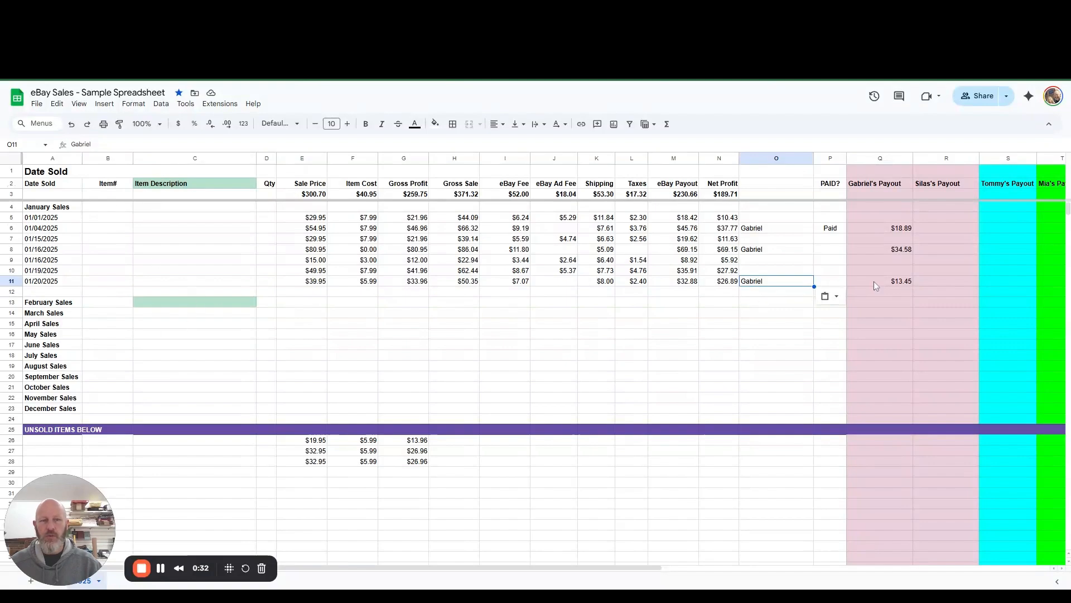
Copy the item number of the Thomas the Tank Engine listing from eBay's active listings into B26 of the spreadsheet's unsold section.
scroll(207, 307, "down", 5)
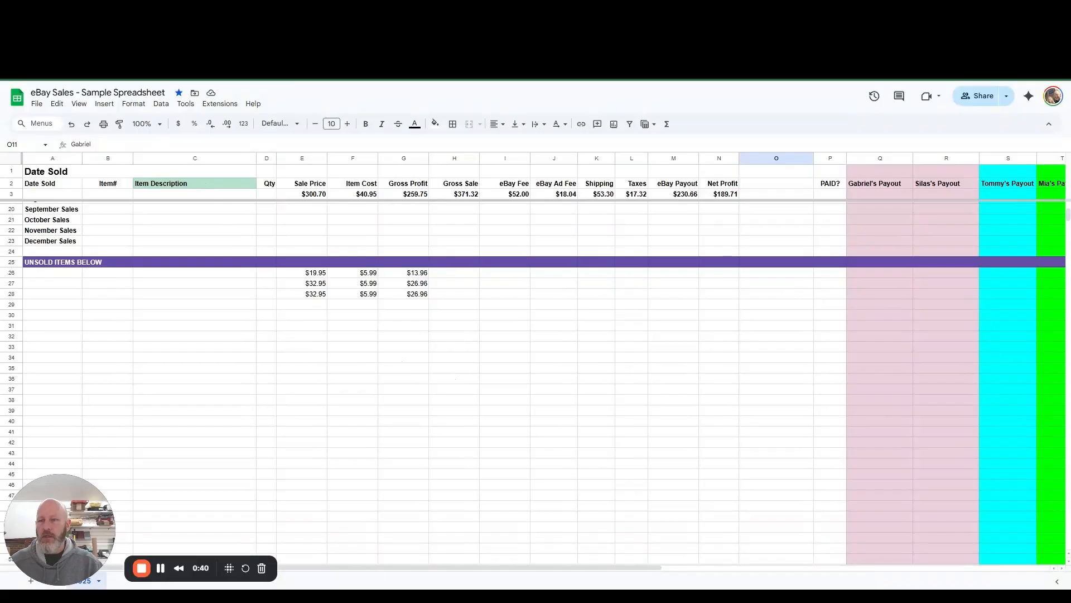
left_click(78, 12)
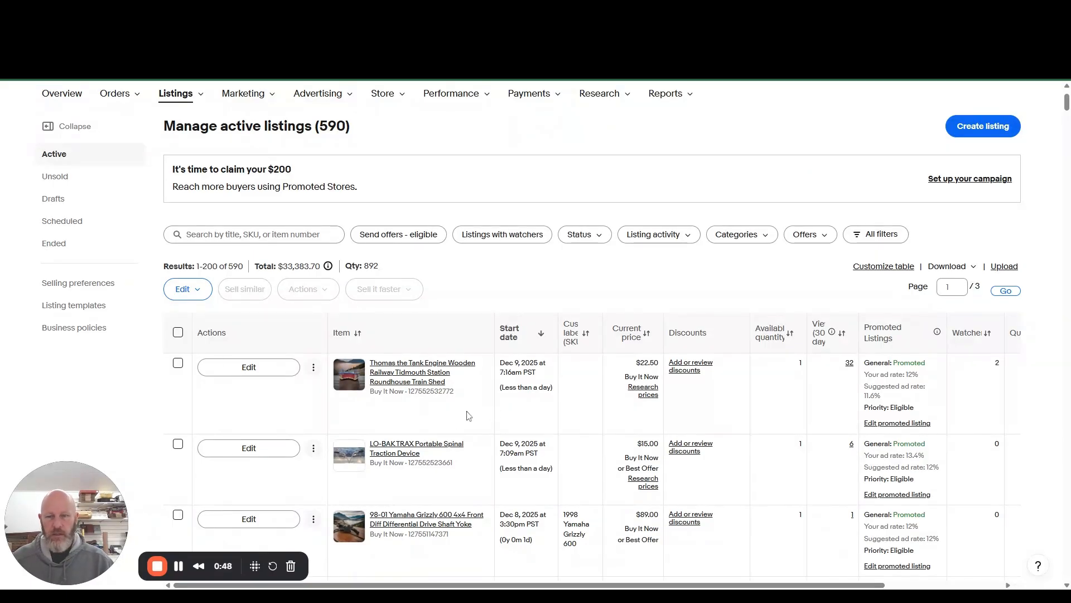
scroll(415, 424, "down", 3)
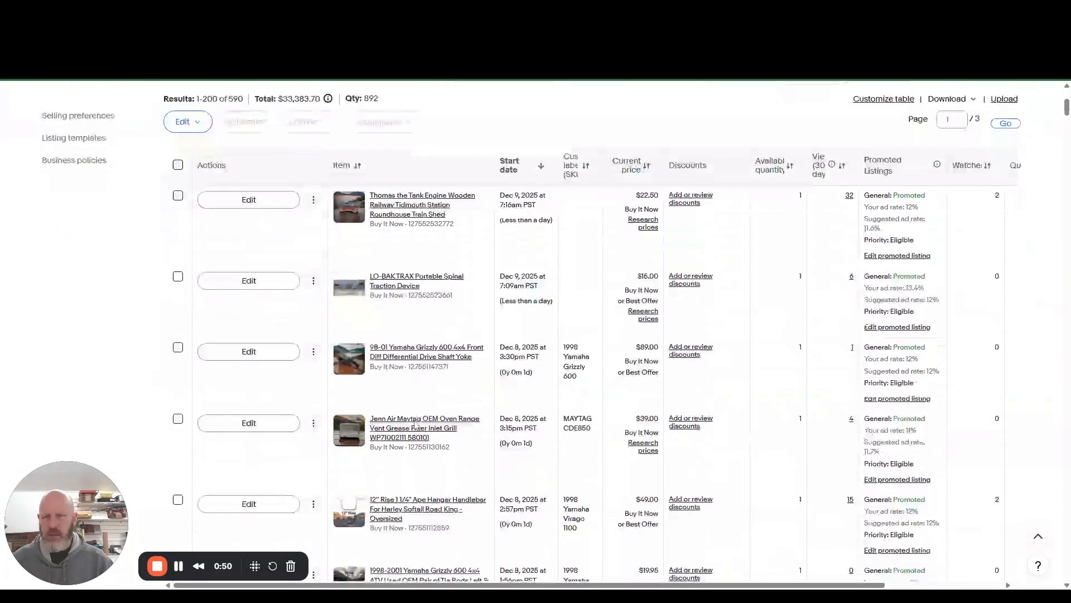
scroll(416, 424, "up", 1)
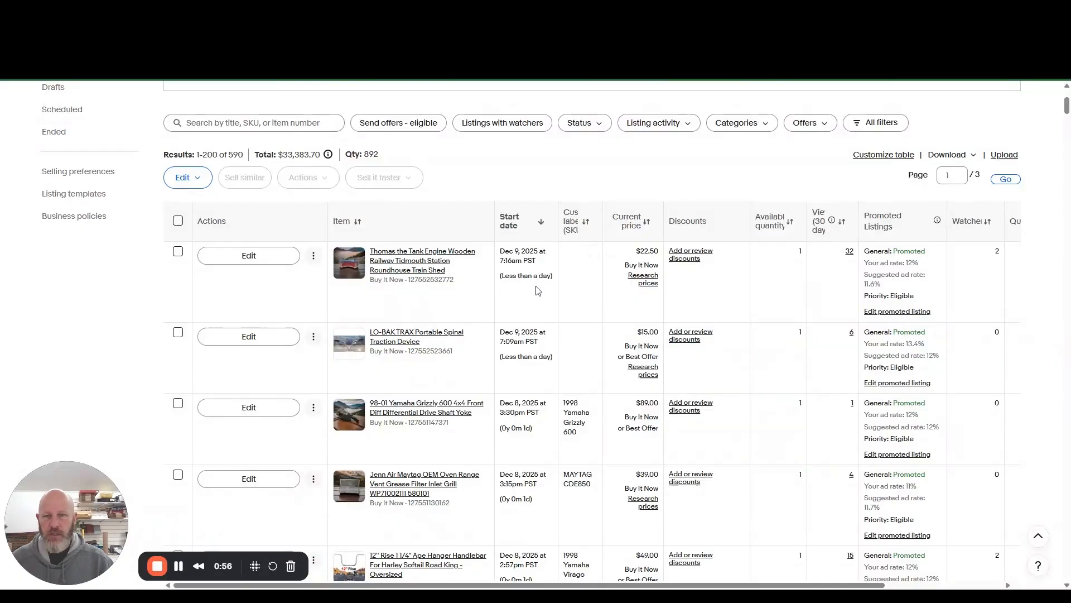
double_click(431, 279)
key("ctrl+c")
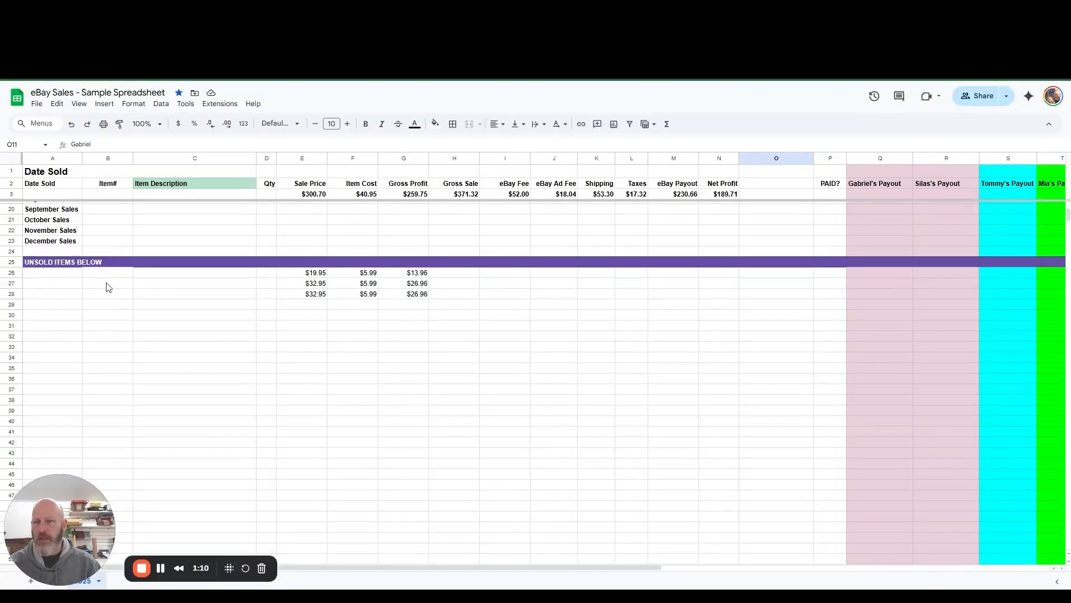
left_click(104, 275)
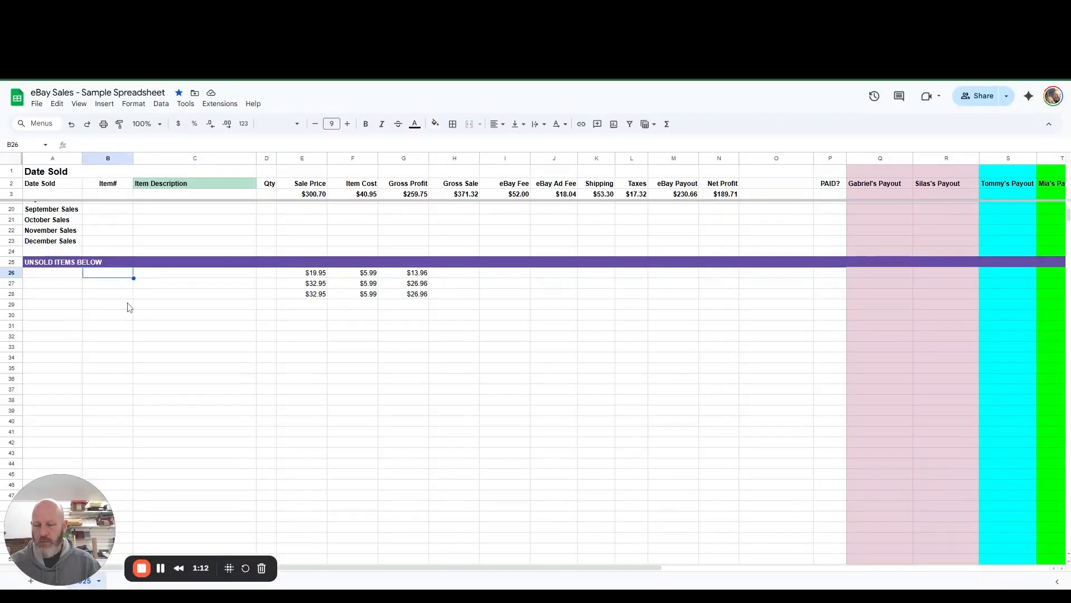
key("ctrl+v")
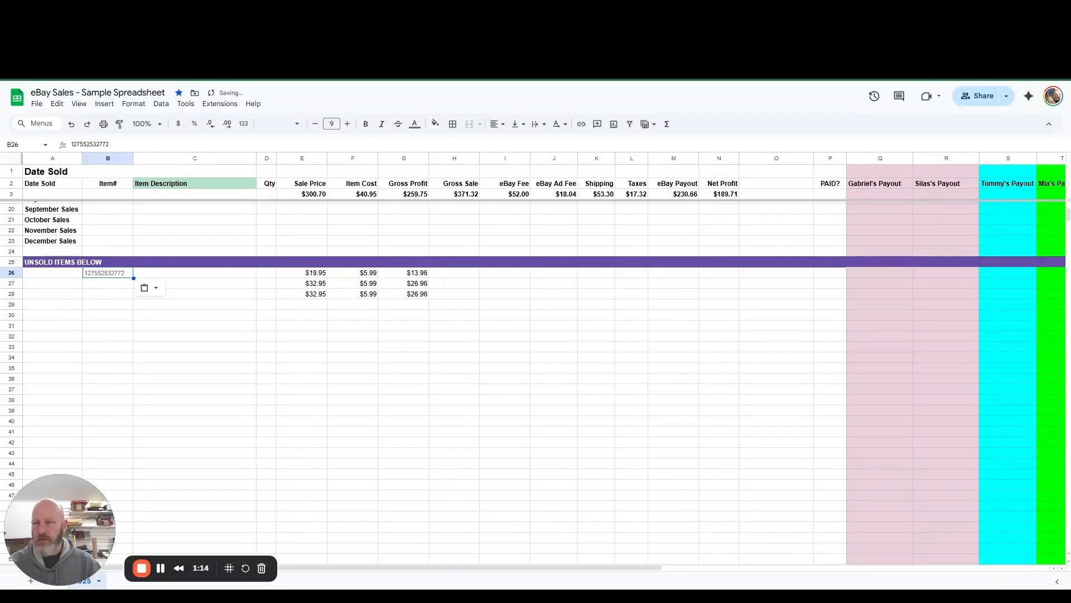
Copy the linked title of the Thomas the Tank Engine listing from eBay into the item description cell C26.
left_click(152, 275)
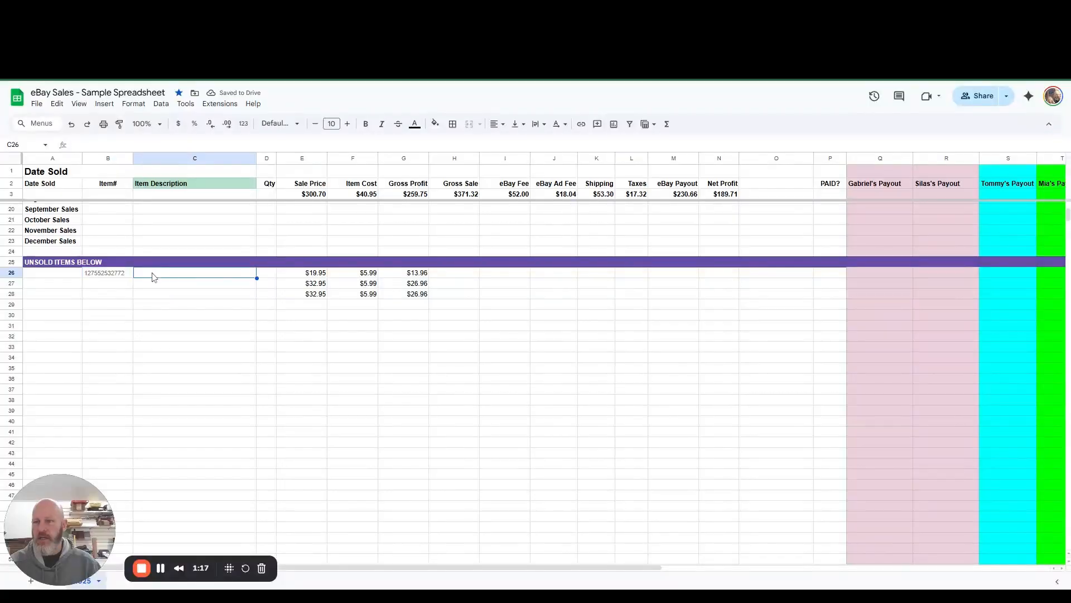
key("ctrl+Tab")
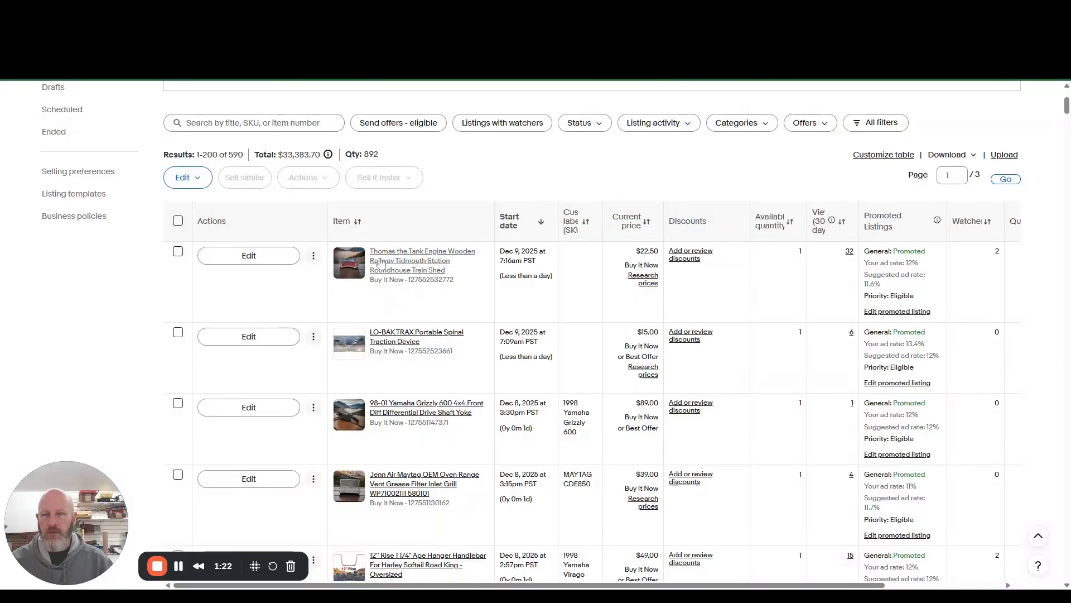
left_click_drag(450, 275, 369, 251)
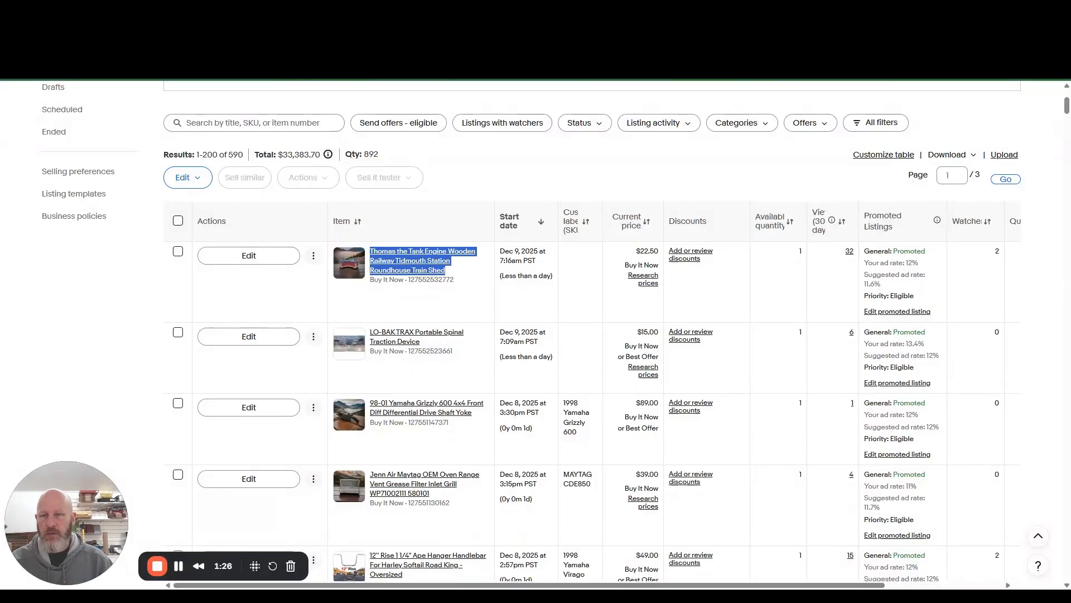
key("ctrl+c")
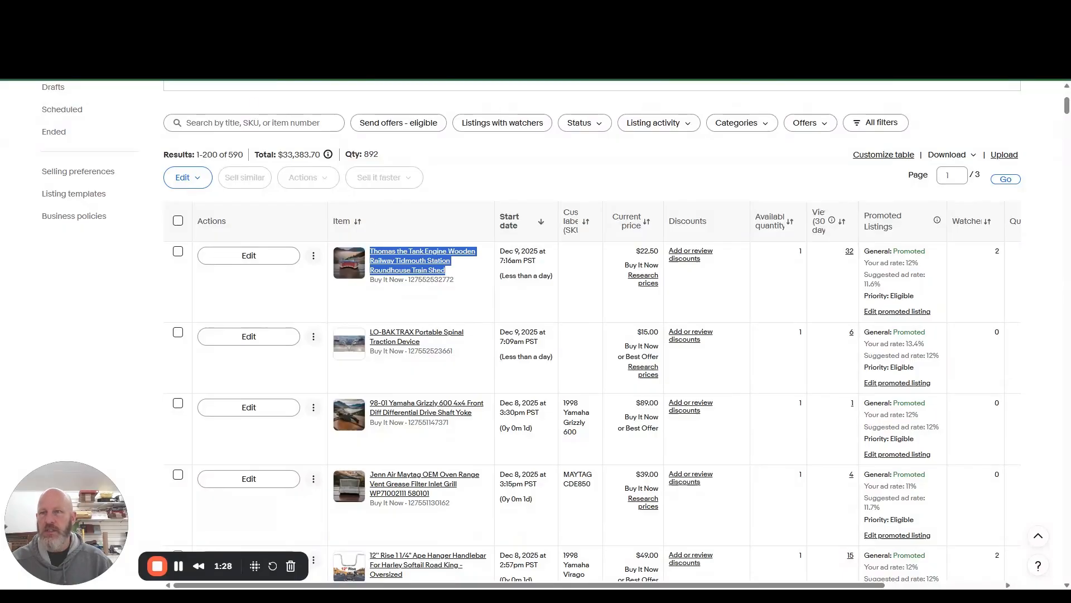
key("alt+Tab")
key("ctrl+v")
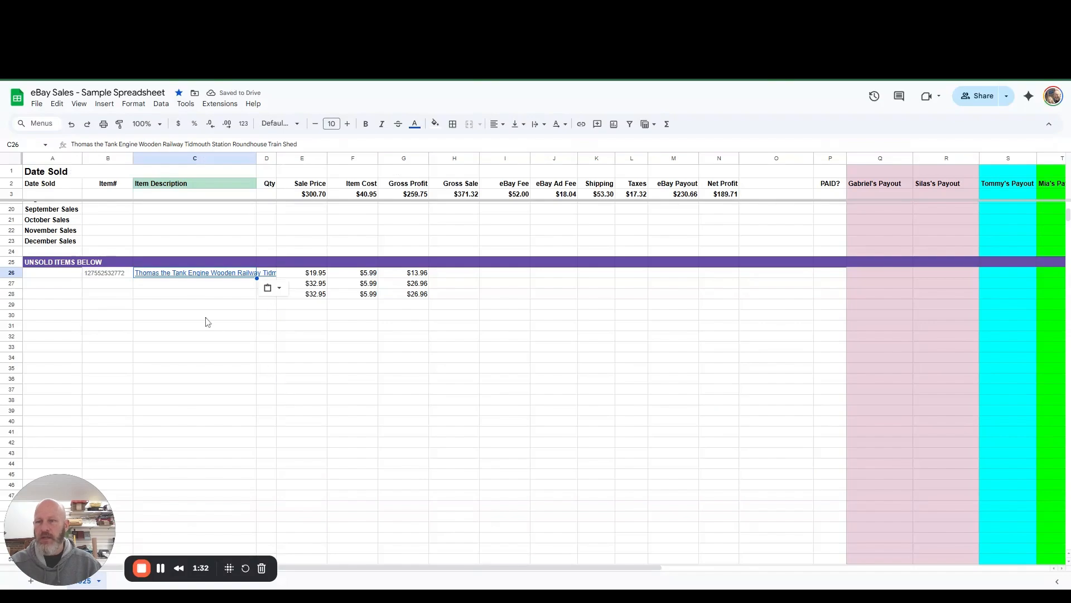
left_click(173, 279)
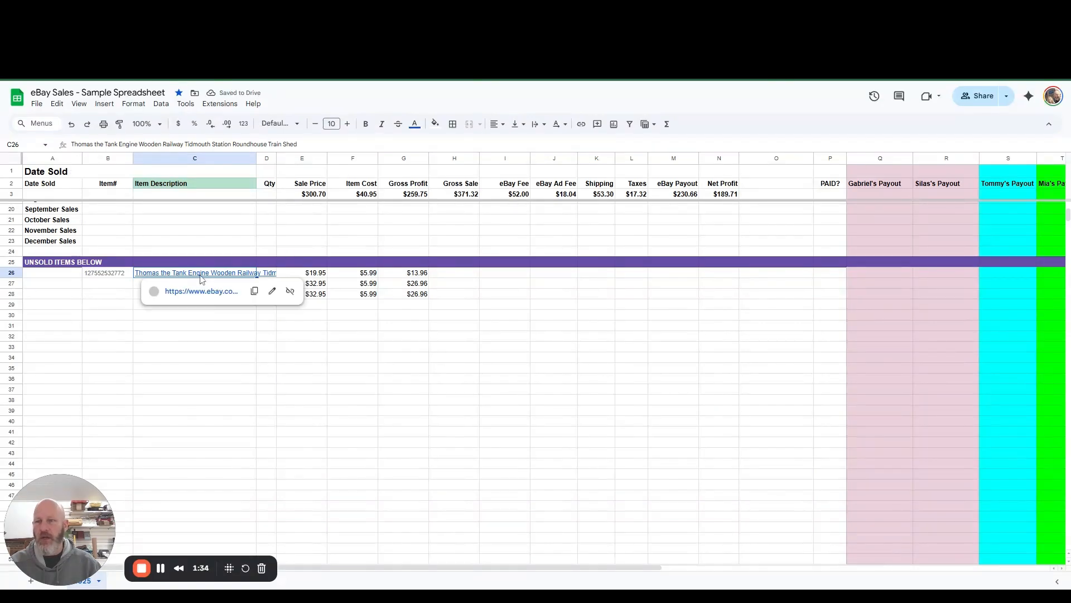
left_click(108, 289)
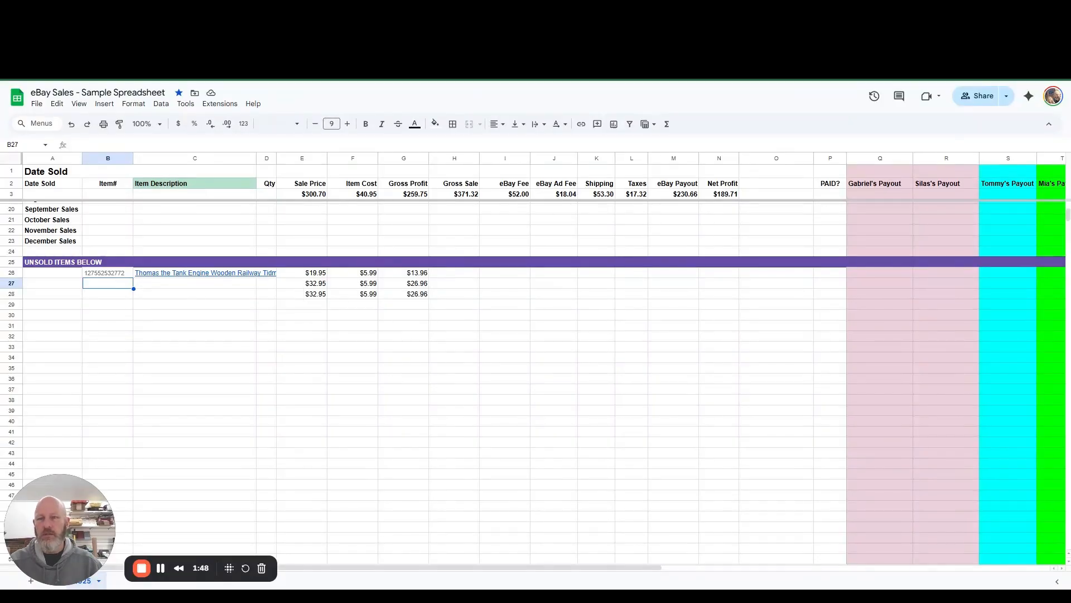
Set the Thomas the Tank Engine item's sale price to 22.50 and its item cost to 3.50 in row 26.
left_click(314, 275)
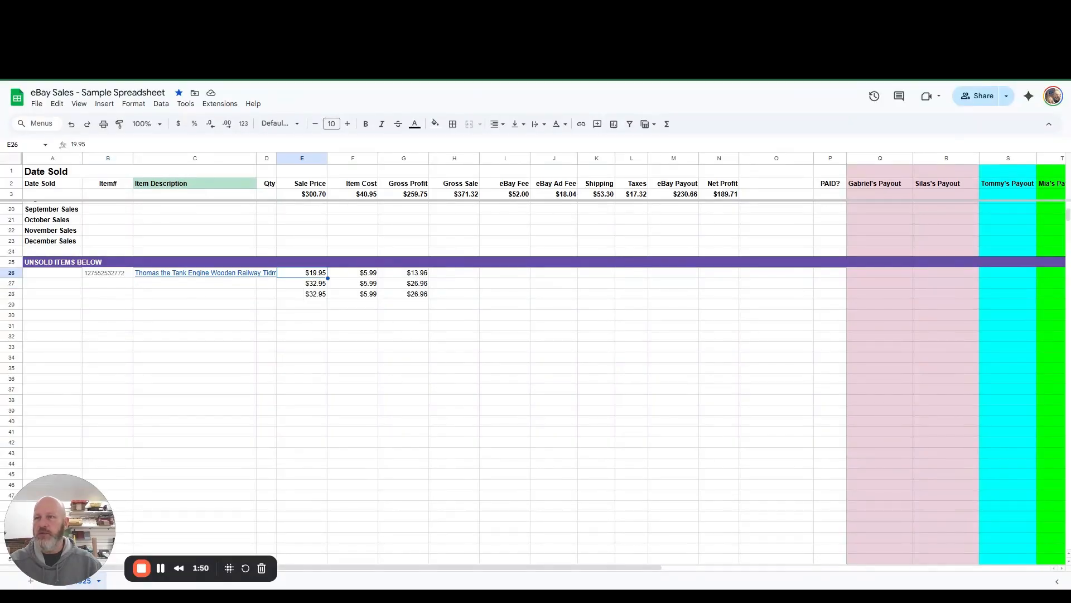
key("ctrl+Tab")
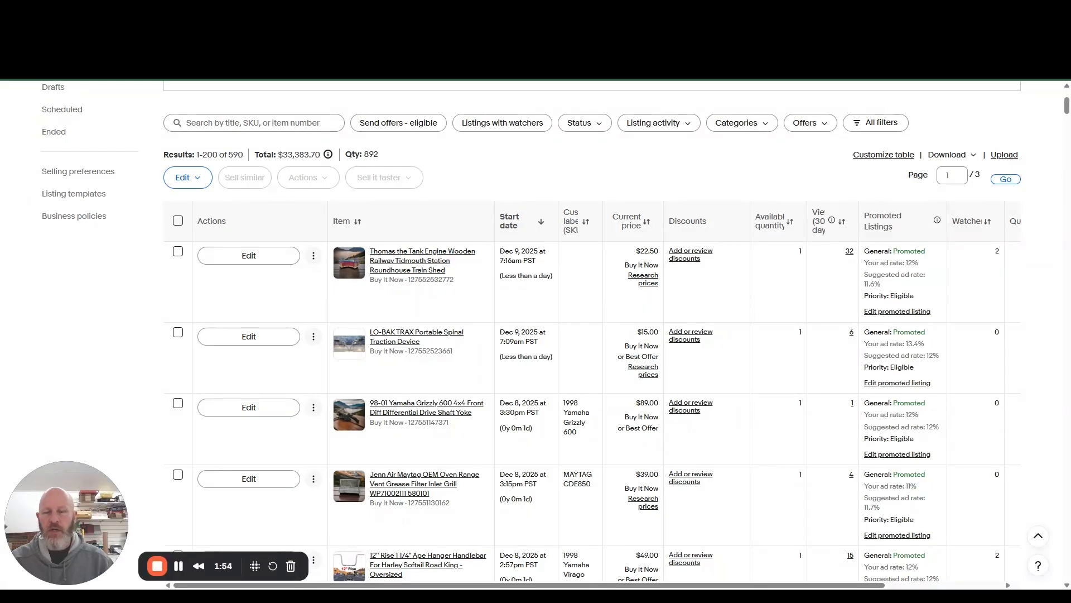
key("ctrl+shift+Tab")
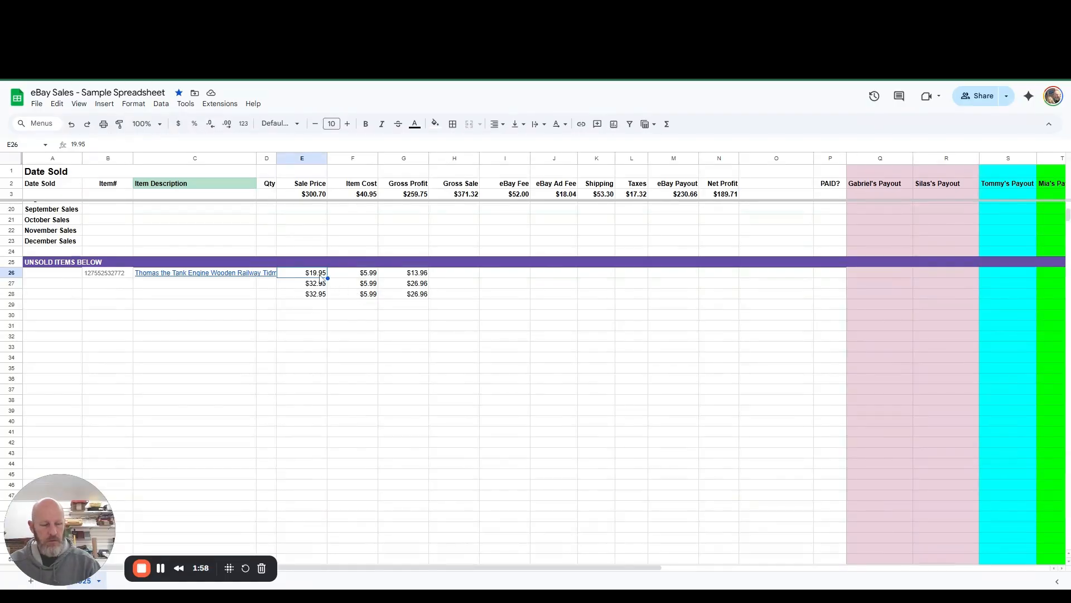
type("22.5")
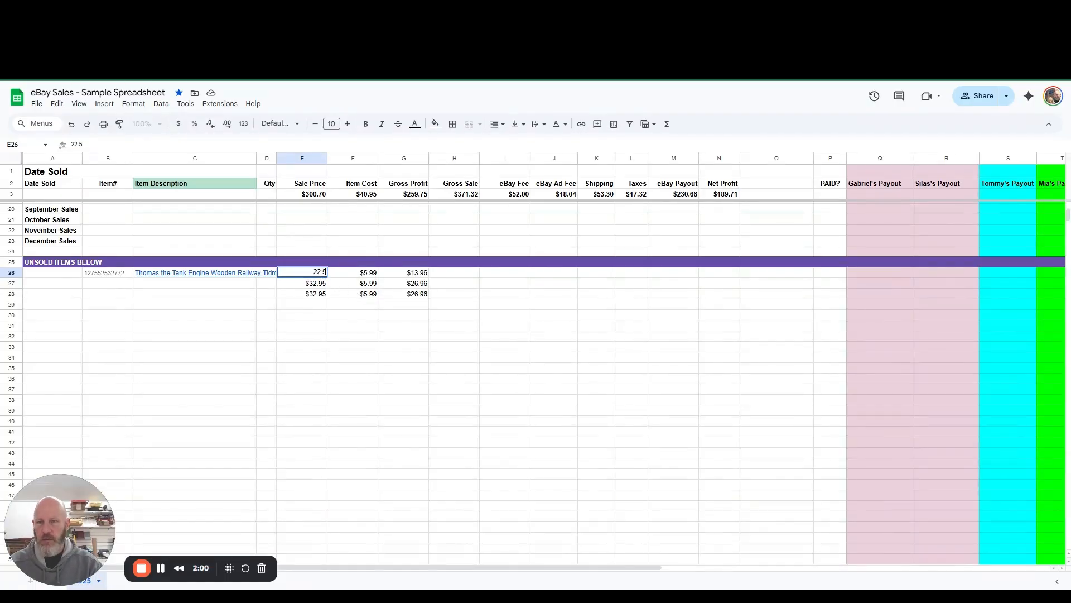
key("Tab")
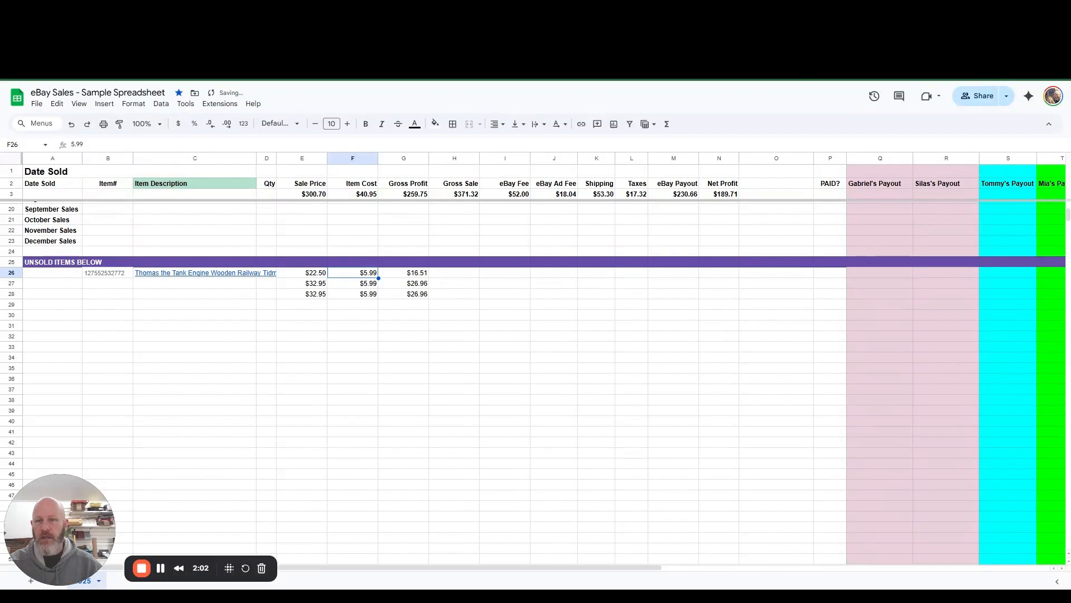
type("3.5")
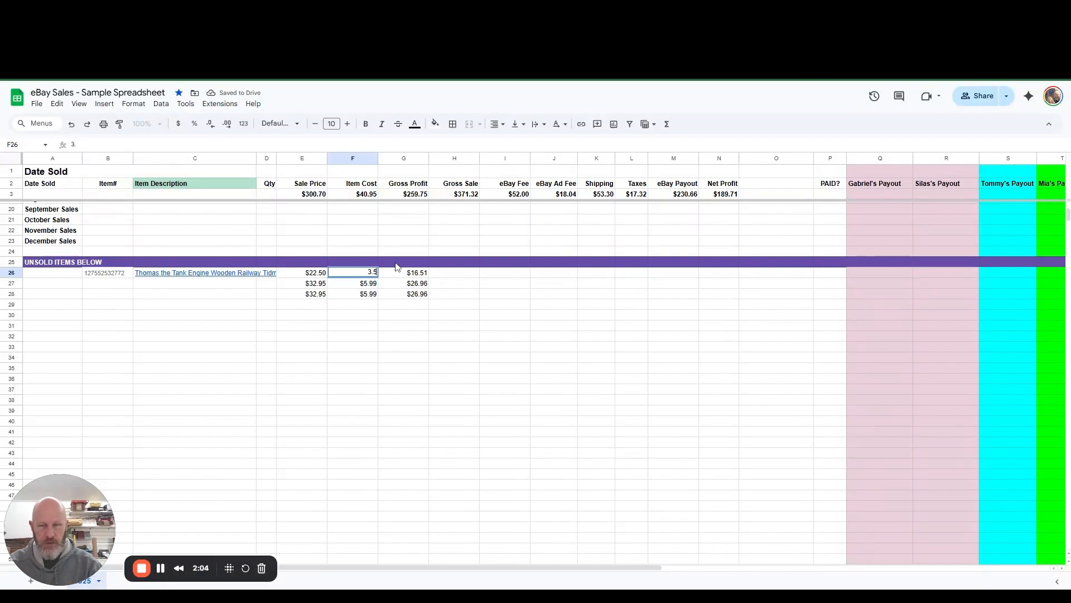
key("Tab")
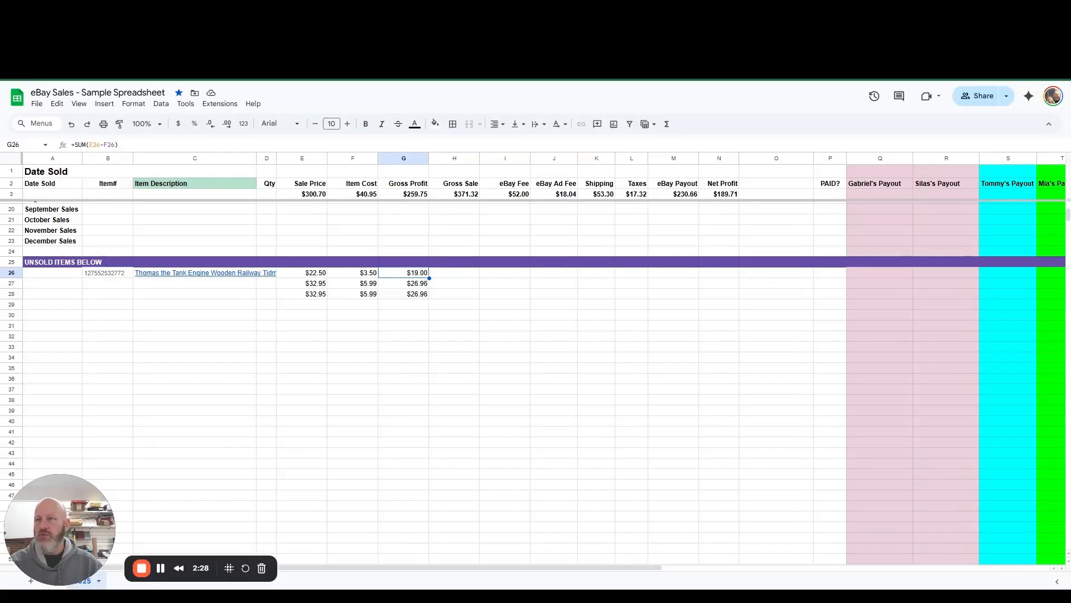
Enter 12/10/2025 as the date sold for the Thomas the Tank Engine item in A26.
left_click(475, 596)
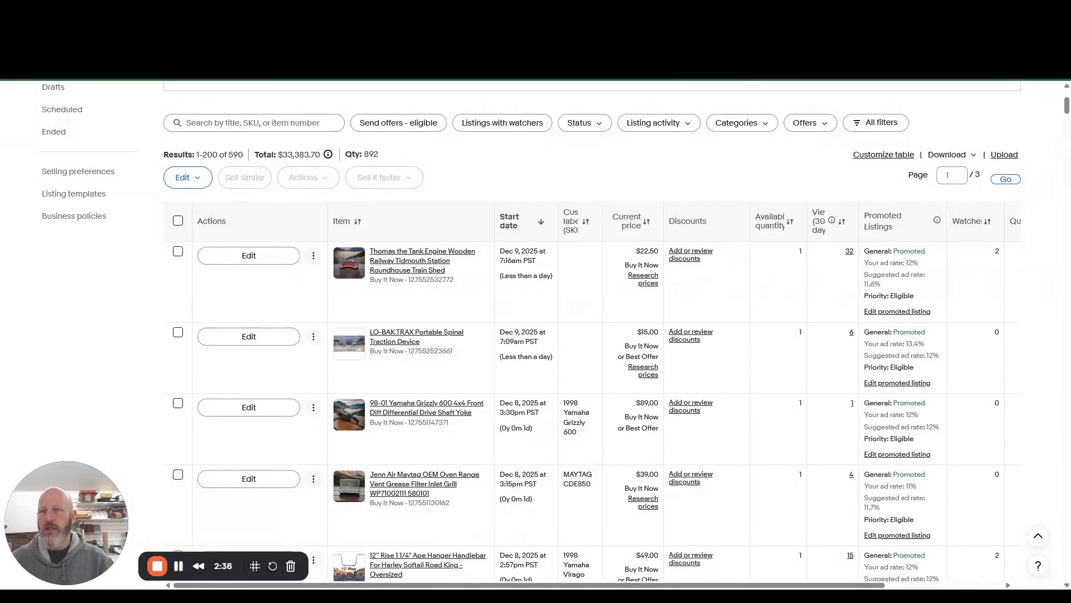
left_click(122, 10)
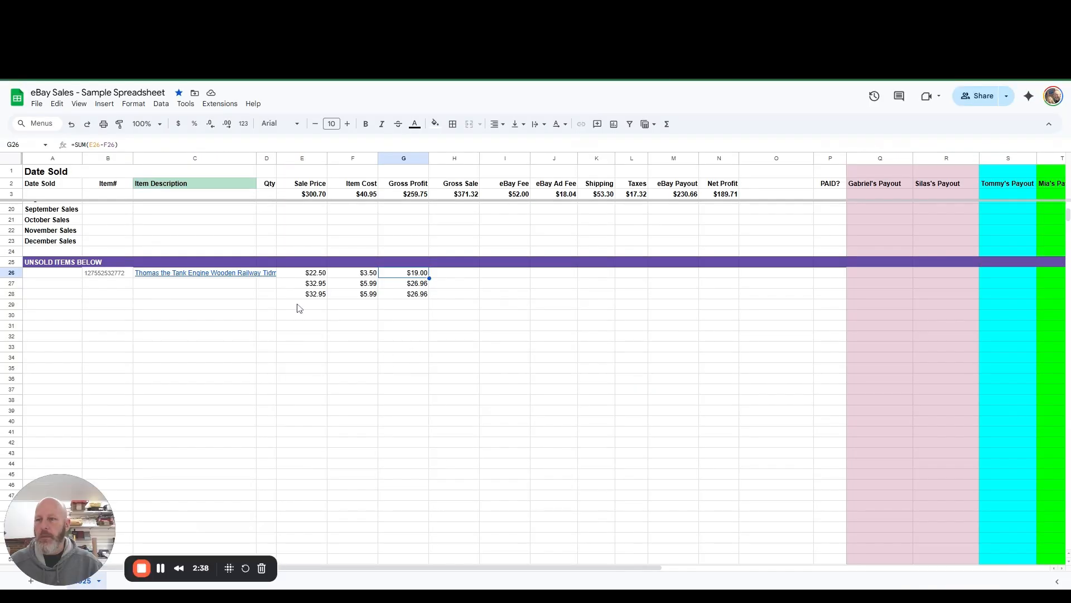
left_click(49, 275)
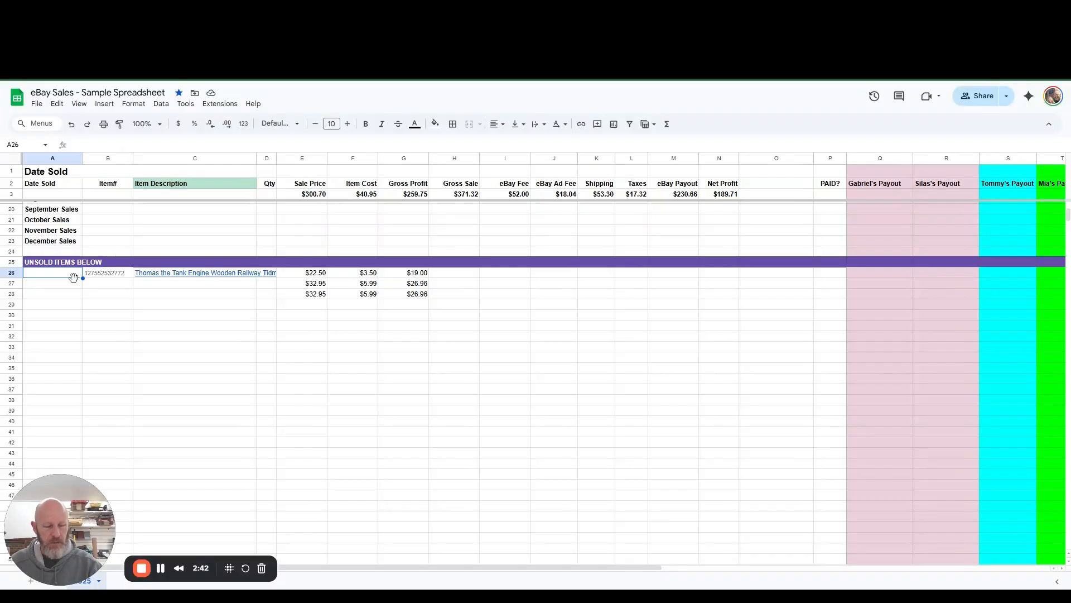
type("12/10/2025")
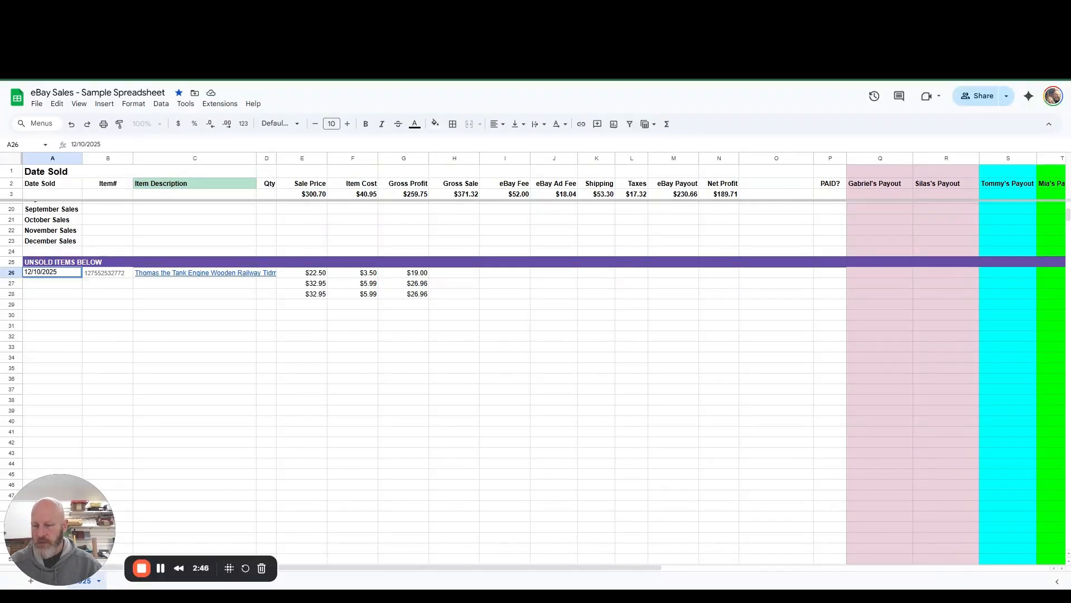
key("Tab")
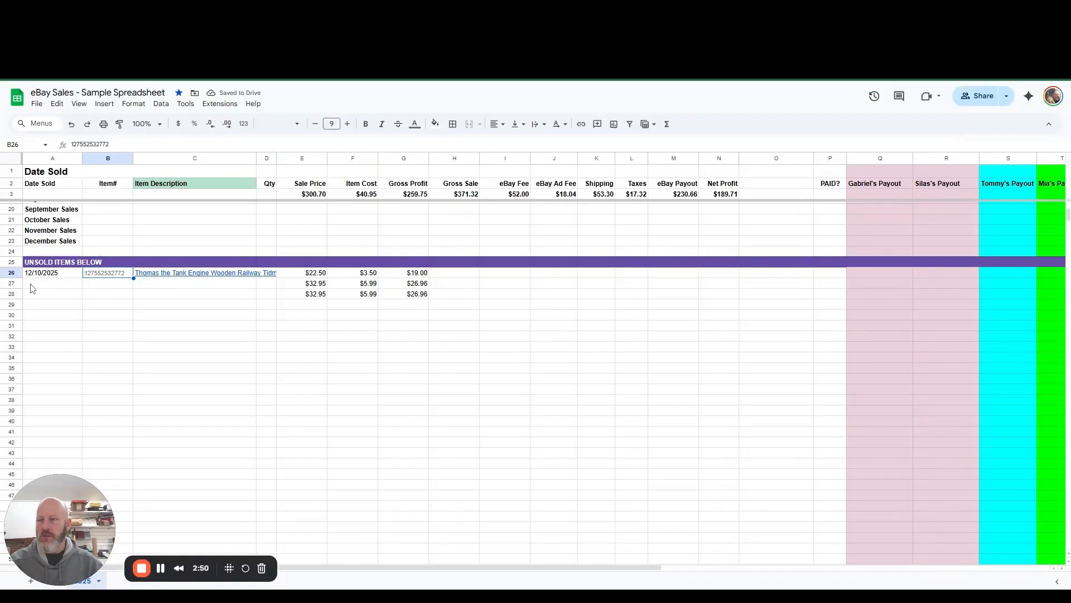
Move the whole Thomas the Tank Engine row out of the unsold section to directly below December Sales.
scroll(104, 374, "up", 5)
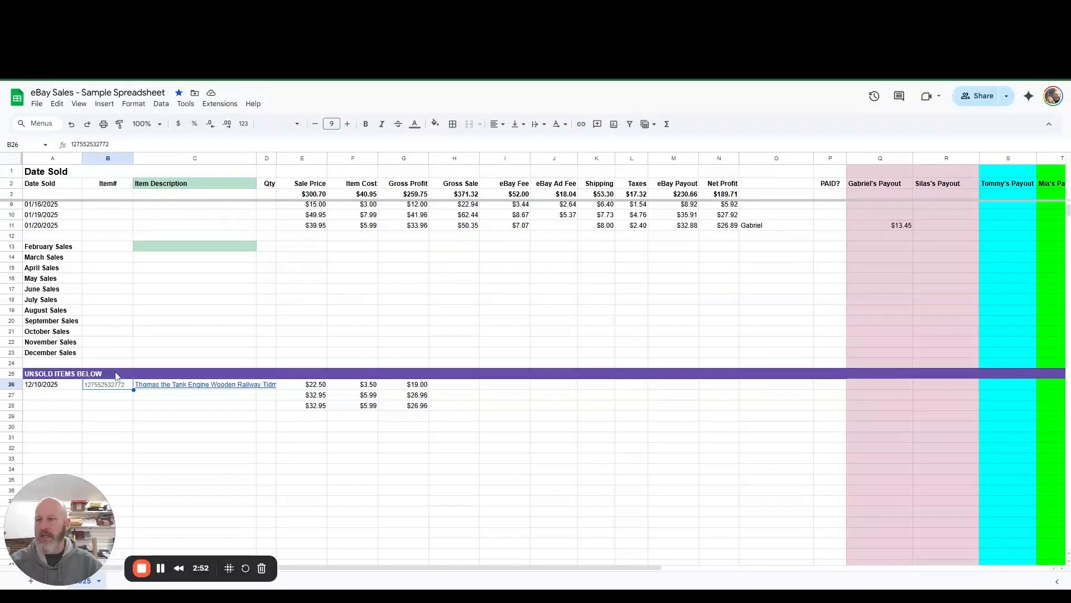
scroll(115, 376, "down", 3)
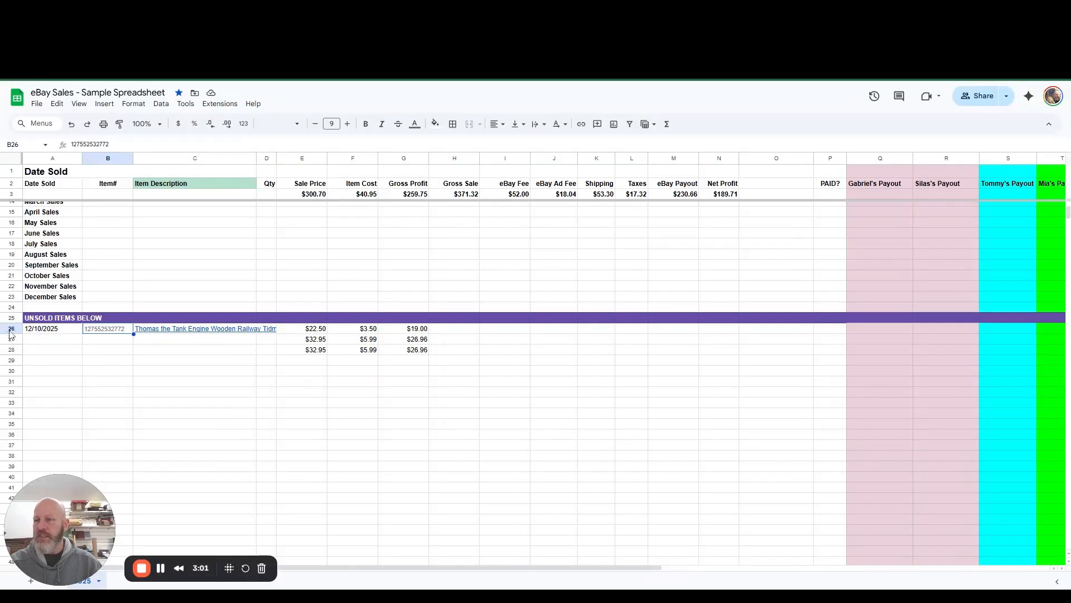
left_click_drag(9, 330, 8, 359)
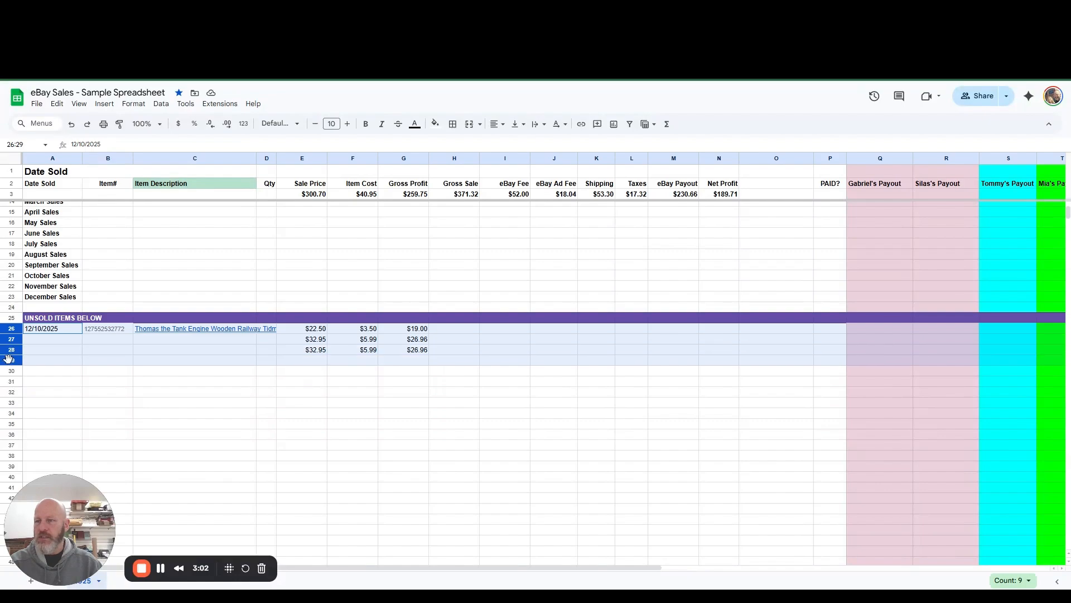
left_click(75, 341)
left_click(8, 328)
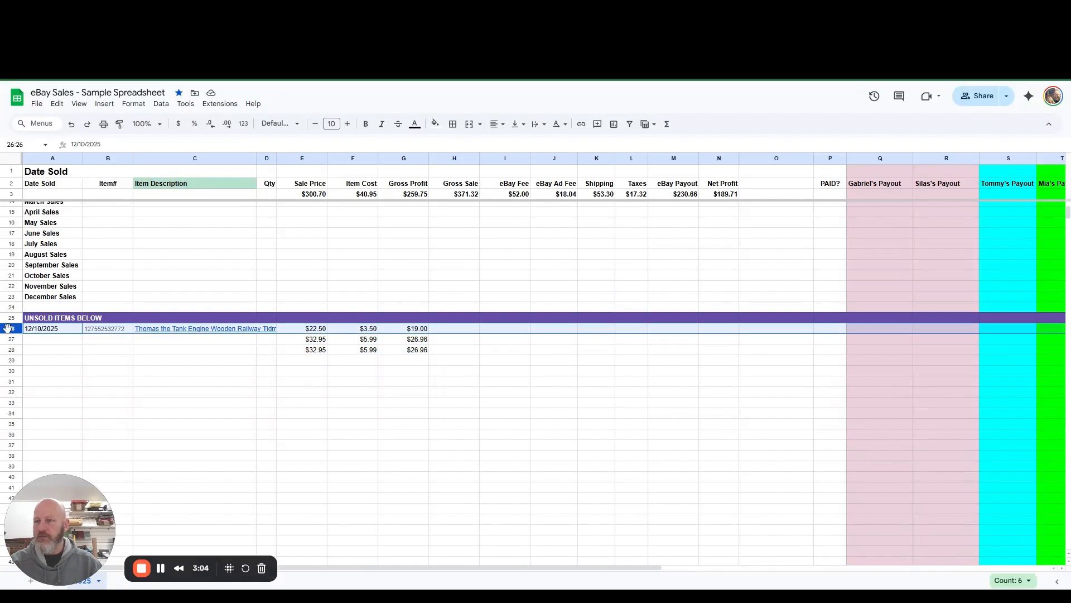
mouse_move(8, 328)
left_mouse_down()
mouse_move(12, 410)
mouse_move(8, 309)
left_mouse_up()
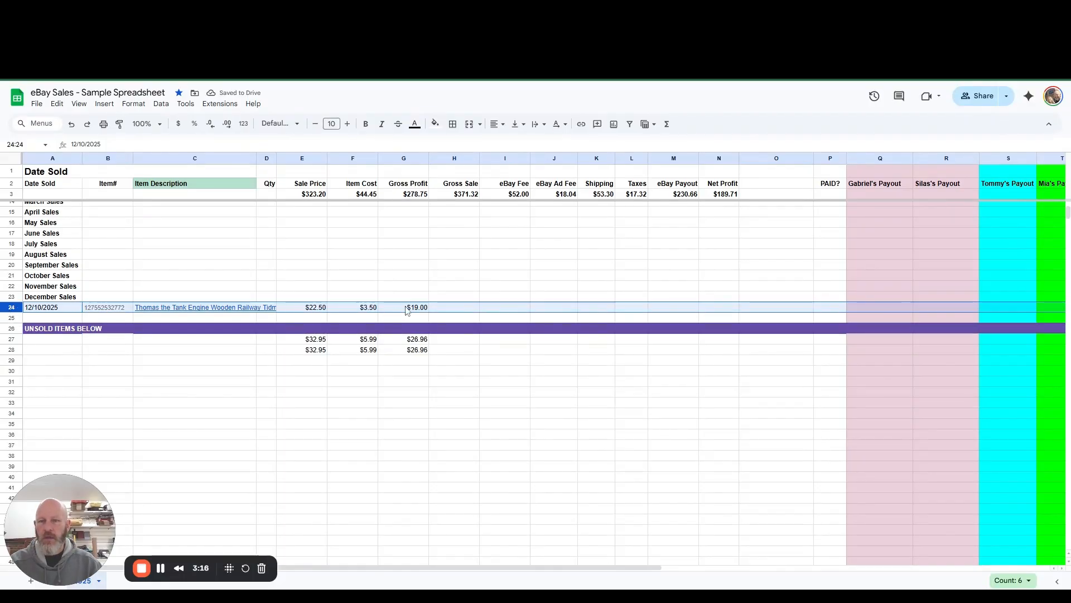
left_click(466, 311)
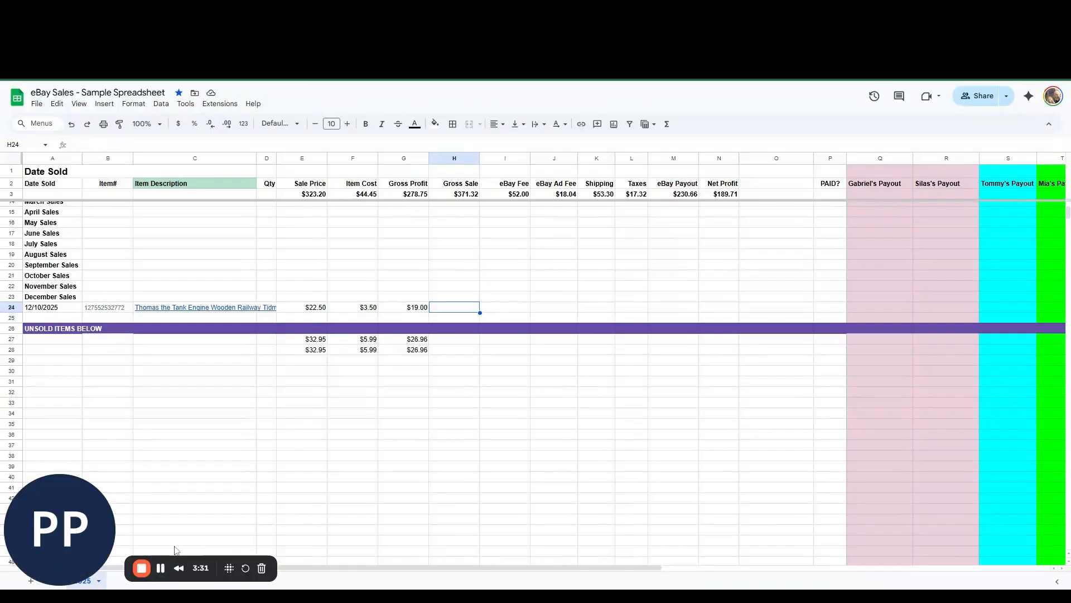
mouse_move(61, 536)
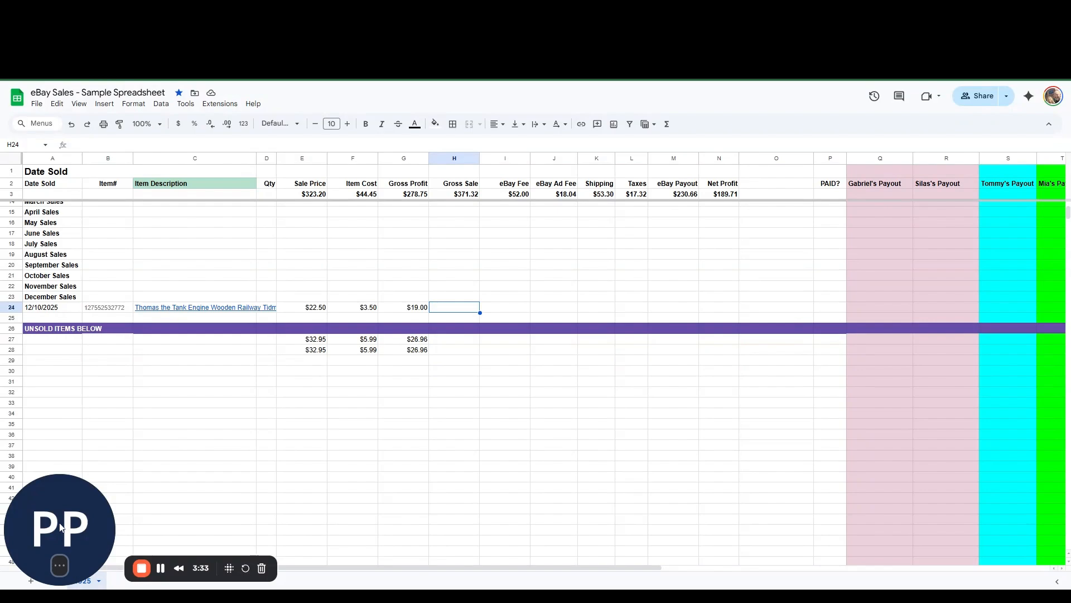
left_click(60, 565)
mouse_move(60, 571)
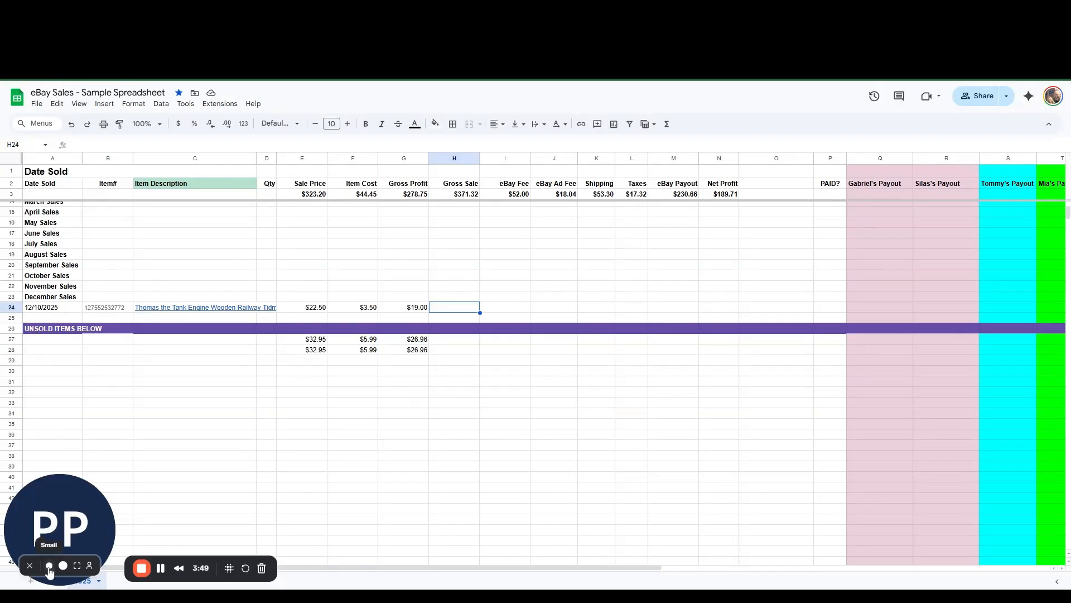
left_click(49, 565)
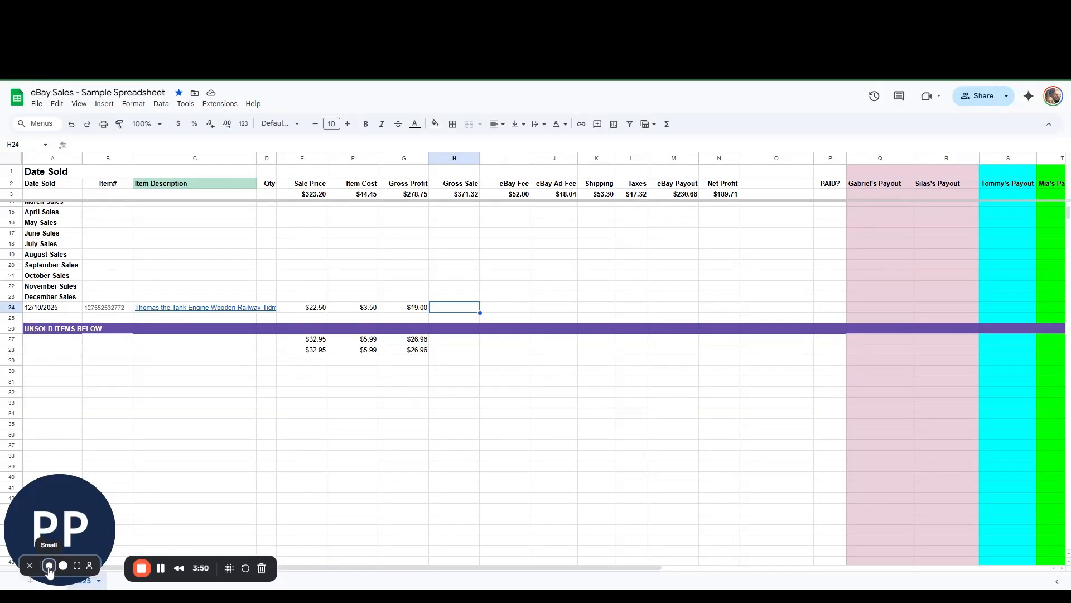
left_click(90, 565)
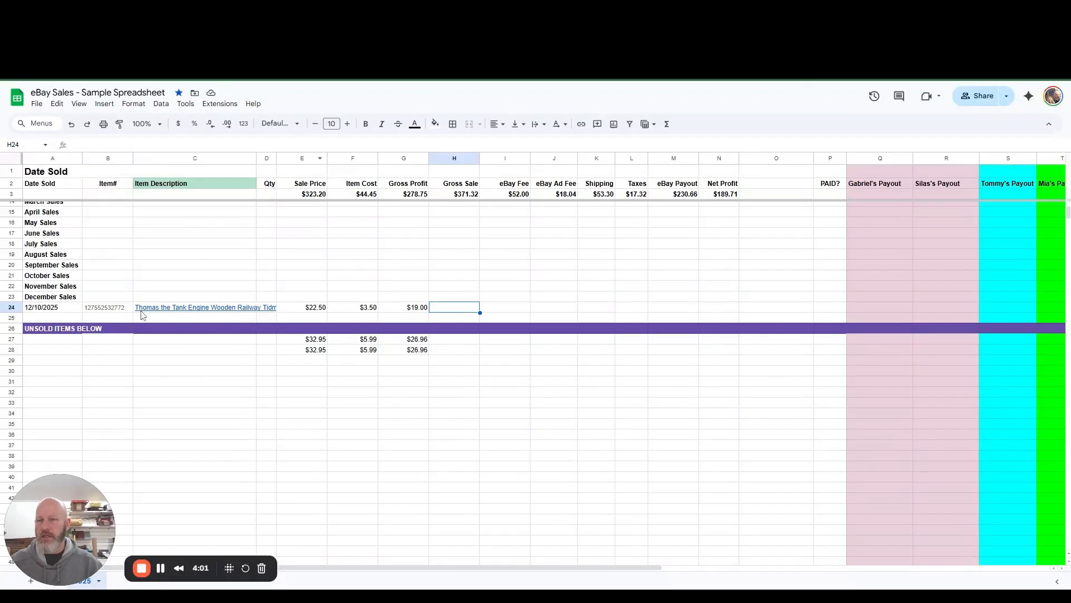
Move the whole Thomas the Tank Engine row from December Sales back to directly below the UNSOLD ITEMS BELOW header.
left_click(11, 307)
left_click_drag(11, 307, 14, 332)
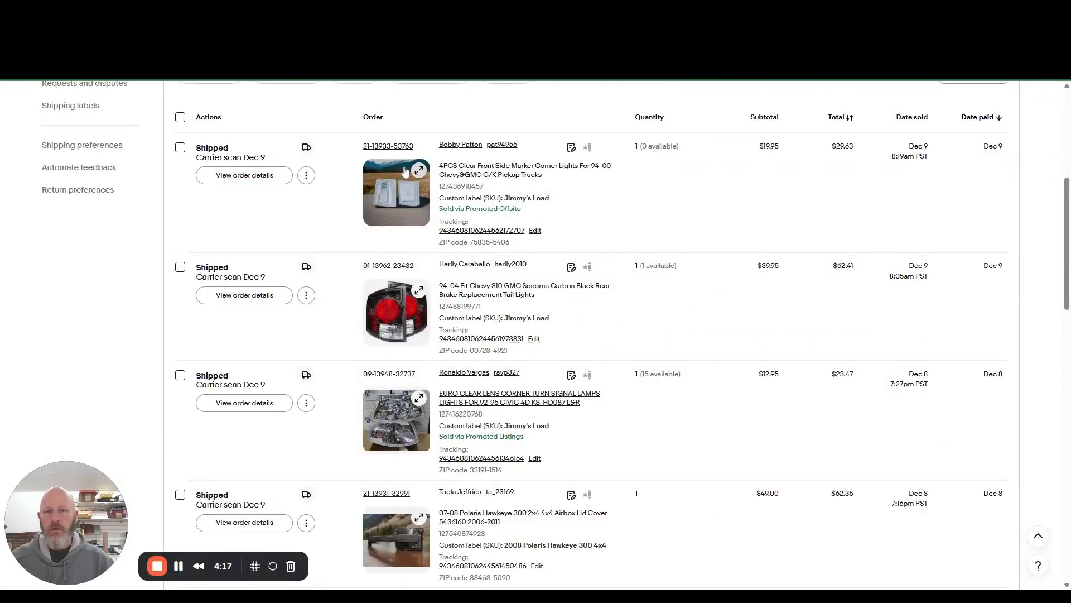
Copy the linked title of the 4PCS Clear Front Side Marker Corner Lights order from eBay into item description cell C27.
left_click_drag(440, 167, 539, 175)
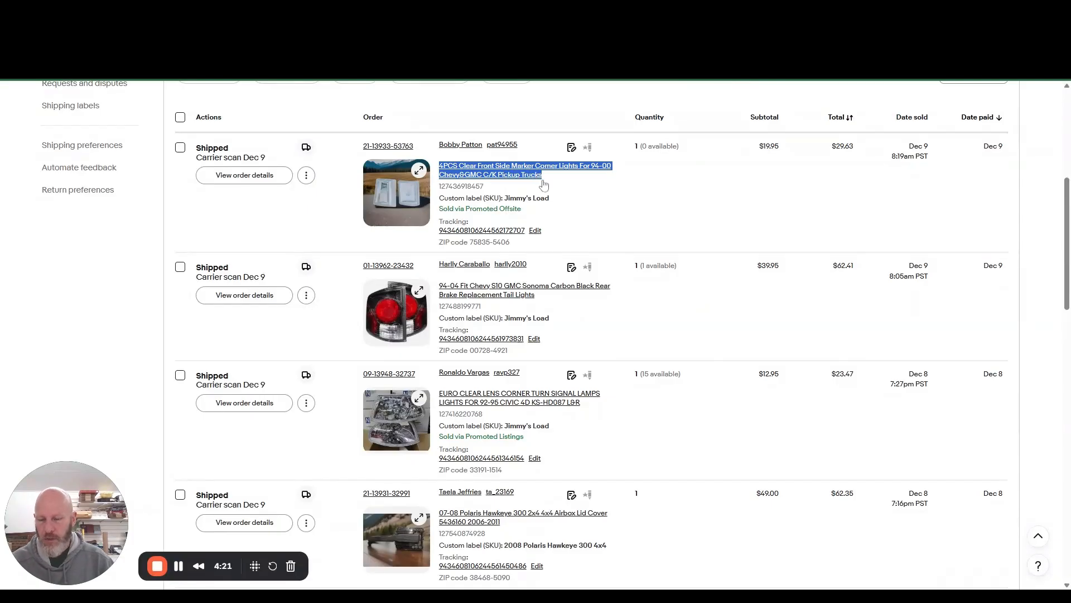
left_click(223, 13)
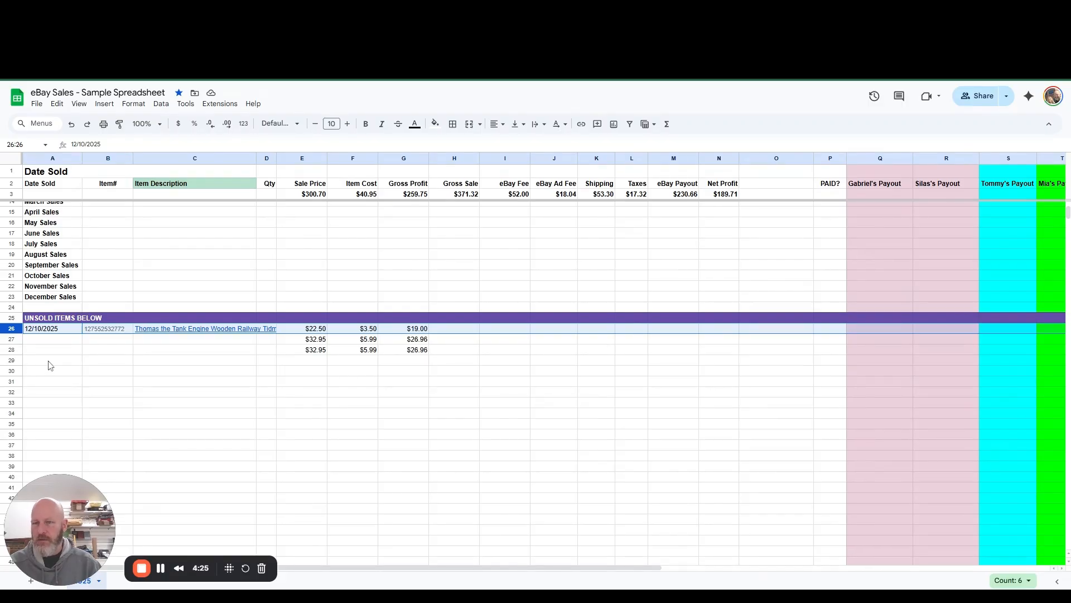
left_click(45, 341)
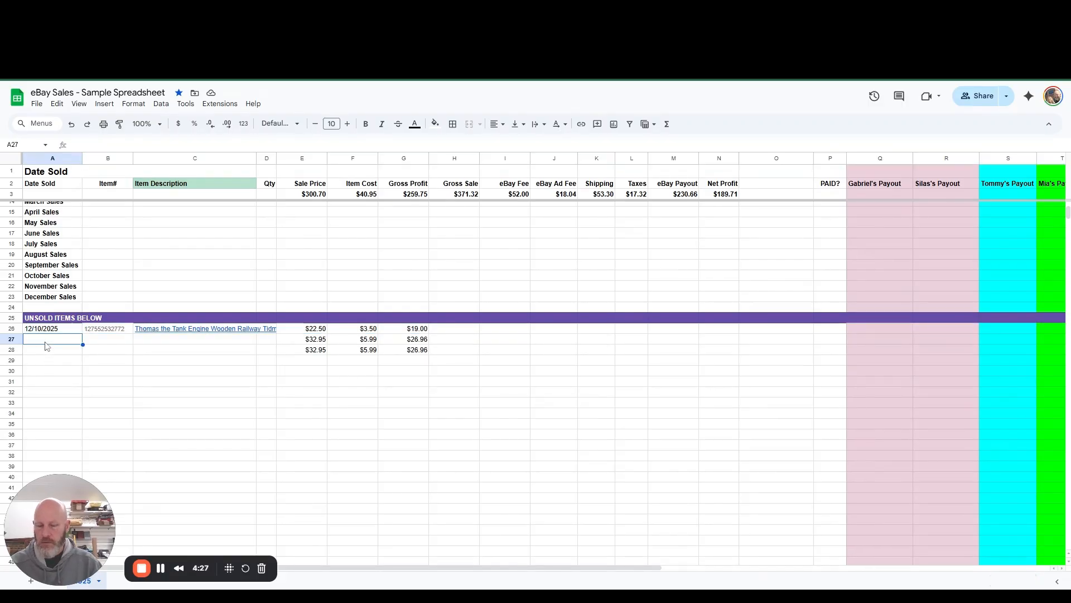
left_click(187, 343)
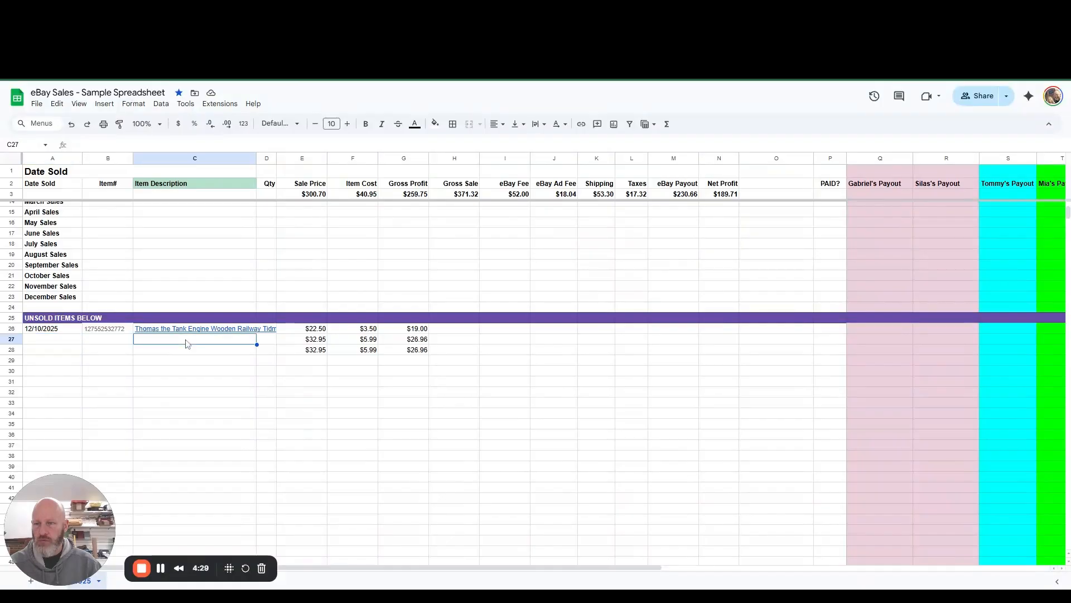
type("4PCS Clear Front Side Marker Corner Lights For 94-00 Chevy&GMC C/K Pickup Trucks")
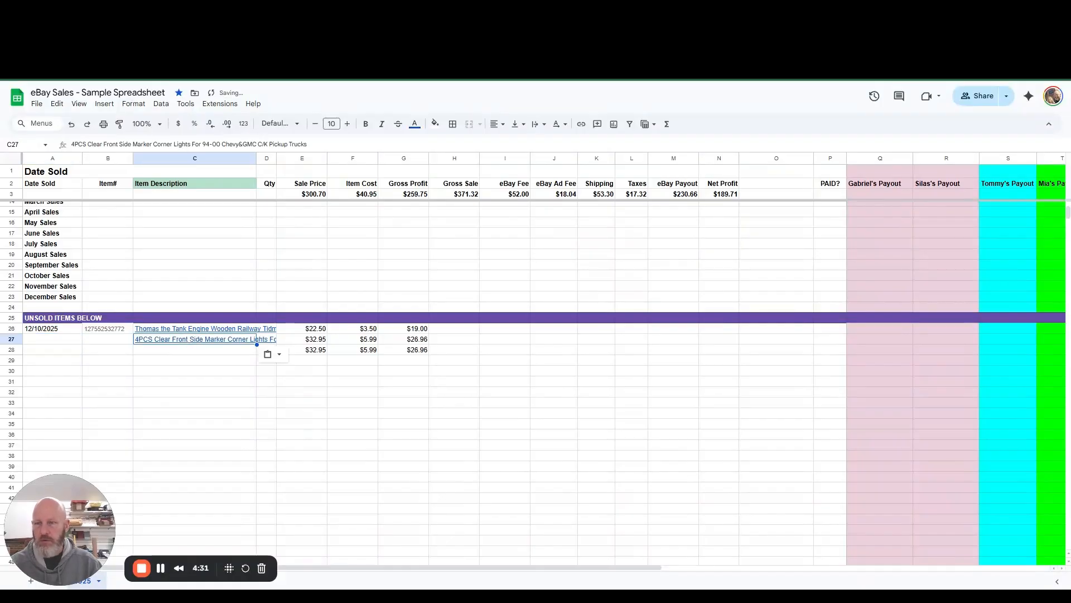
Set the corner lights' sale price to 19.95, as listed in the eBay order, and their item cost to 5 in row 27.
key("Tab")
key("Tab")
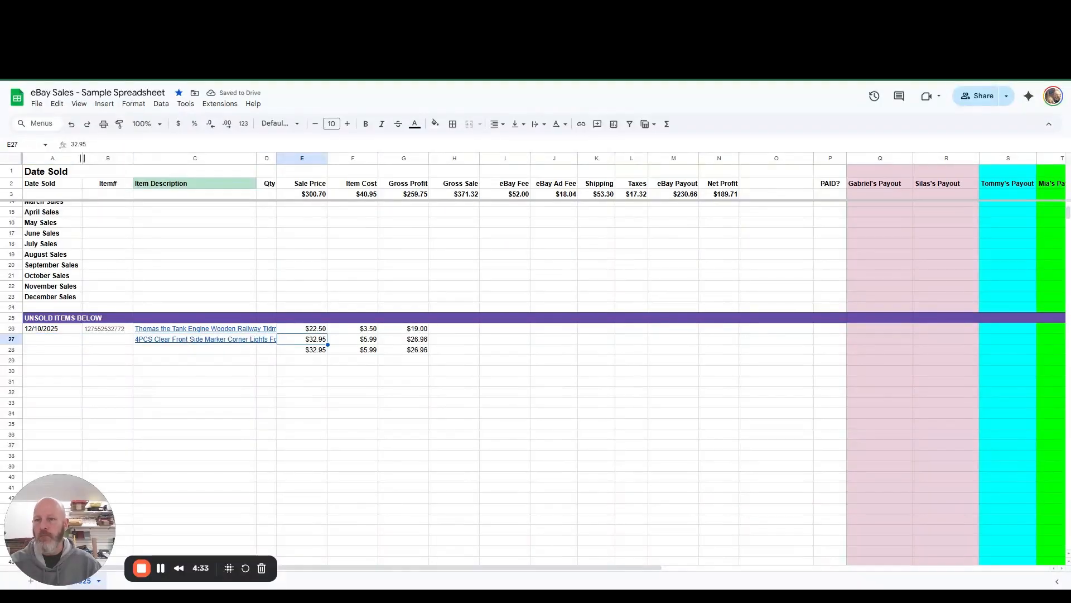
left_click(84, 9)
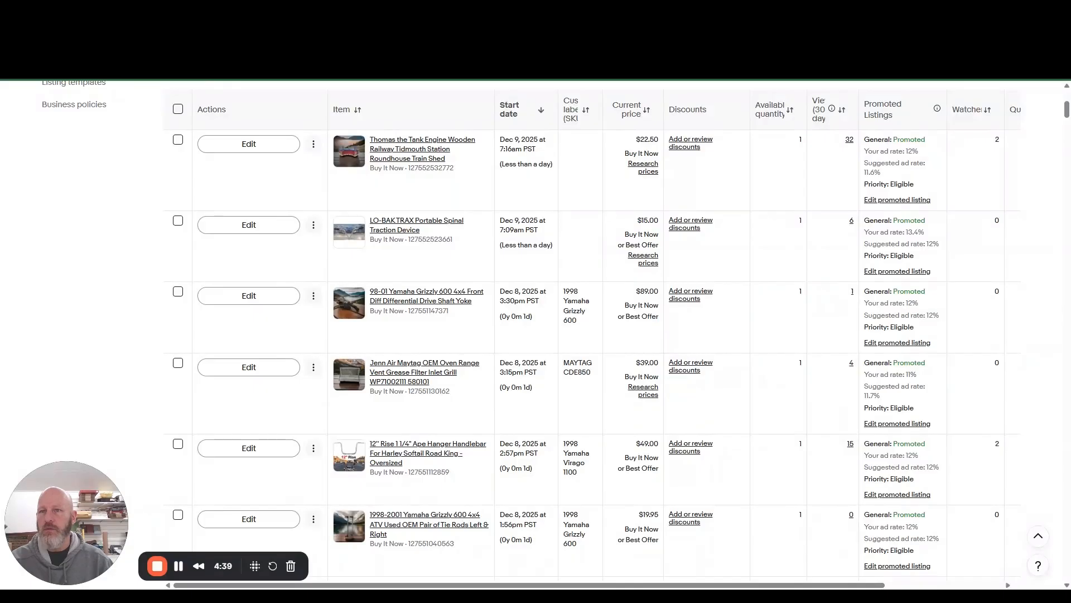
left_click(196, 9)
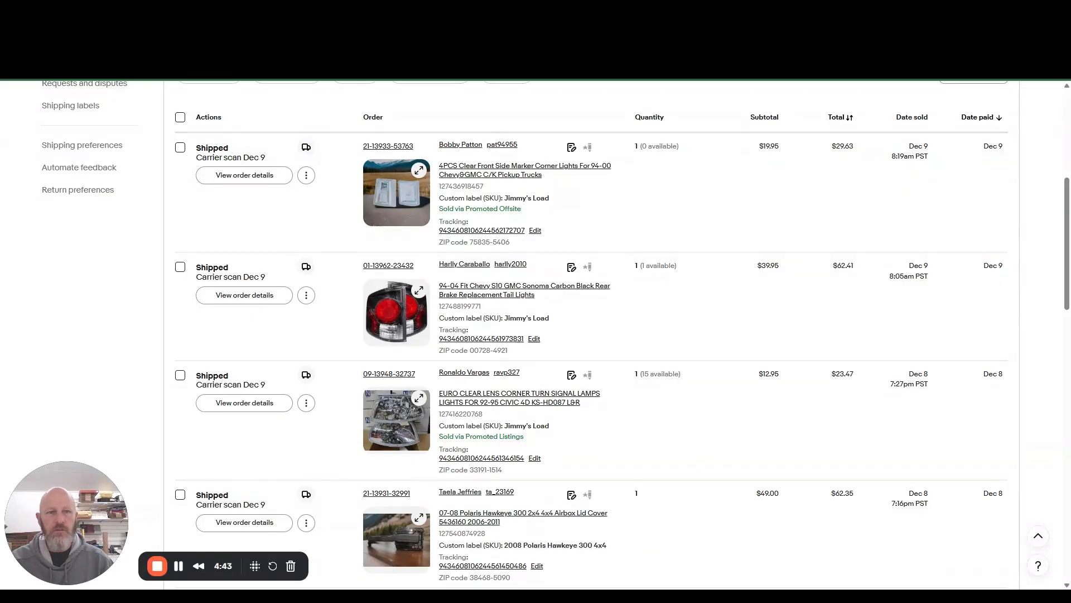
left_click(67, 9)
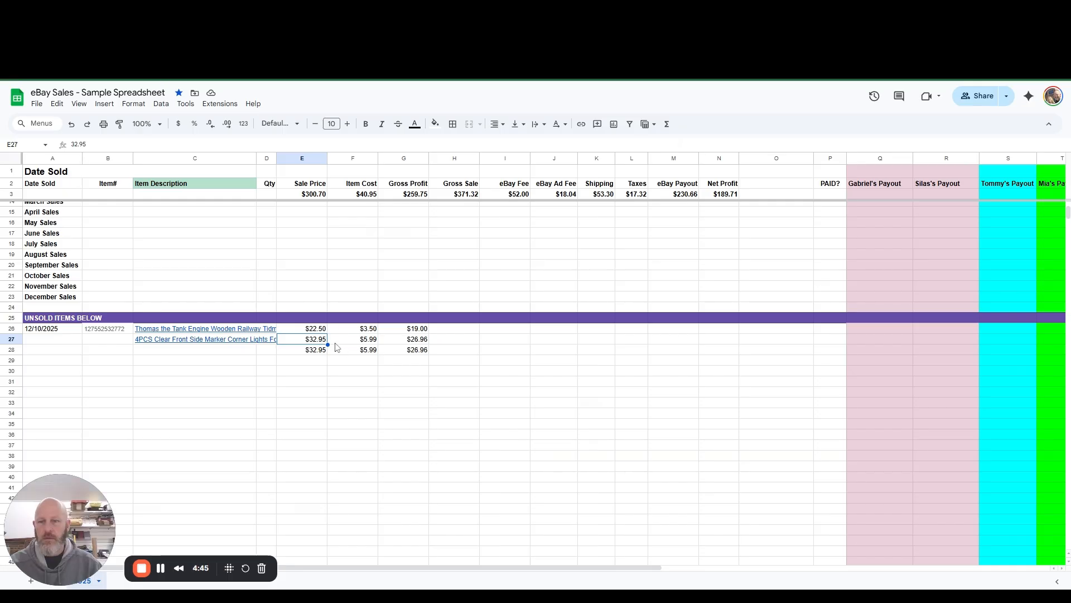
type("19")
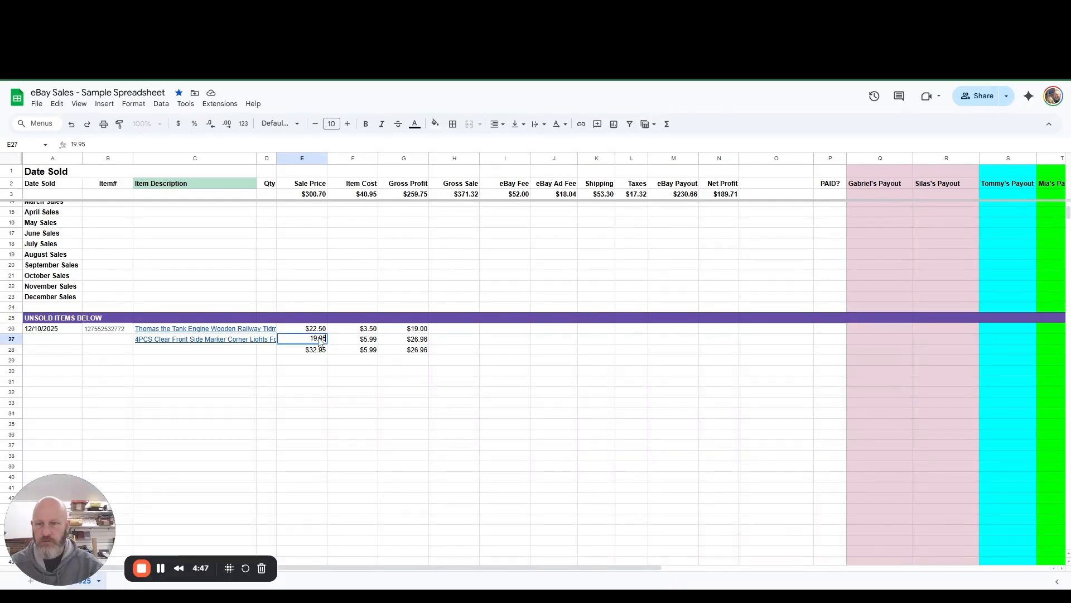
type(".95")
key("Tab")
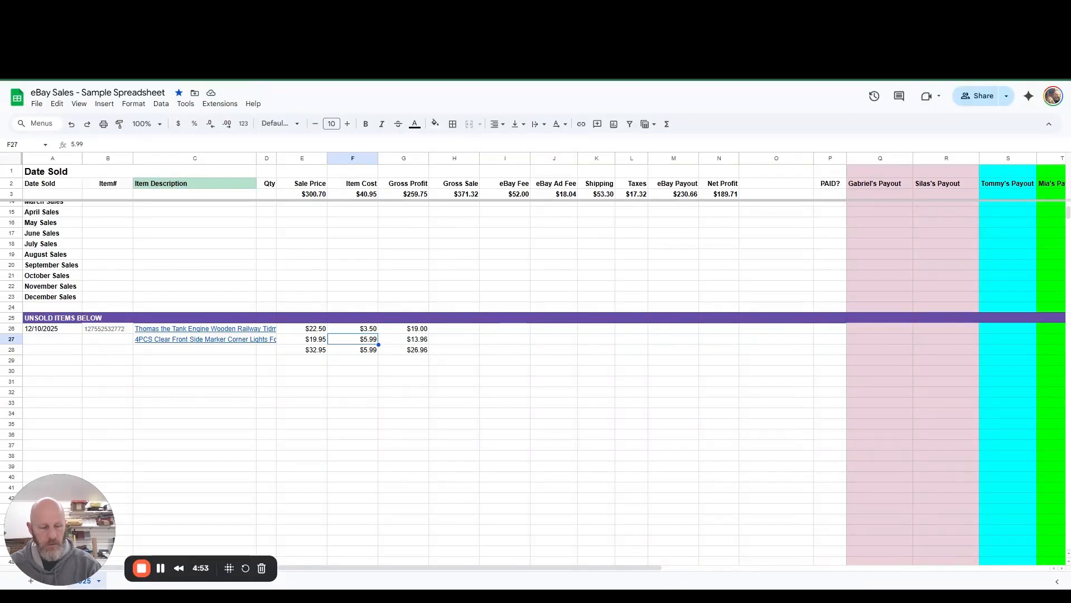
type("5")
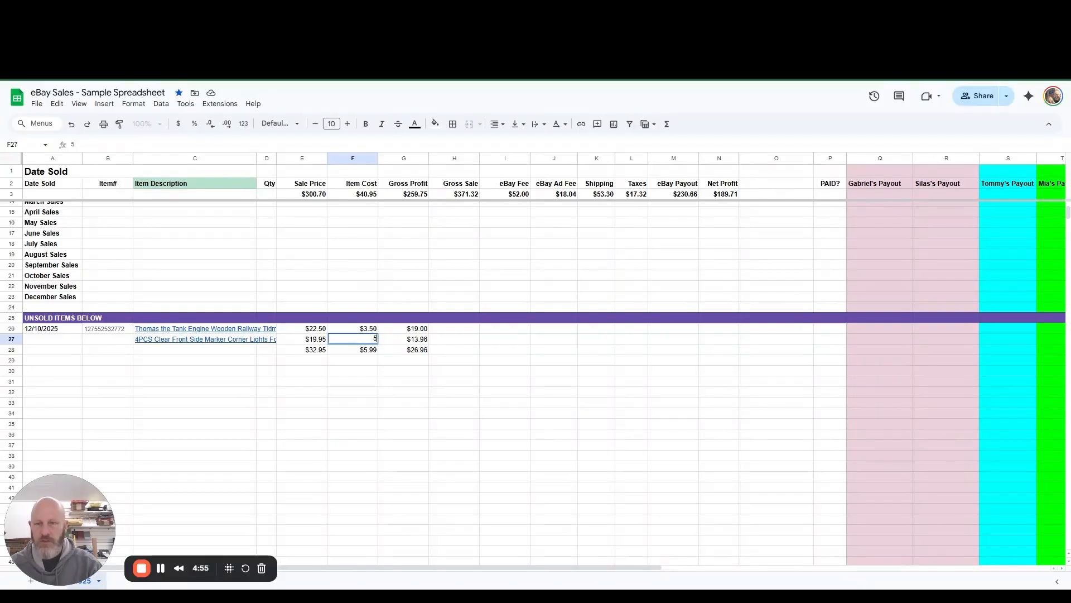
key("Tab")
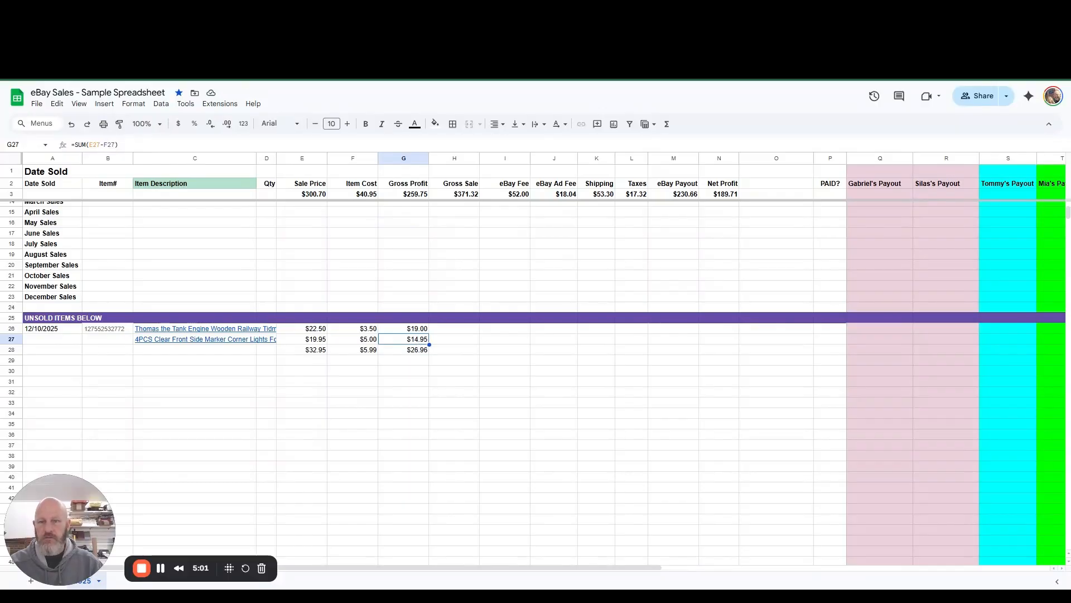
left_click(469, 342)
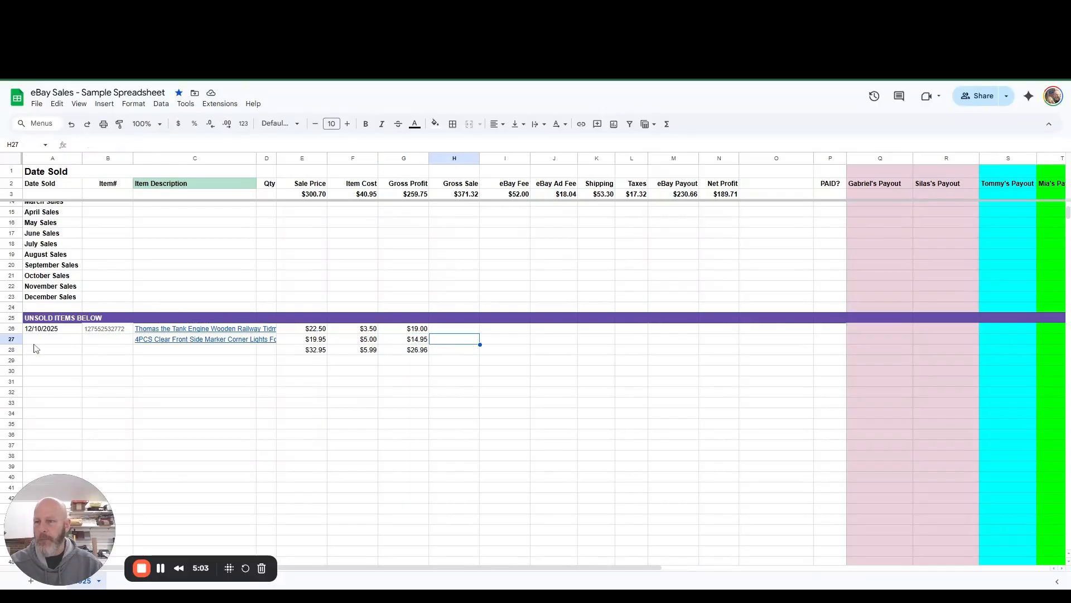
Copy the corner lights' item number from the eBay order into the Item# cell B27 of the spreadsheet.
left_click(109, 330)
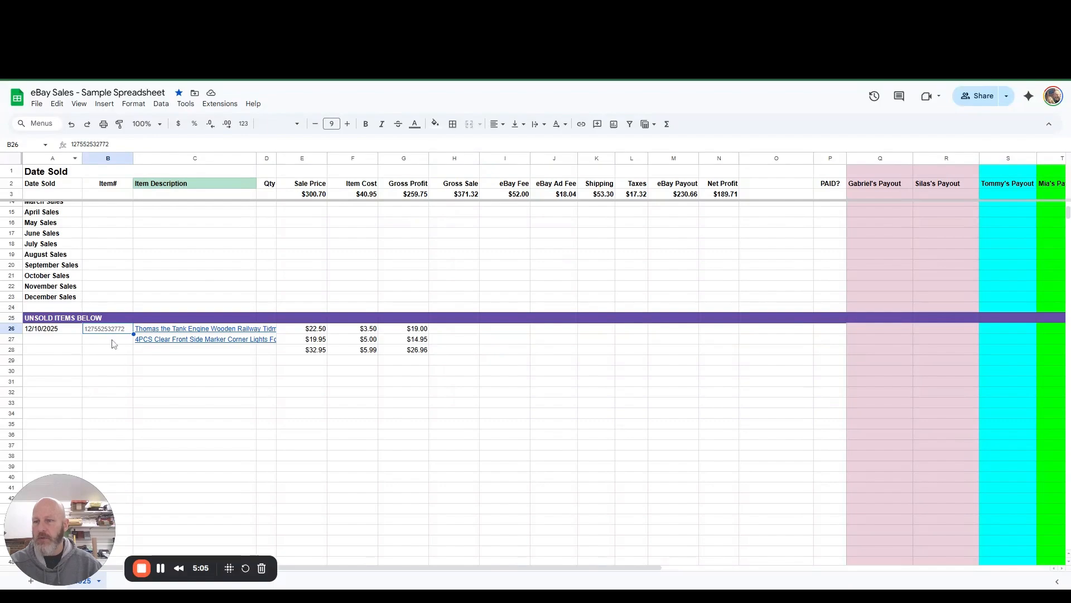
left_click(115, 342)
left_click(67, 11)
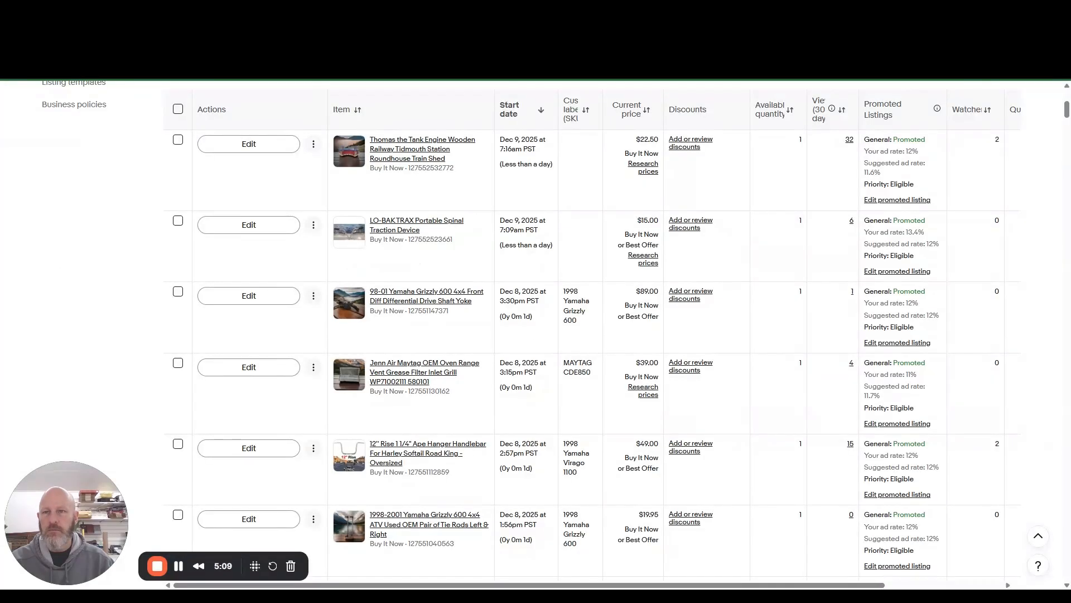
left_click(212, 12)
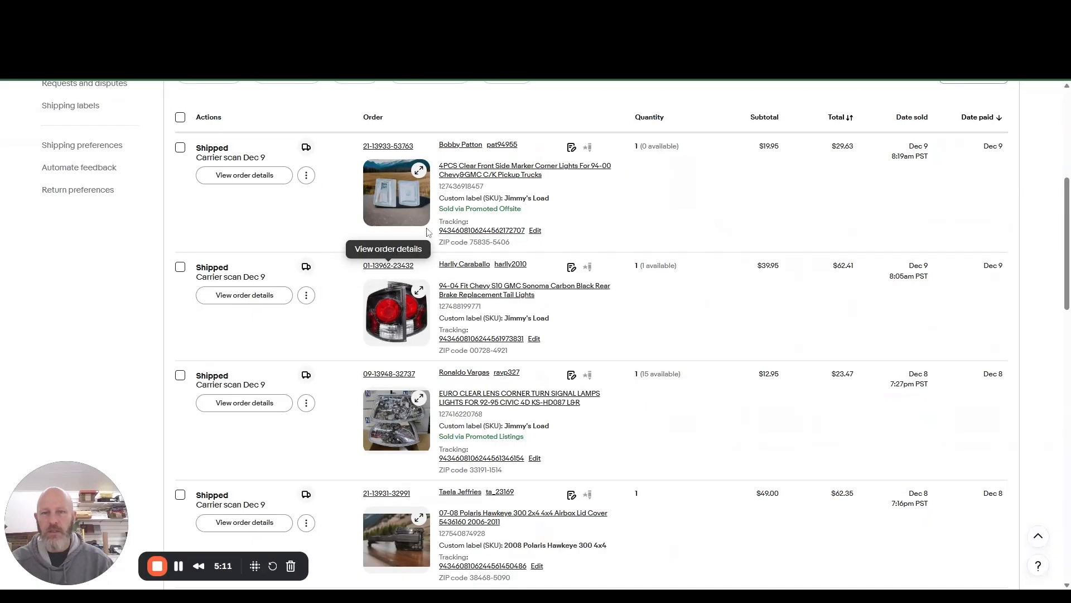
double_click(461, 187)
key("ctrl+c")
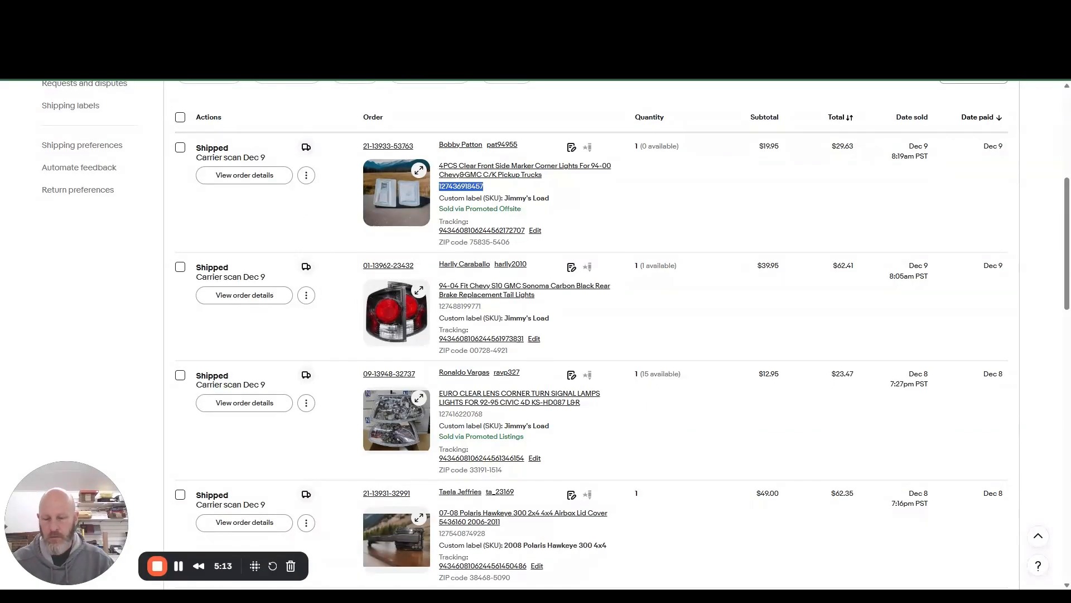
left_click(195, 22)
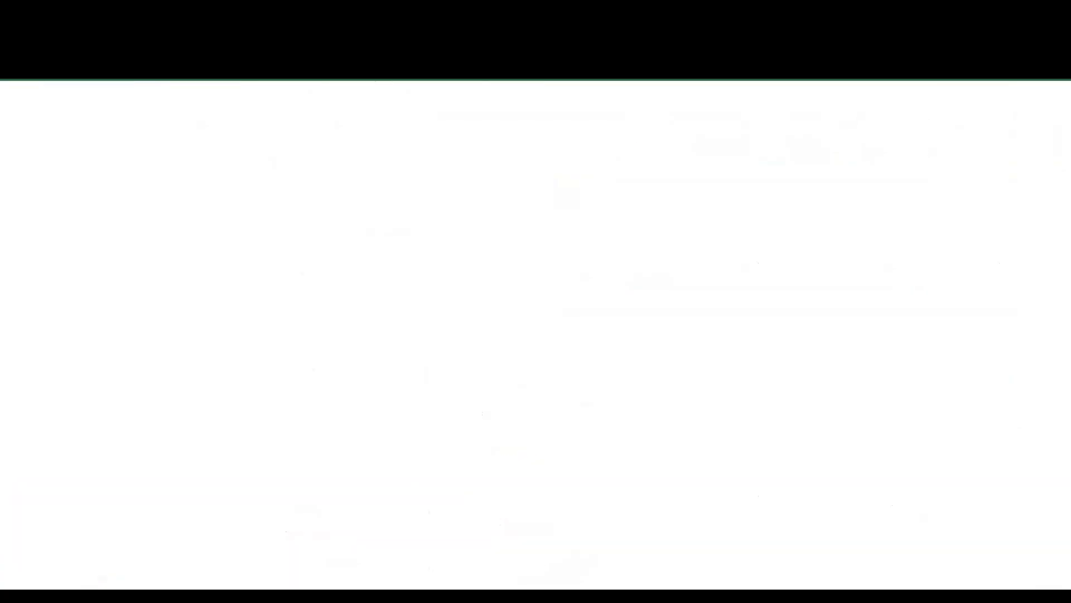
key("ctrl+v")
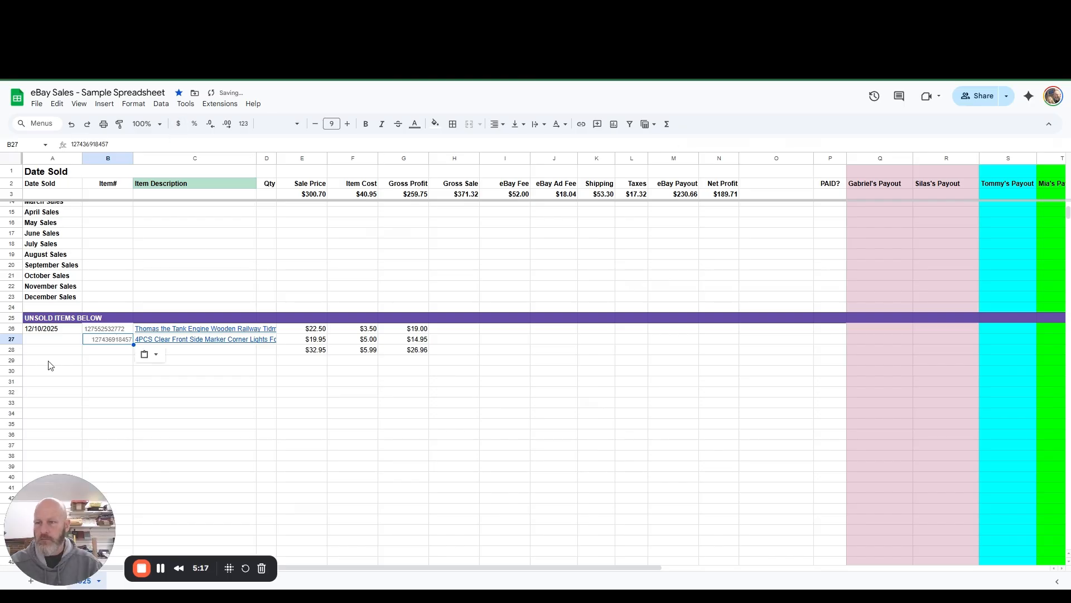
Clear the date sold from the Thomas the Tank Engine item in A26.
left_click(45, 331)
key("Delete")
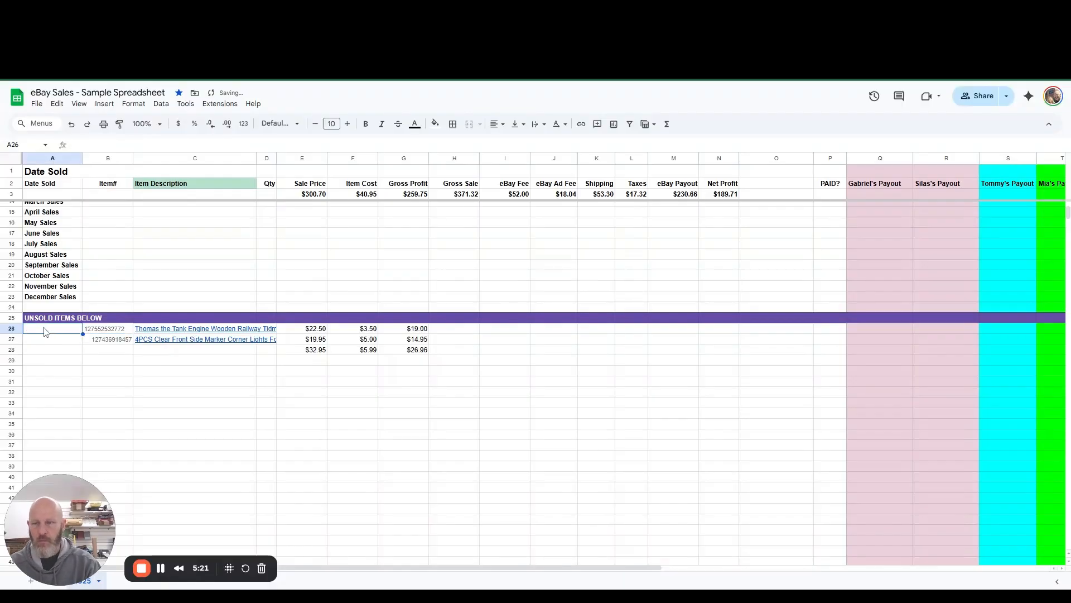
key("Tab")
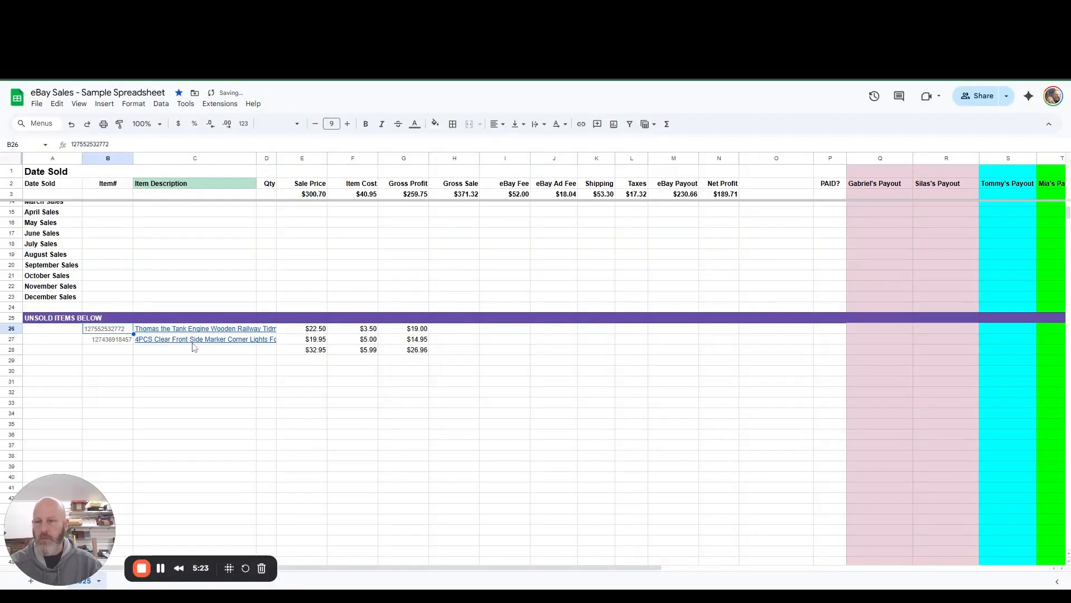
Move the whole corner lights row out of the unsold section to directly below December Sales.
left_click(47, 341)
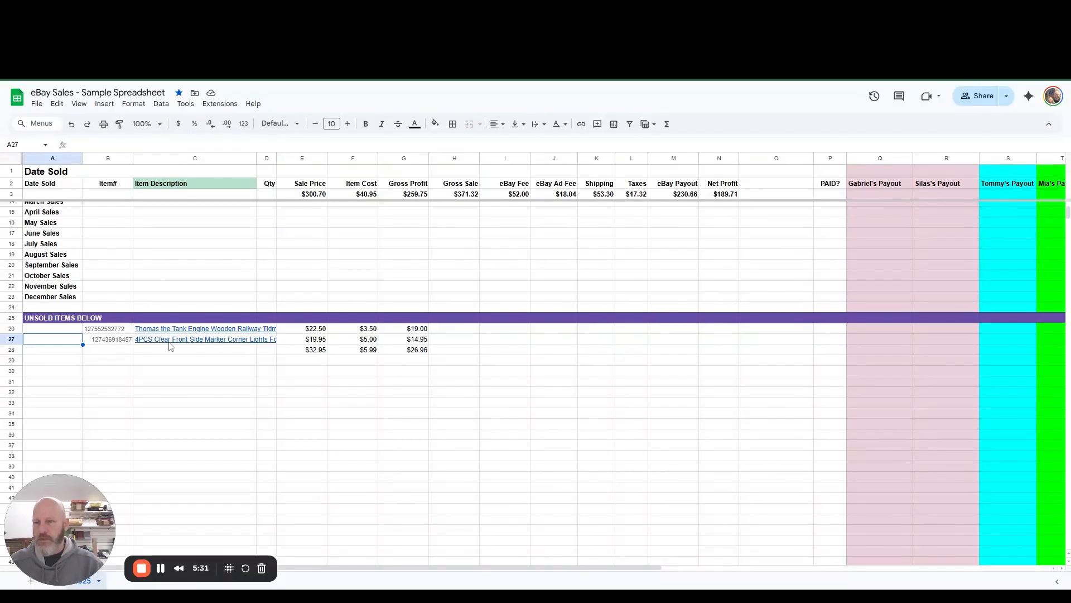
mouse_move(211, 344)
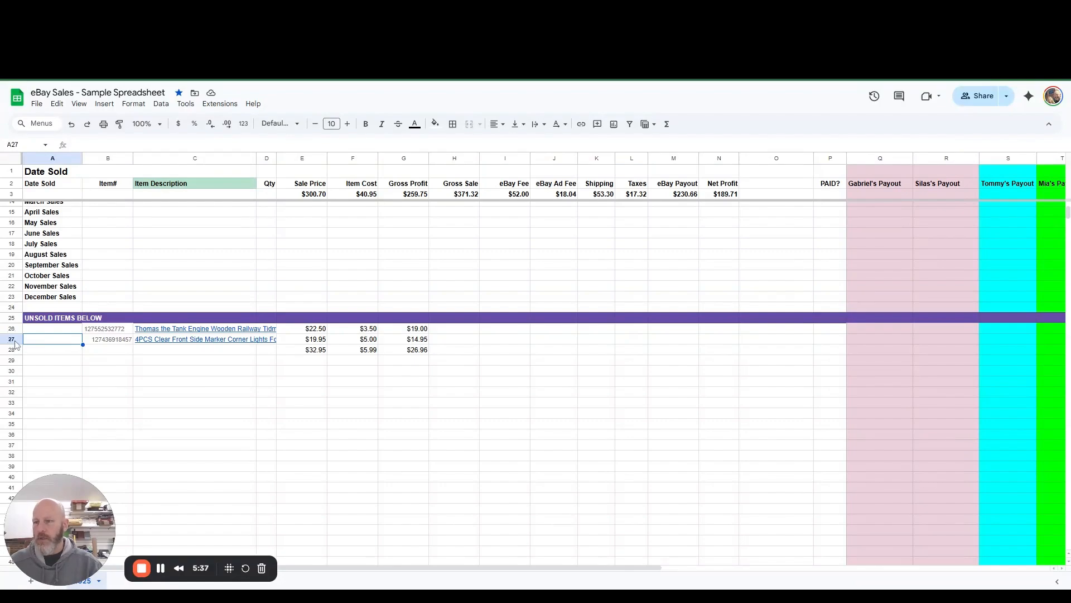
left_click(12, 339)
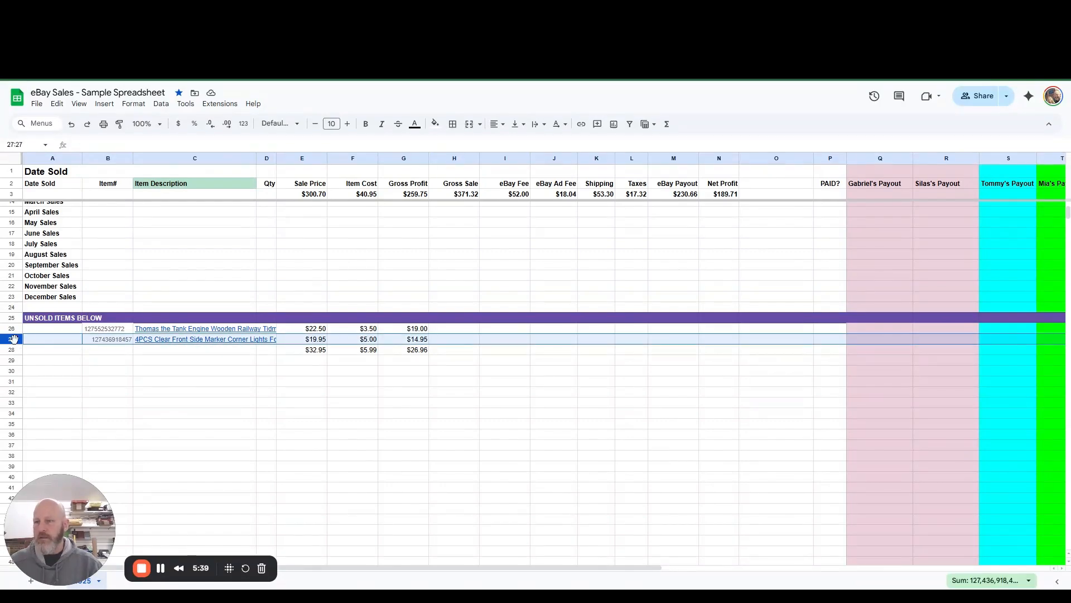
left_click_drag(14, 339, 16, 307)
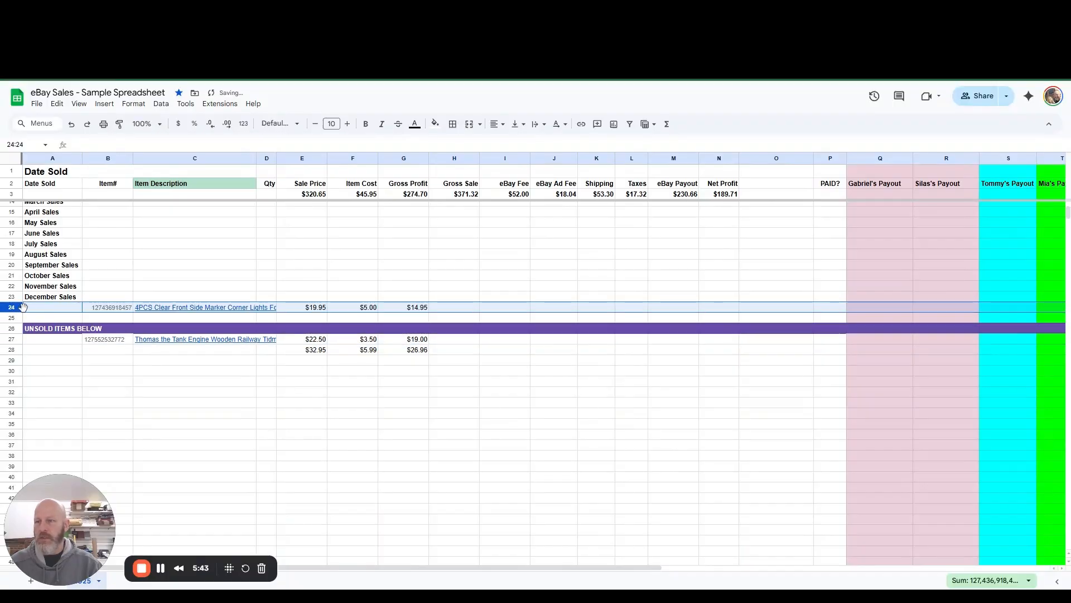
Check the corner lights' sale date in the eBay orders and enter 12/09/2025 as their date sold in A24.
left_click(63, 311)
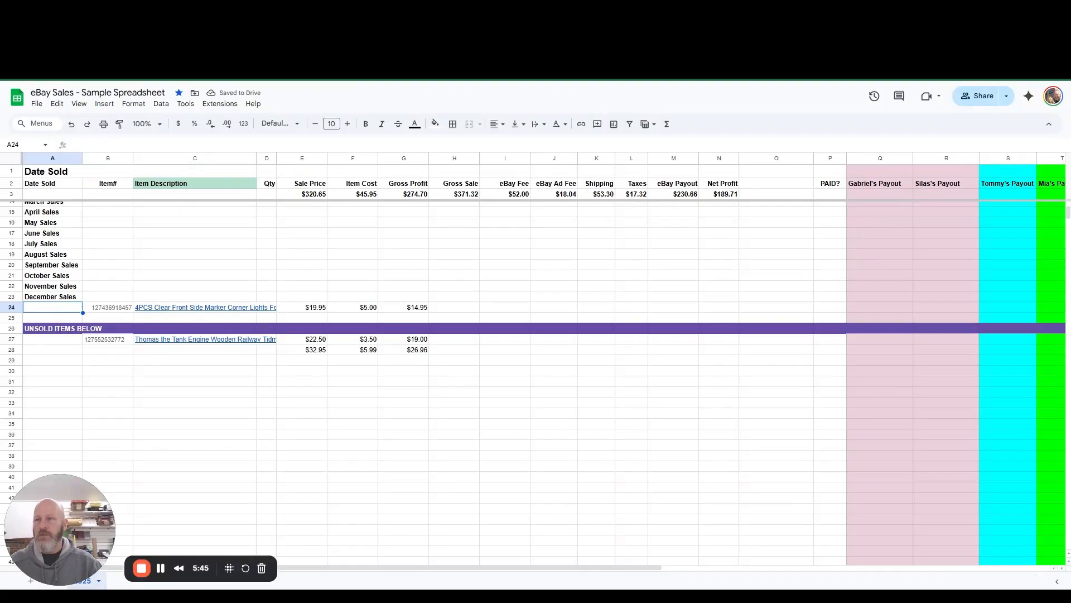
key("ctrl+Tab")
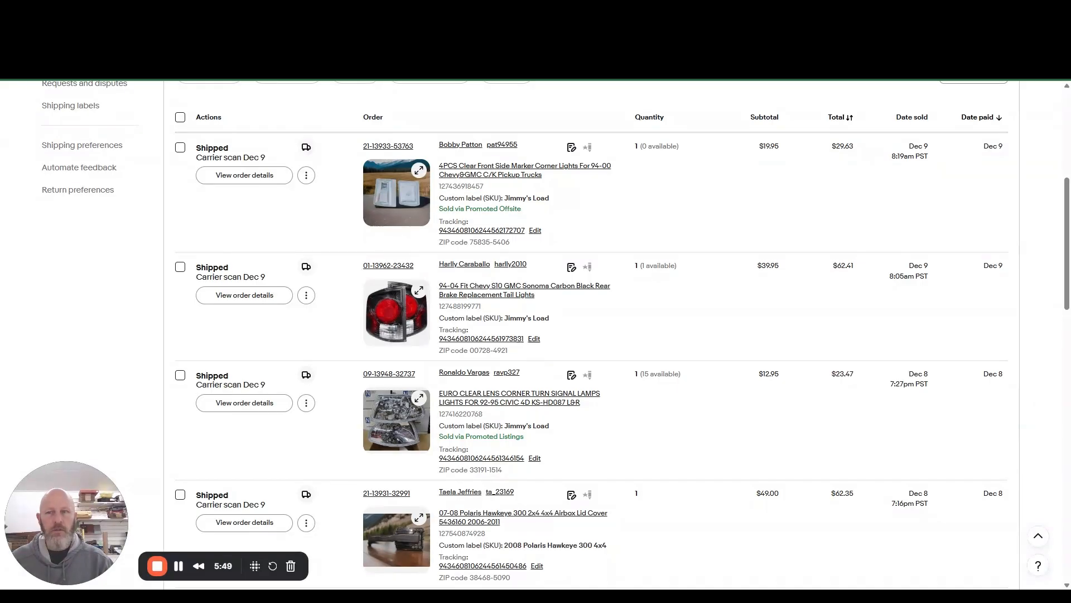
key("ctrl+shift+Tab")
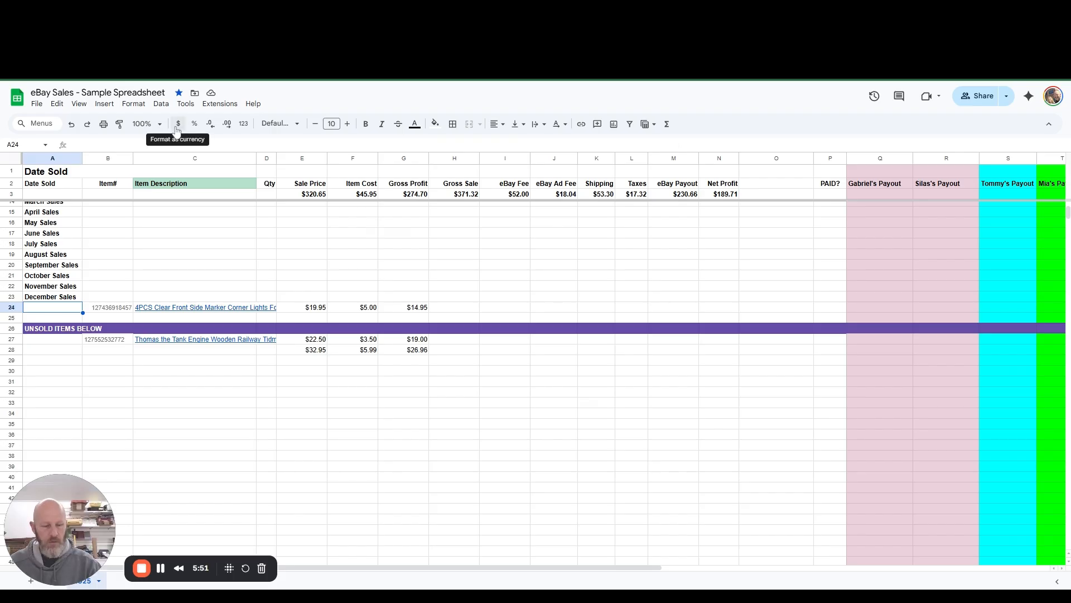
type("12/09/20")
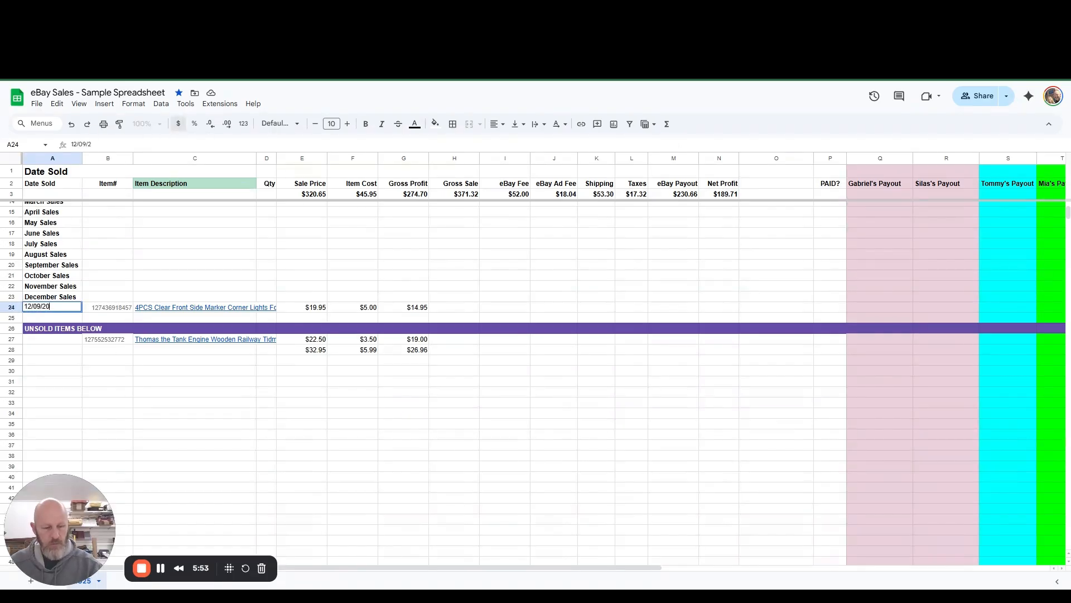
type("25")
key("Tab")
Look up the order total in the corner lights' eBay order details and enter 29.63 as their Gross Sale in H24.
key("Tab")
key("Tab")
key("Tab")
key("Tab")
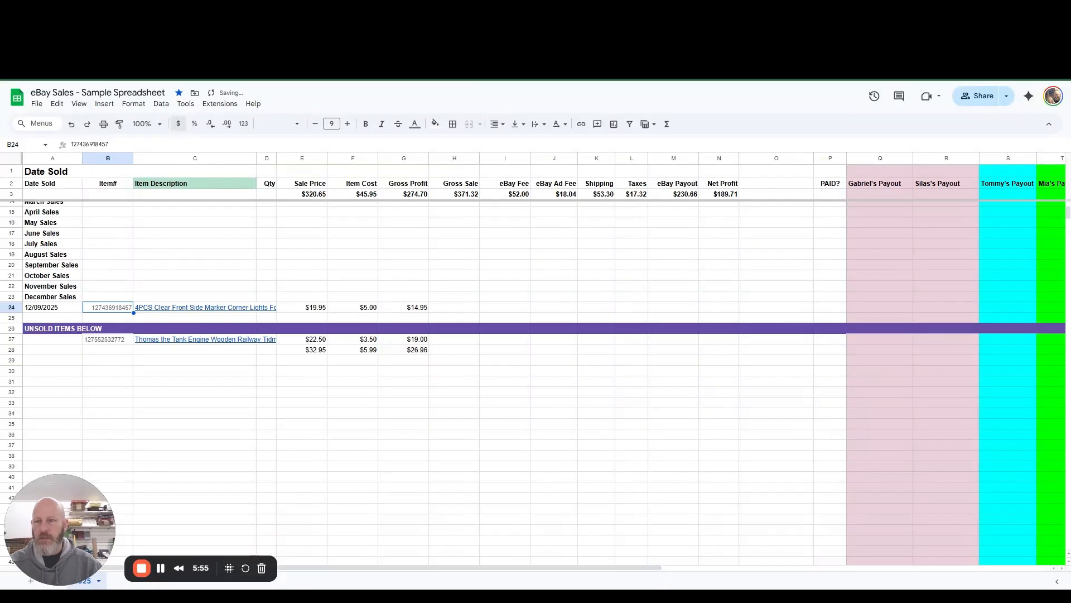
key("Tab")
key("Tab")
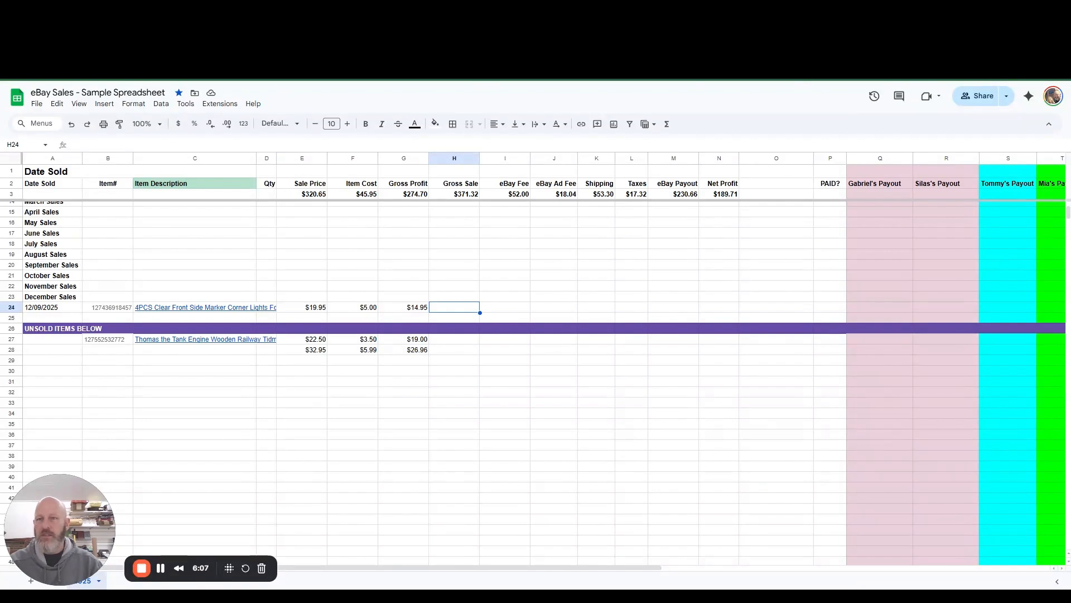
key("ctrl+Tab")
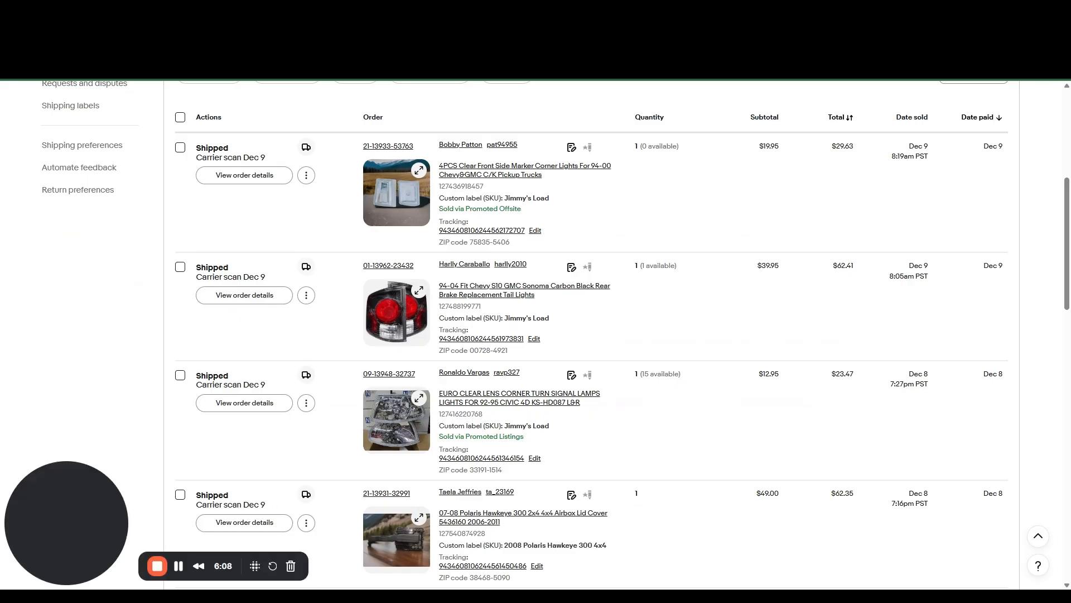
left_click(249, 178)
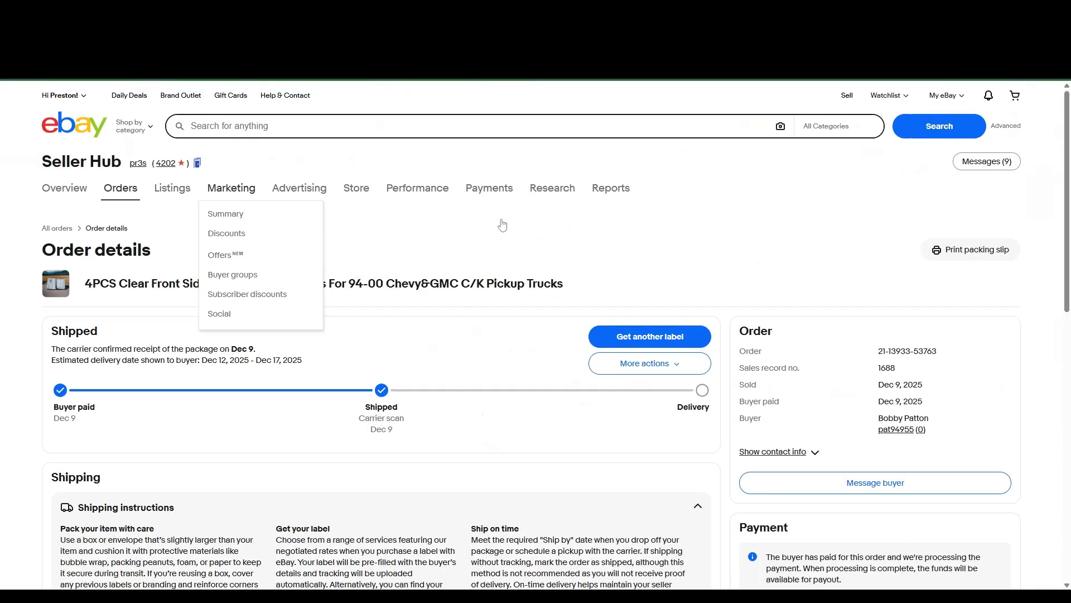
scroll(495, 219, "down", 9)
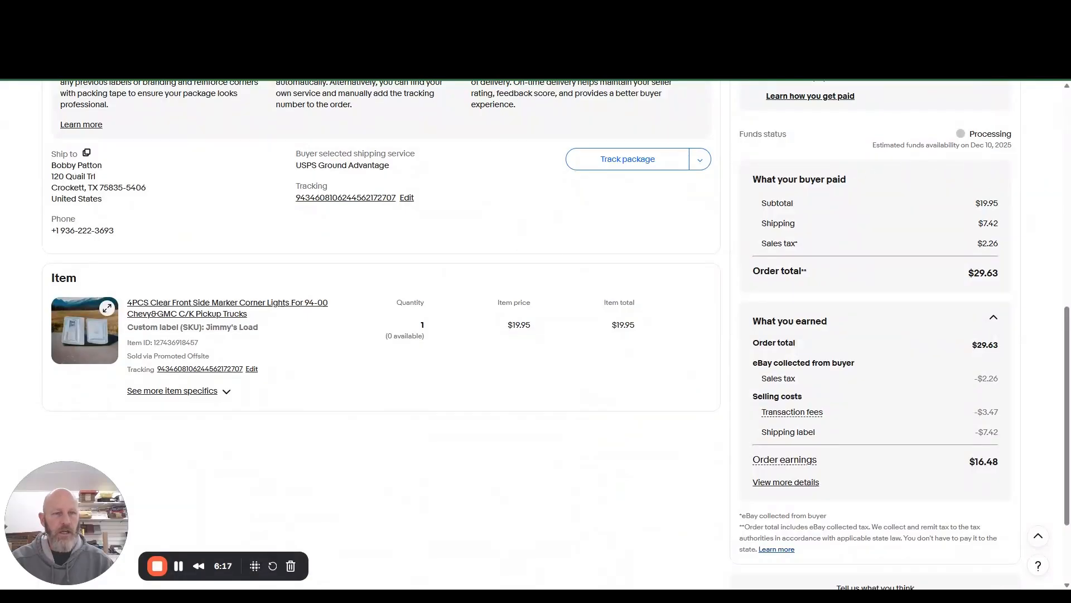
left_click_drag(752, 179, 1037, 483)
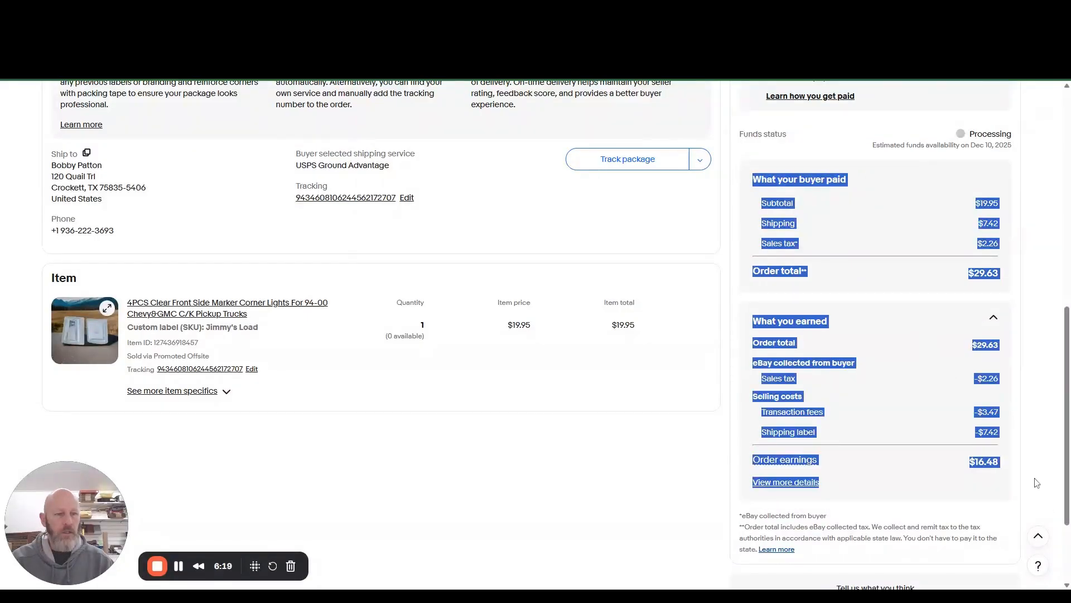
left_click(1029, 448)
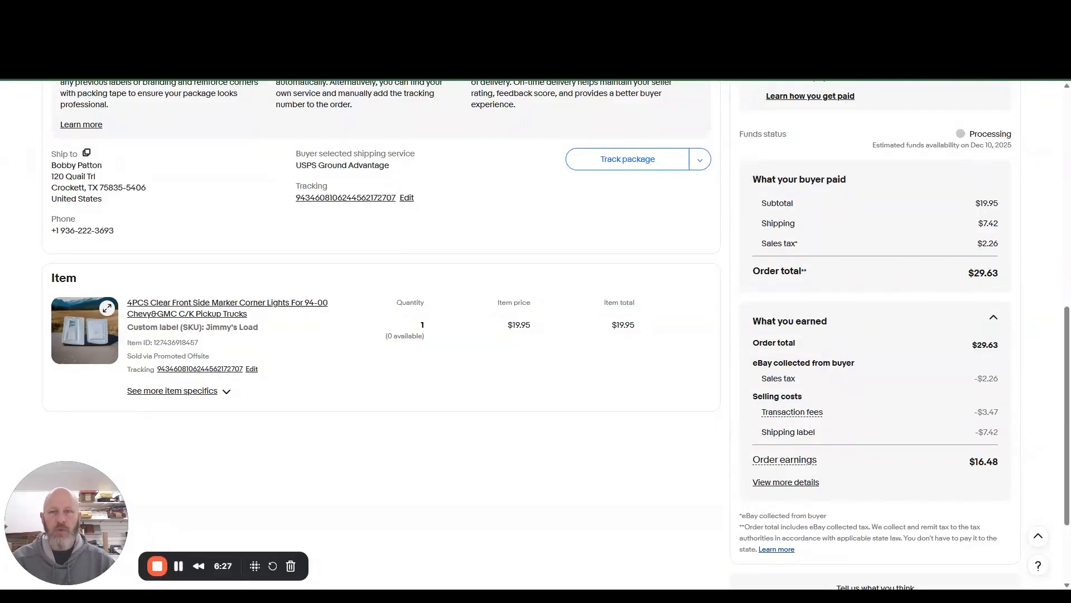
left_click(170, 25)
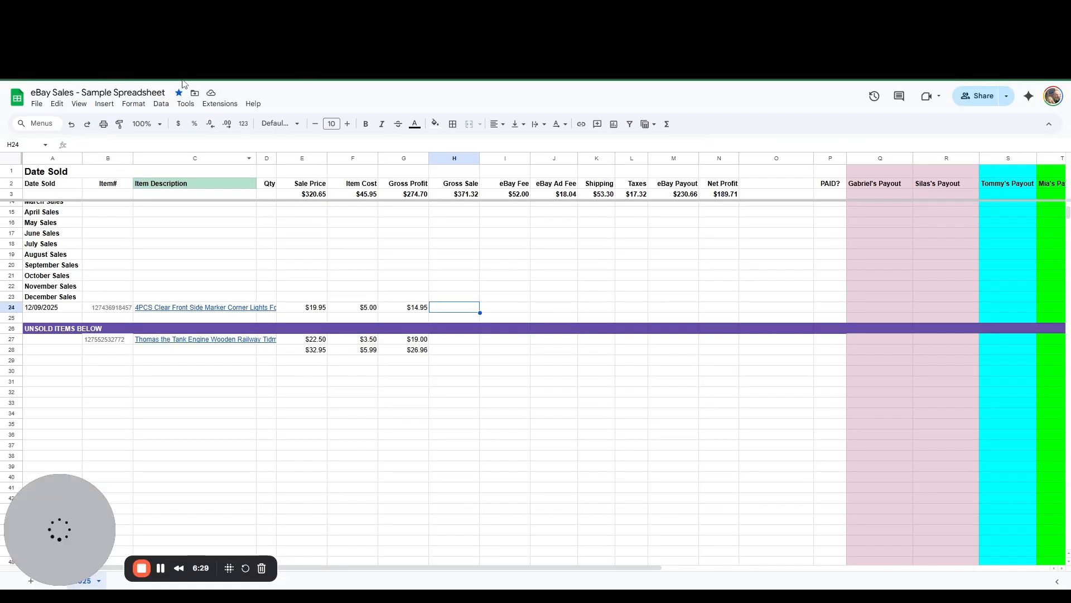
type("29.63")
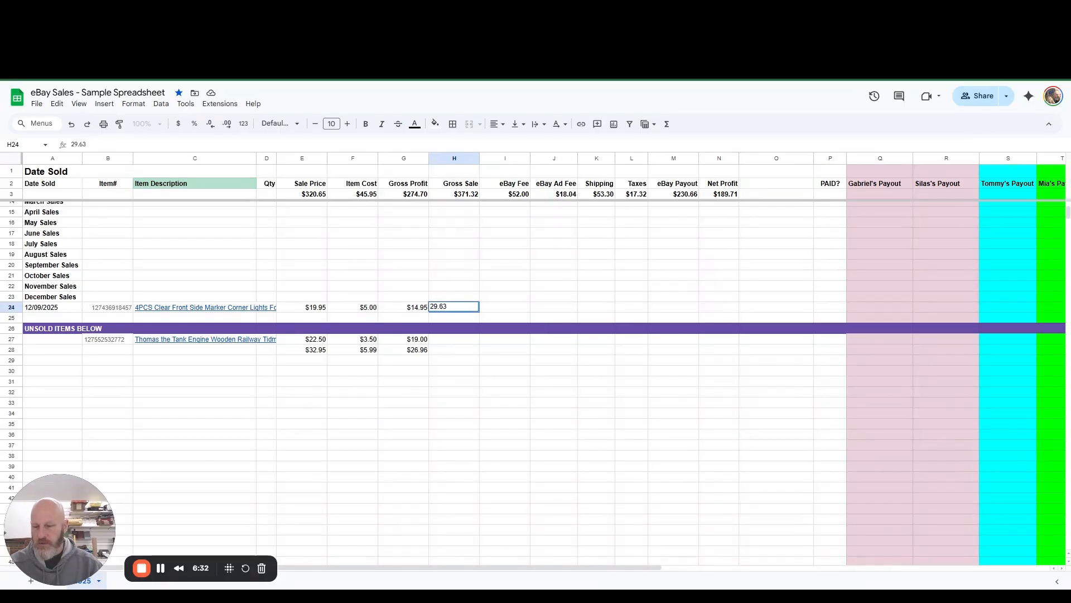
key("Tab")
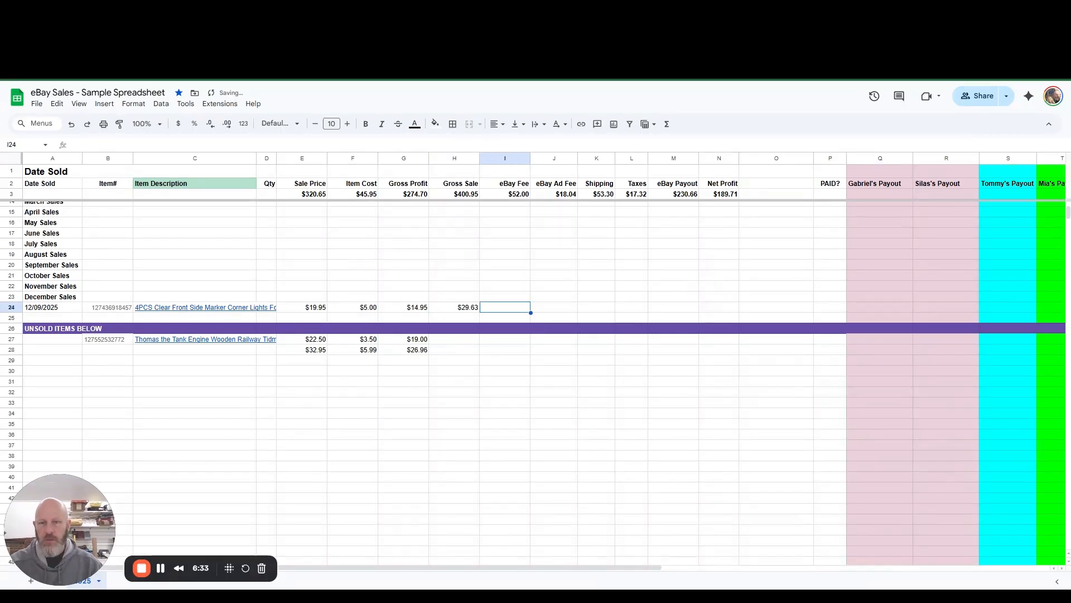
Check the transaction fees in the corner lights' eBay order and enter 3.47 as their eBay Fee in I24.
key("ctrl+Tab")
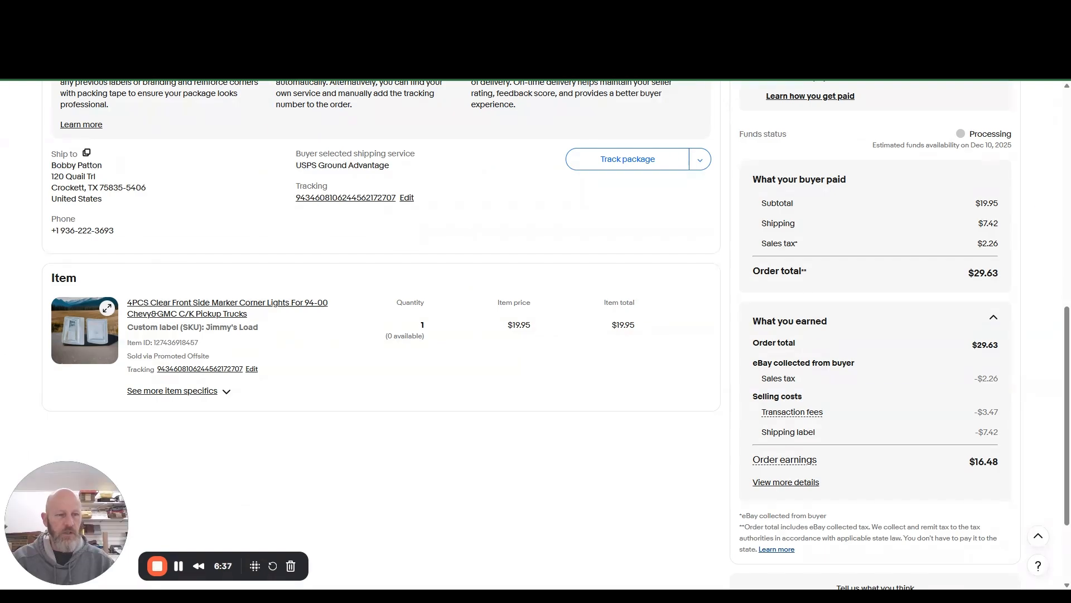
key("ctrl+shift+Tab")
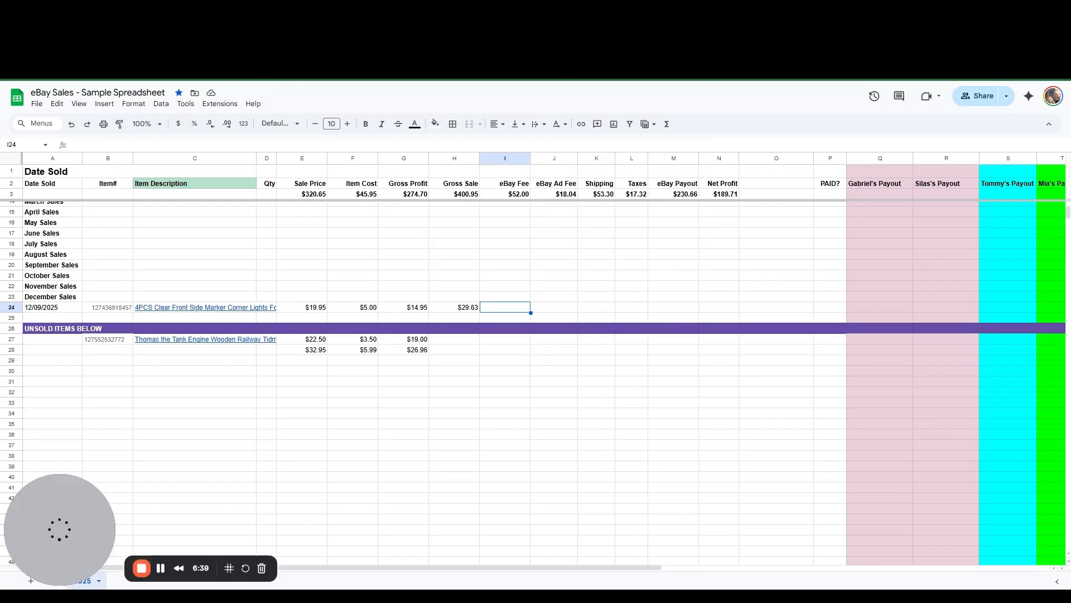
type("3.47")
key("Tab")
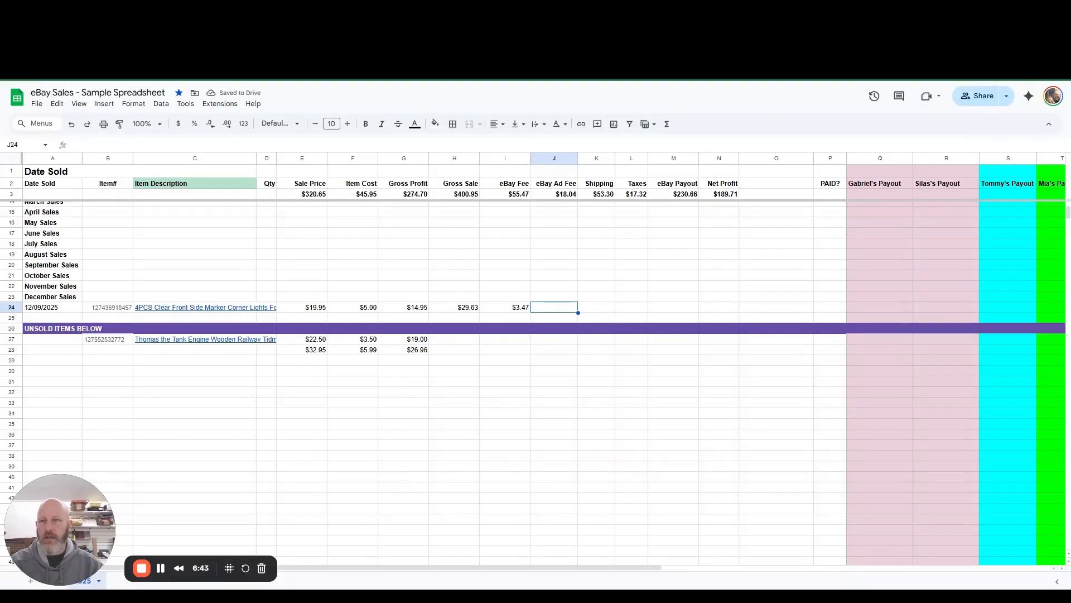
Check the shipping label cost in the eBay order and enter 7.42 as the corner lights' Shipping in K24, leaving eBay Ad Fee blank.
key("ctrl+Tab")
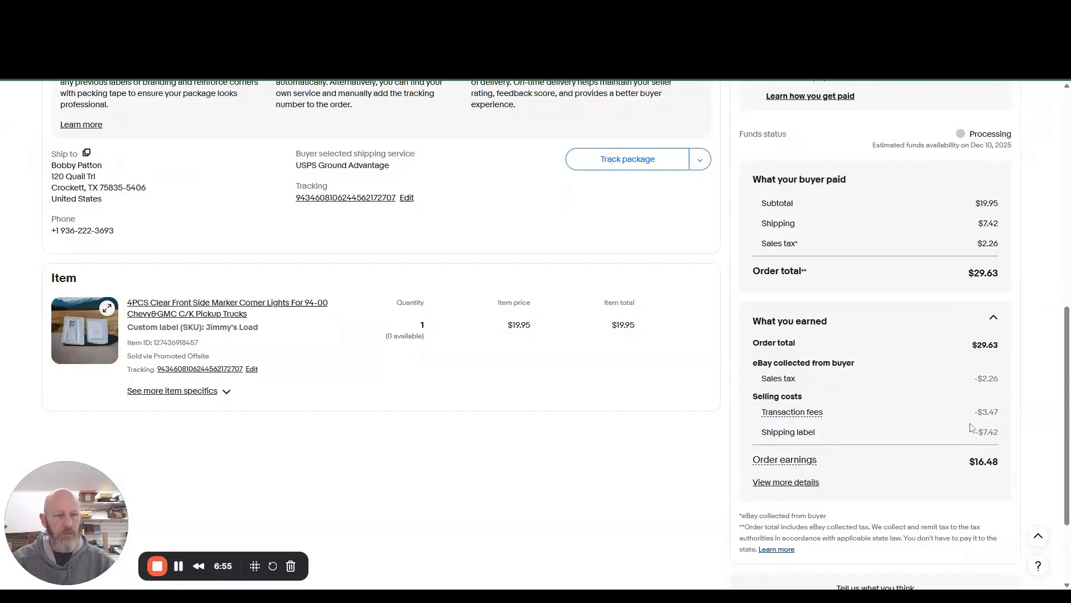
key("ctrl+Tab")
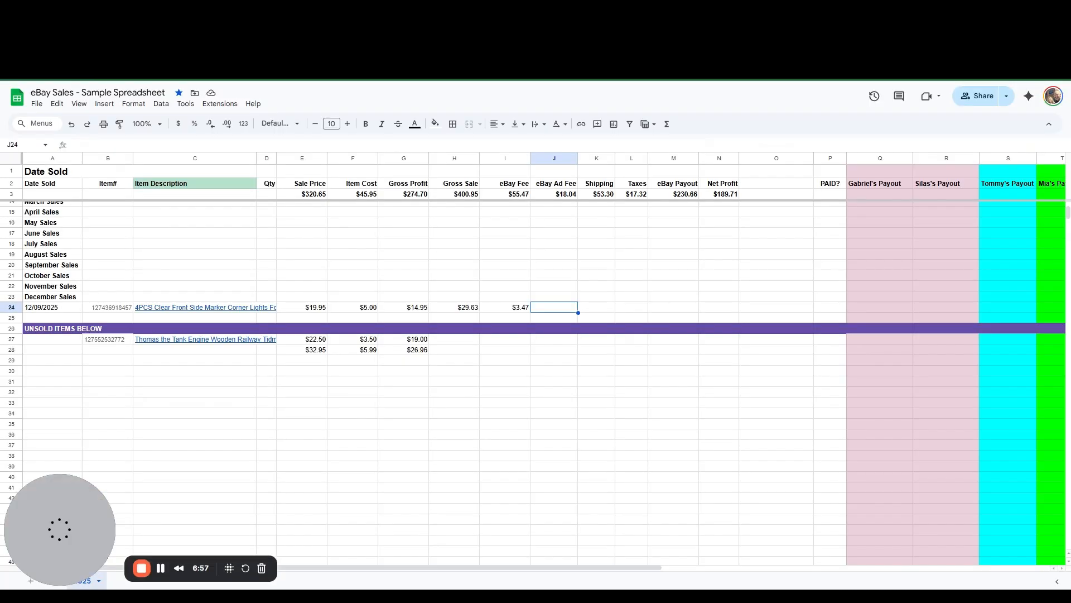
key("Tab")
type("7.4")
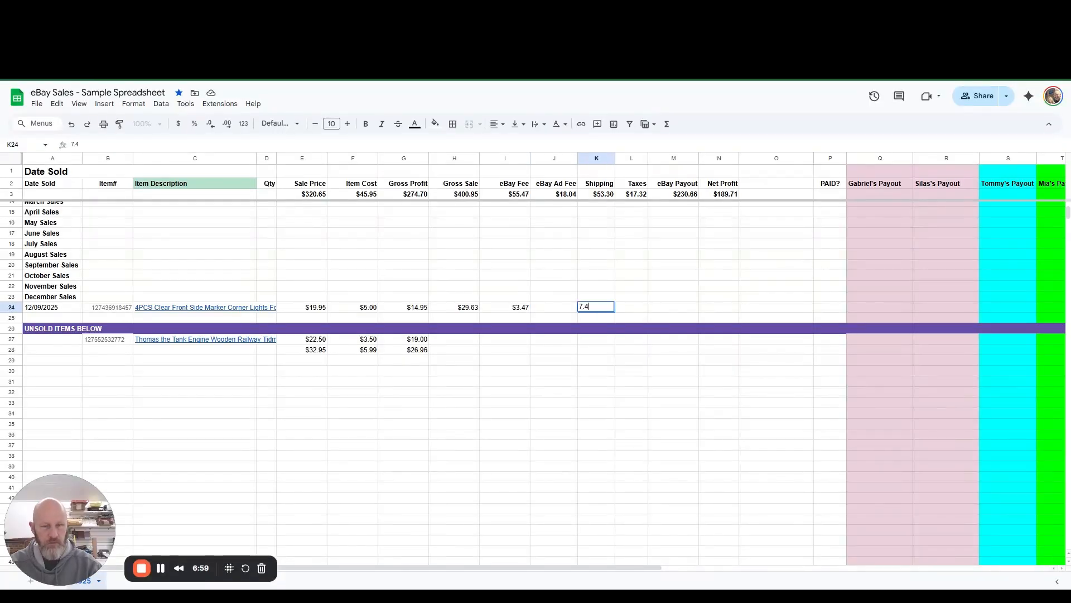
type("2")
key("Tab")
Check the sales tax in the eBay order and enter 2.26 as the corner lights' Taxes in L24.
key("ctrl+shift+Tab")
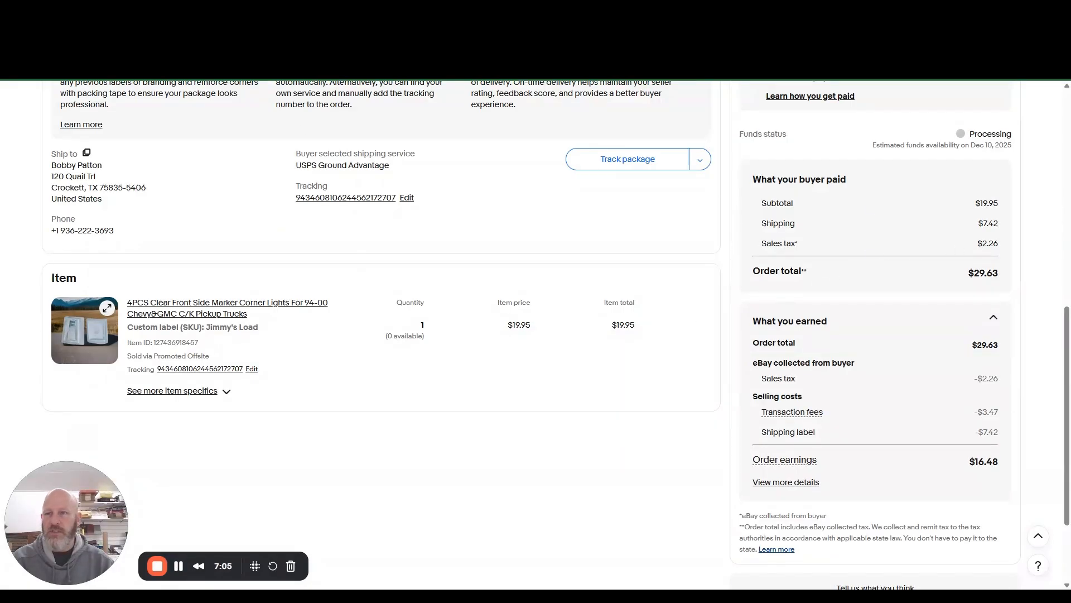
key("ctrl+Tab")
type("2")
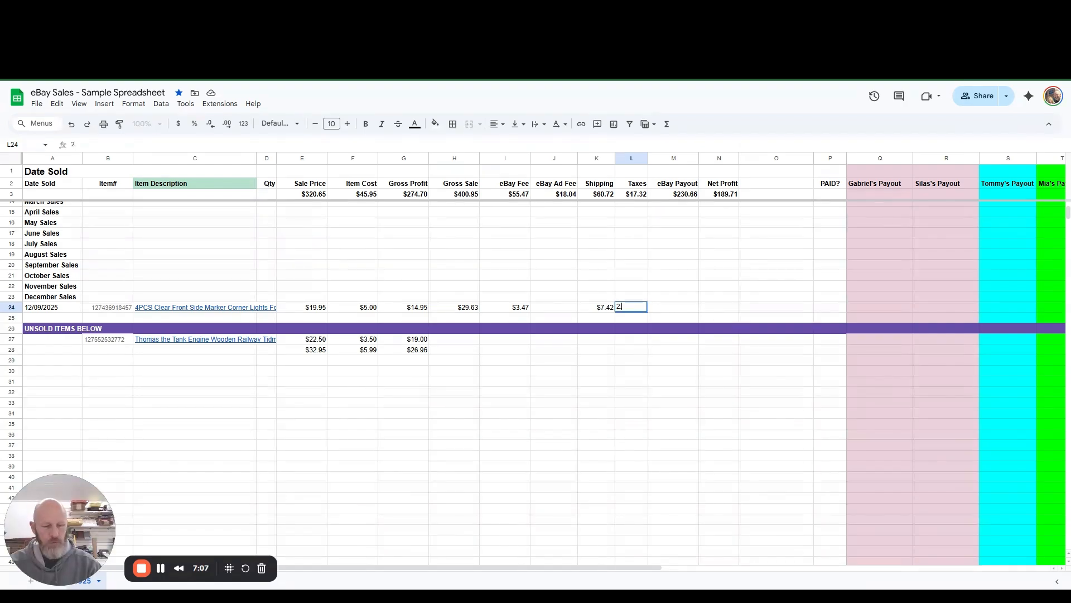
type(".26")
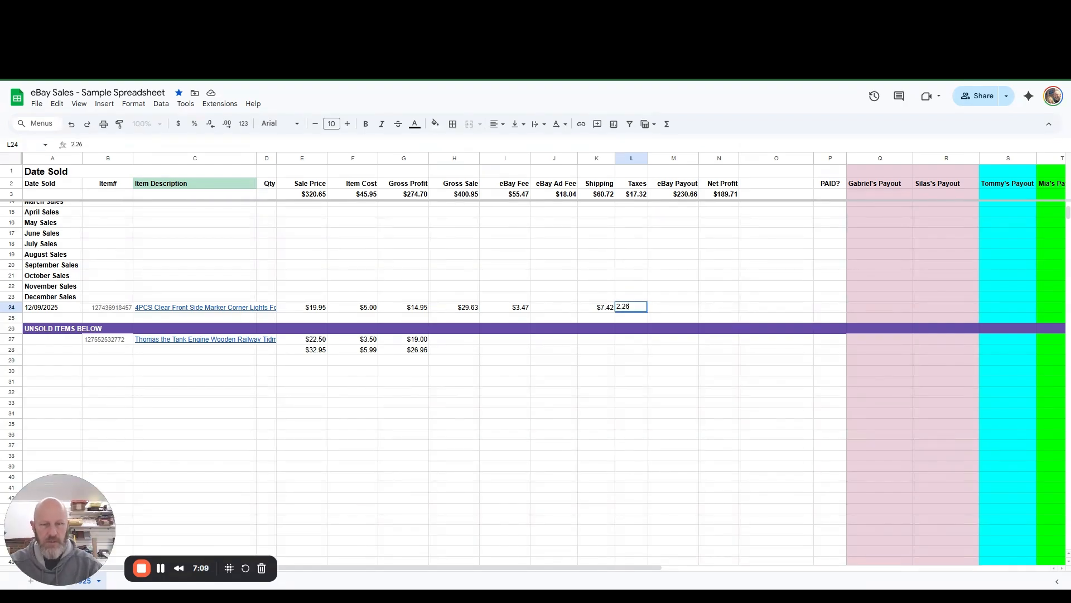
key("Tab")
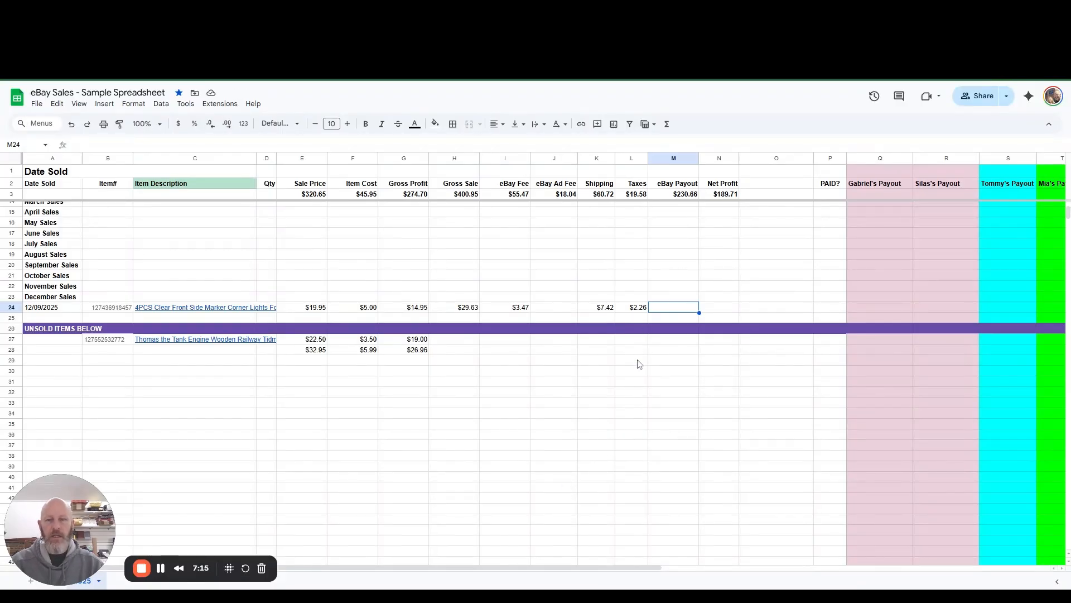
Copy the eBay Payout and Net Profit formulas from M11:N11 into M24:N24 of the corner lights row.
scroll(643, 385, "up", 2)
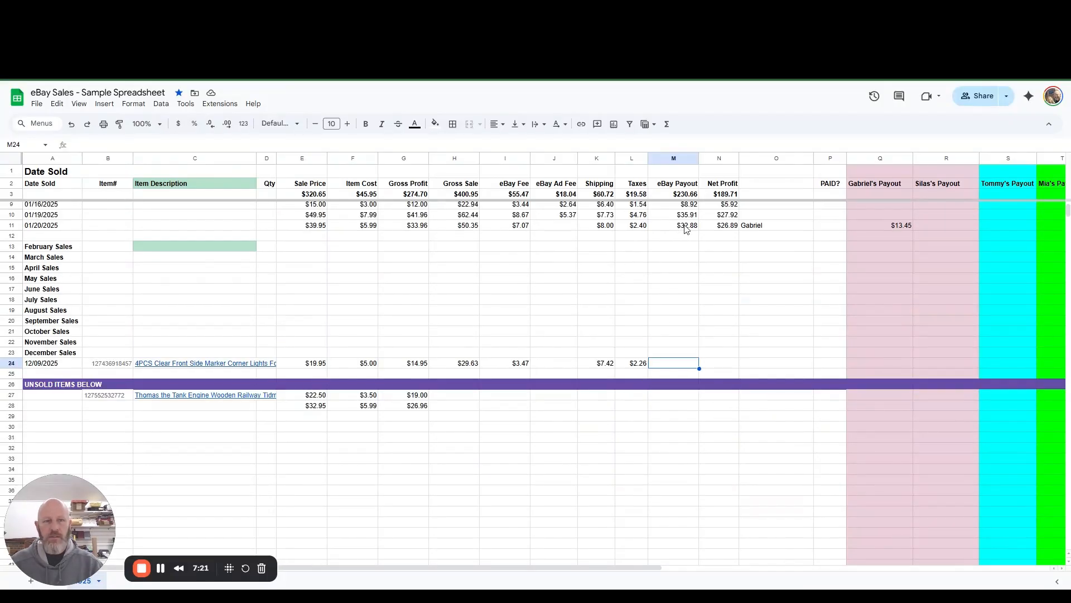
left_click_drag(685, 226, 718, 226)
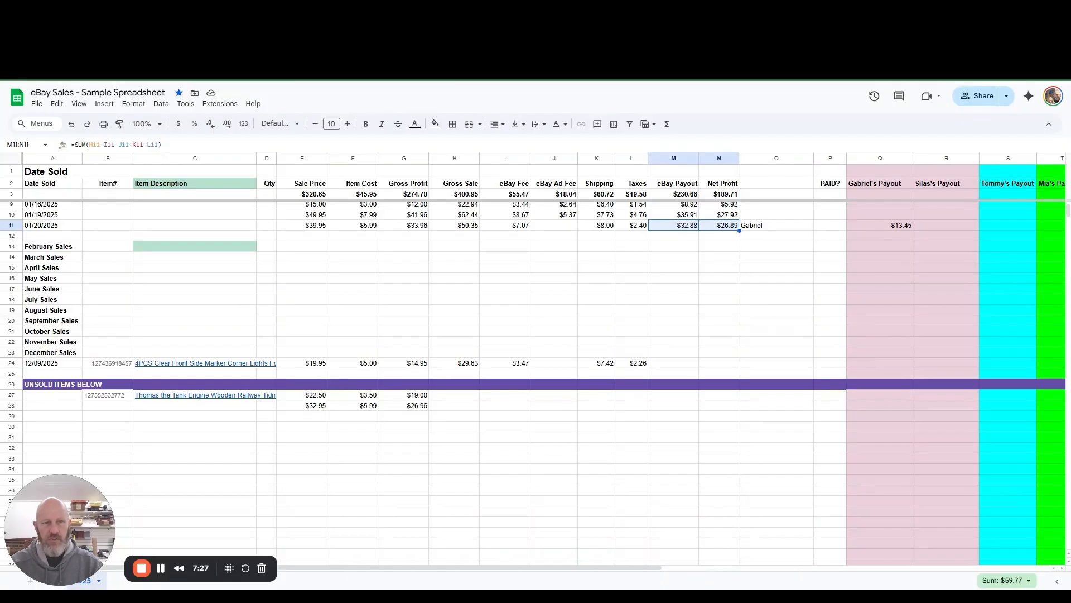
key("ctrl+c")
left_click(671, 365)
key("ctrl+v")
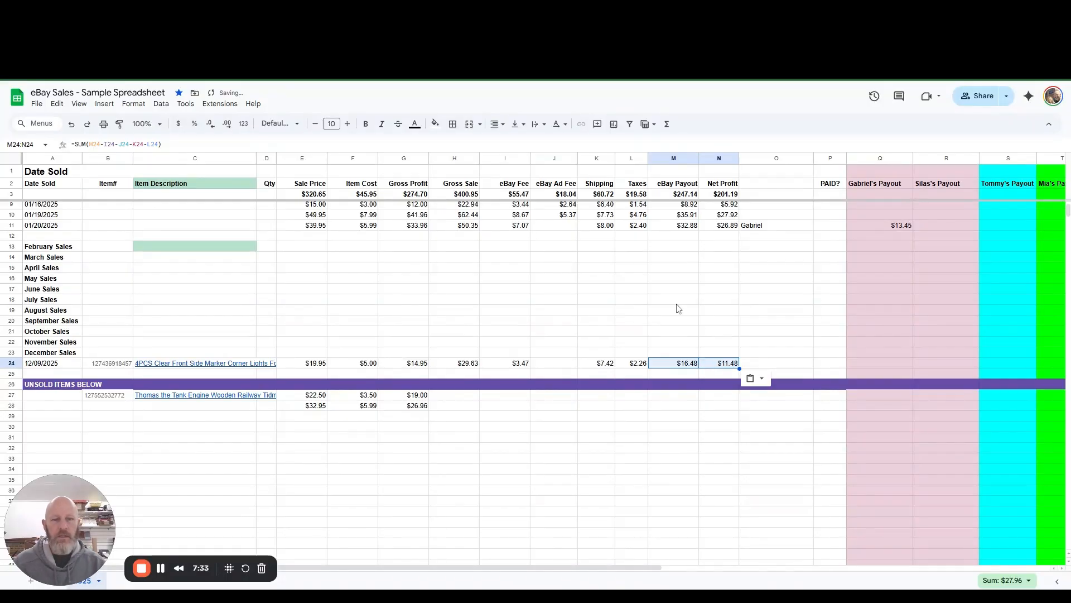
Examine the eBay Payout and Net Profit formulas in rows 11 and 24 together with the row 24 cells they use.
left_click(690, 228)
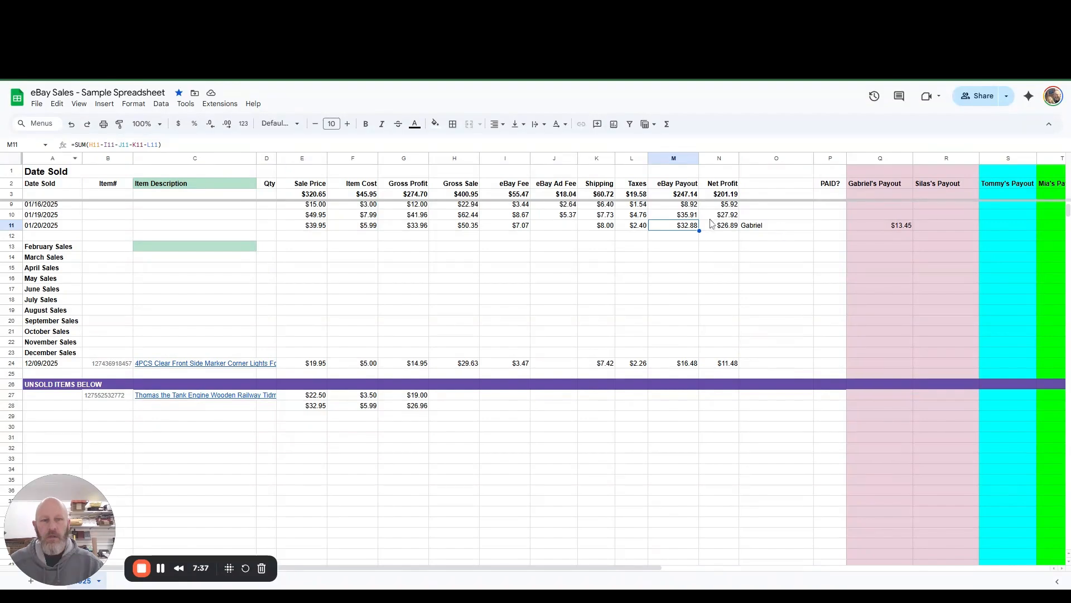
left_click(716, 227)
left_click(686, 227)
double_click(686, 228)
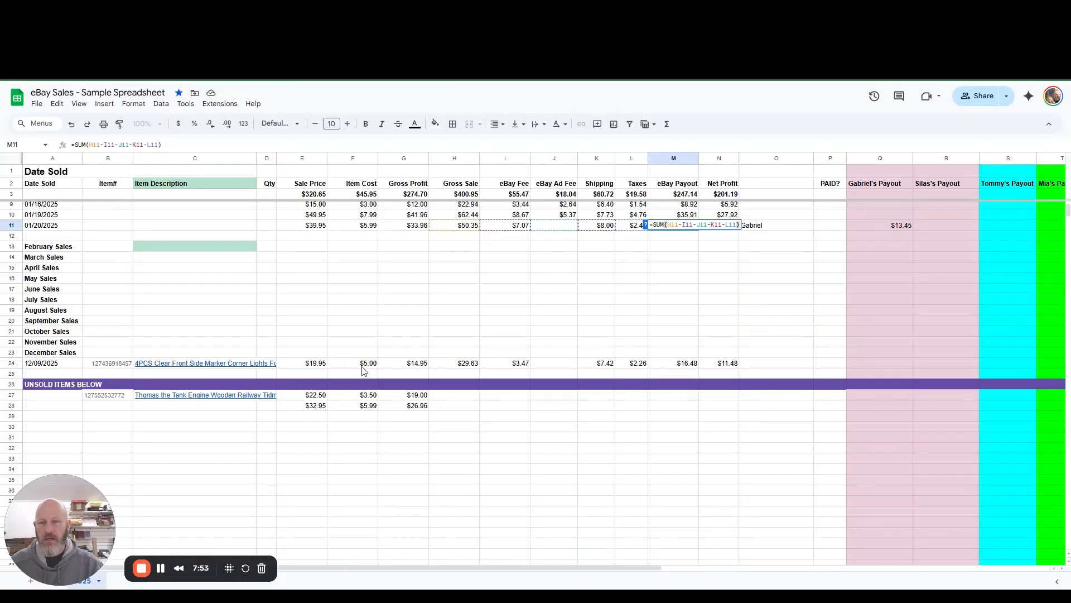
left_click(411, 368)
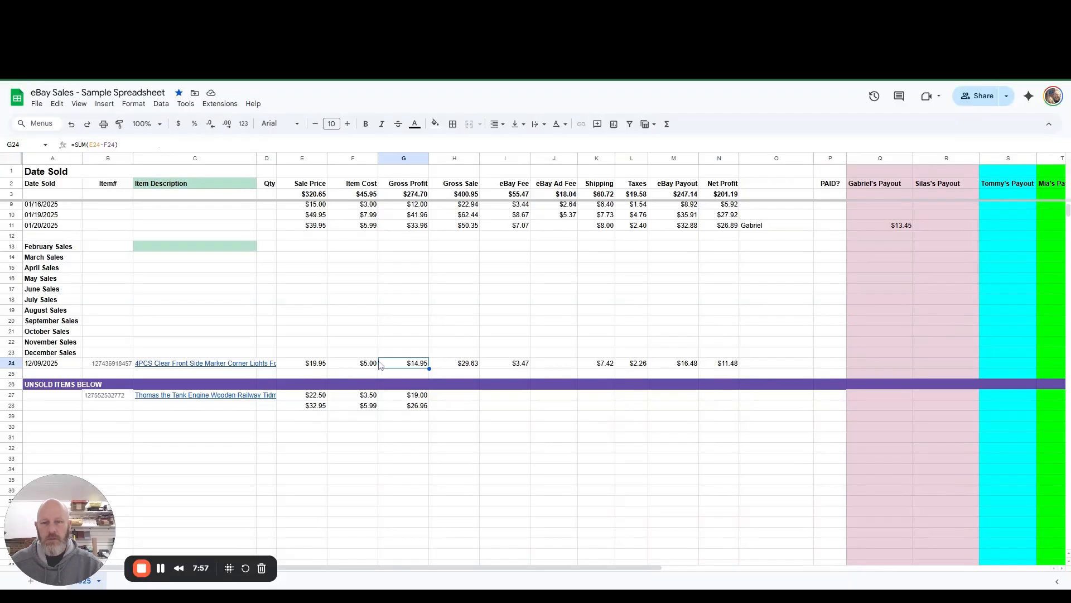
key("Right")
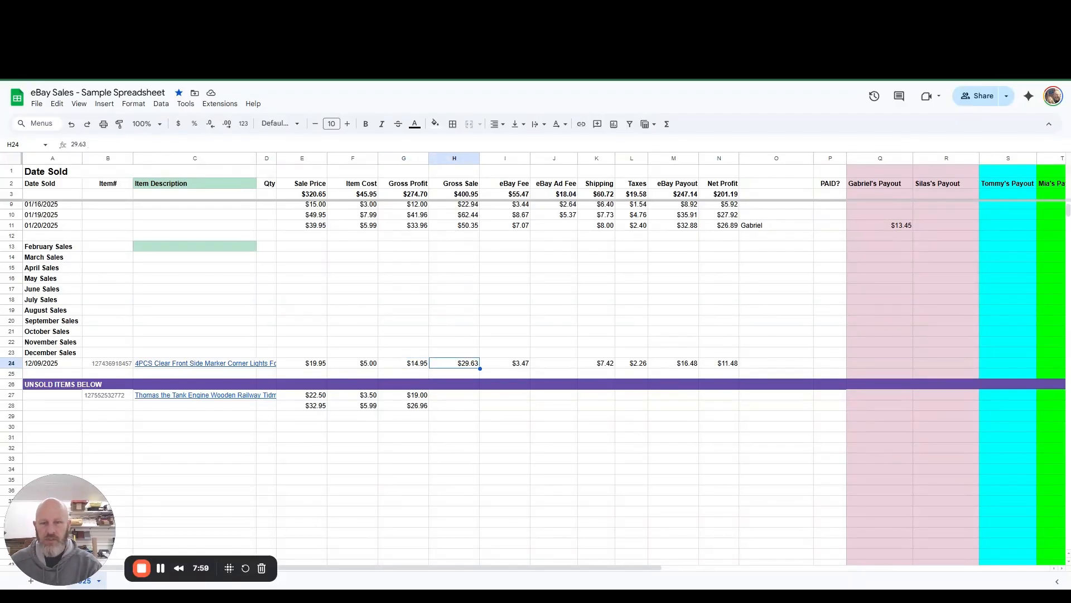
key("Right")
key("Right")
key("Right")
key("Right")
key("Right")
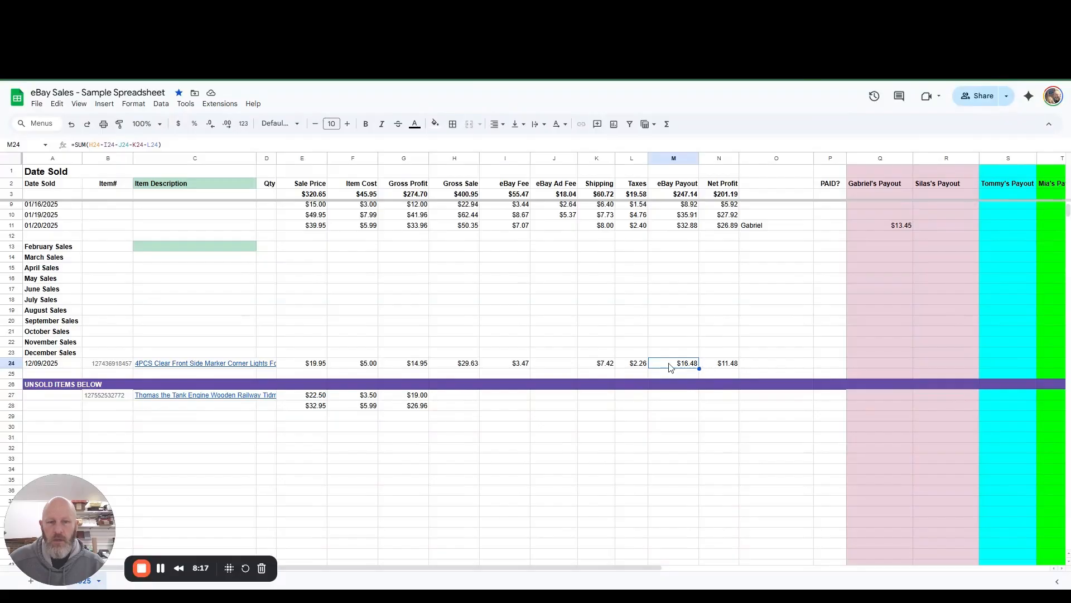
left_click(360, 368)
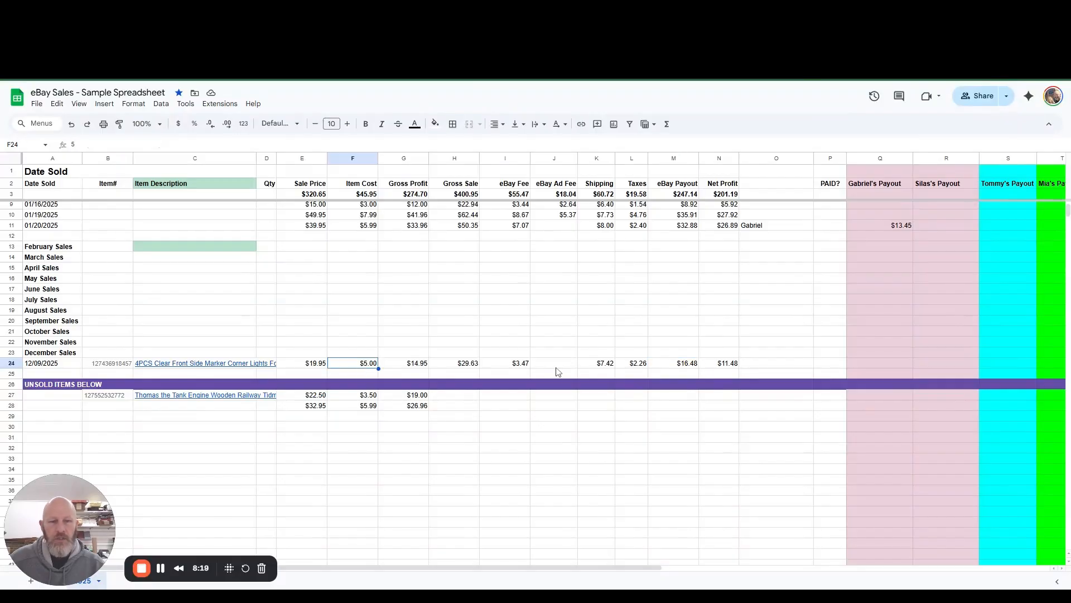
left_click(734, 366)
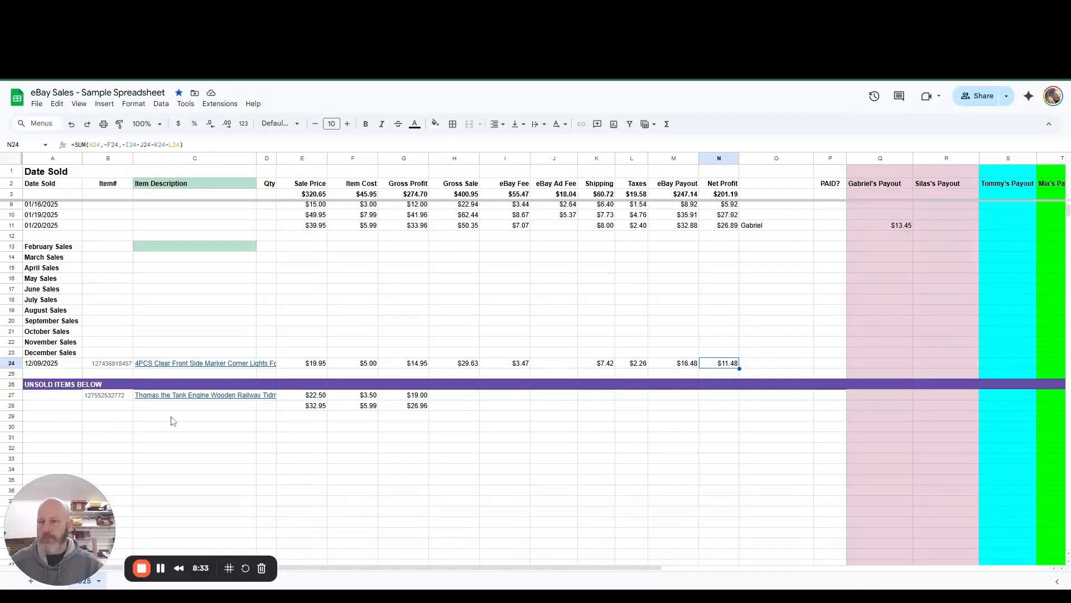
Copy the 94-04 Fit Chevy S10 GMC Sonoma tail lights title from the eBay orders into the Item Description cell C28.
left_click(189, 419)
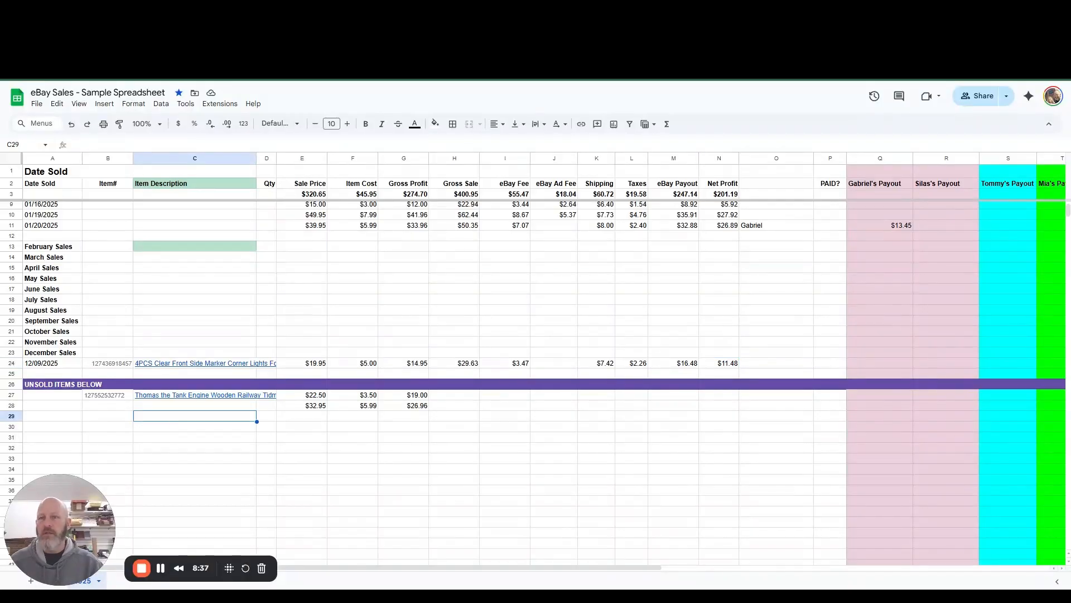
key("ctrl+Tab")
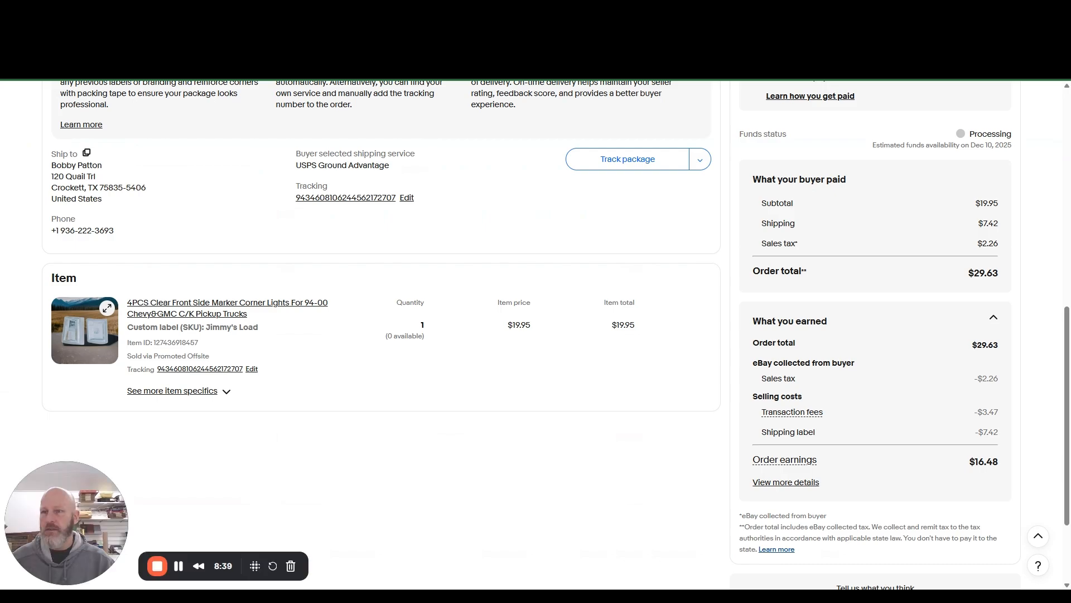
left_click(14, 79)
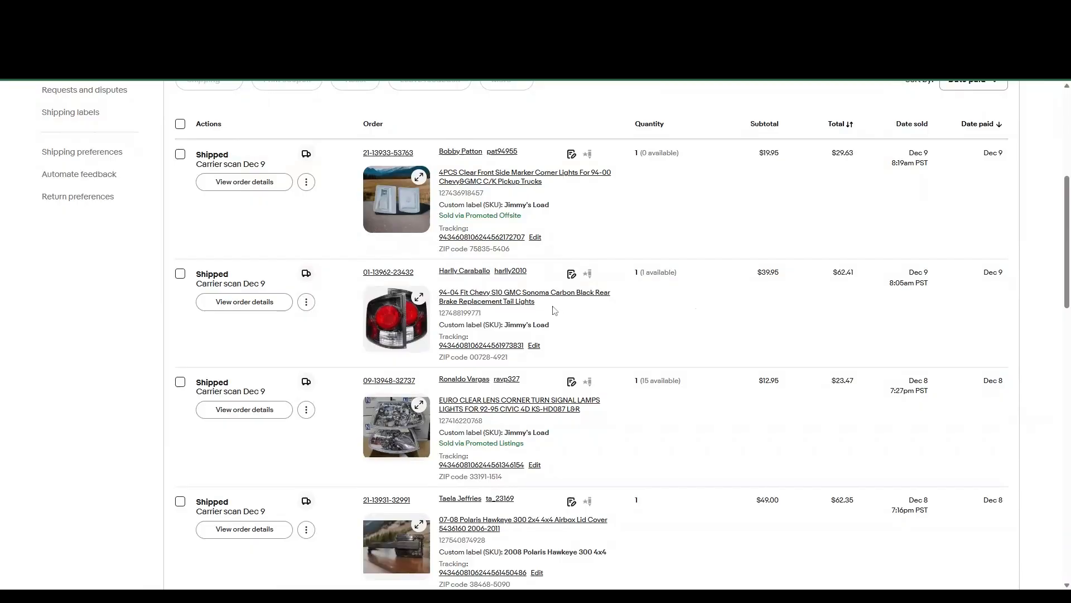
left_click_drag(440, 292, 535, 302)
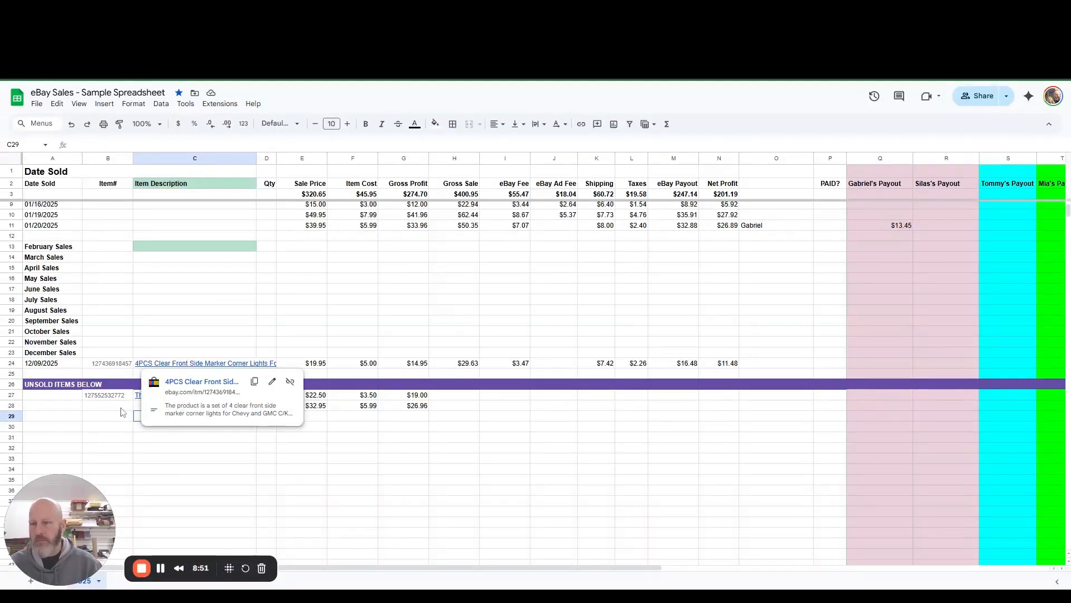
left_click(137, 406)
key("ctrl+v")
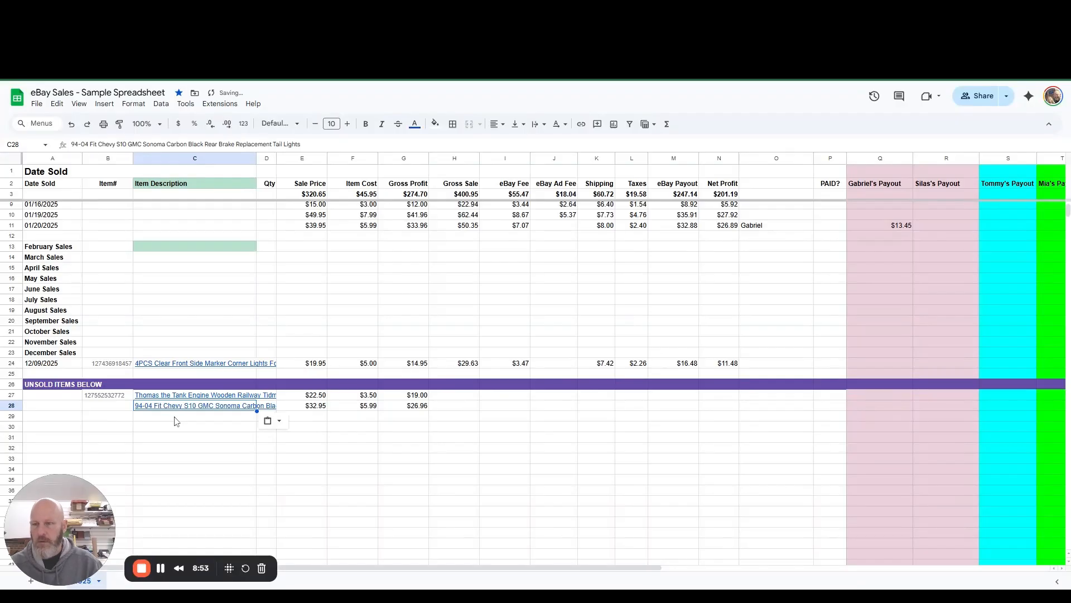
Set the tail lights' Sale Price to 39.95, as in the eBay orders, and the Item Cost to 7.99 in row 28.
key("Tab")
key("Tab")
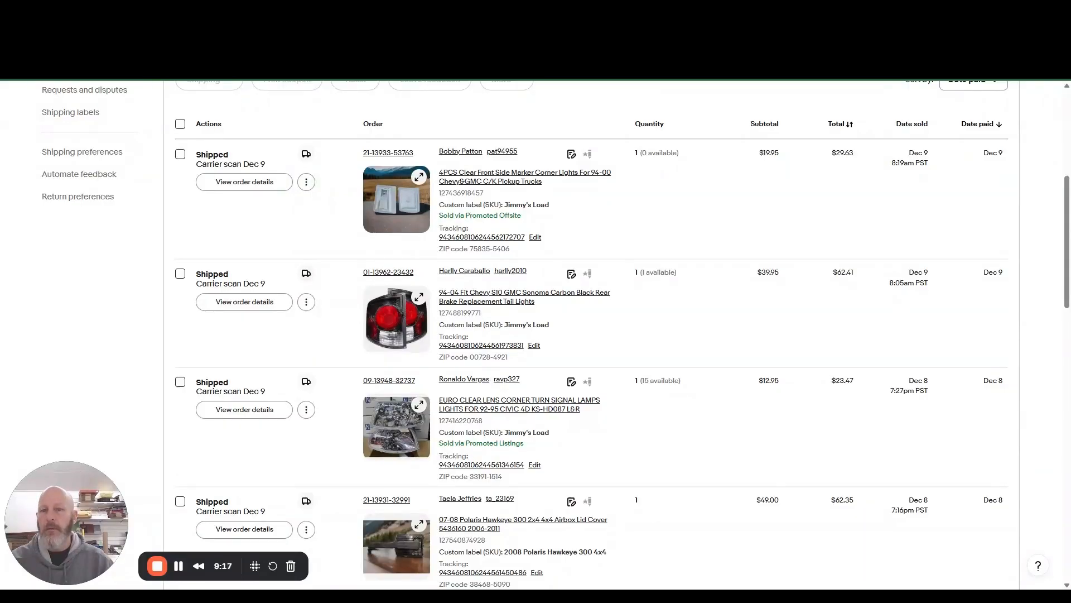
key("alt+Tab")
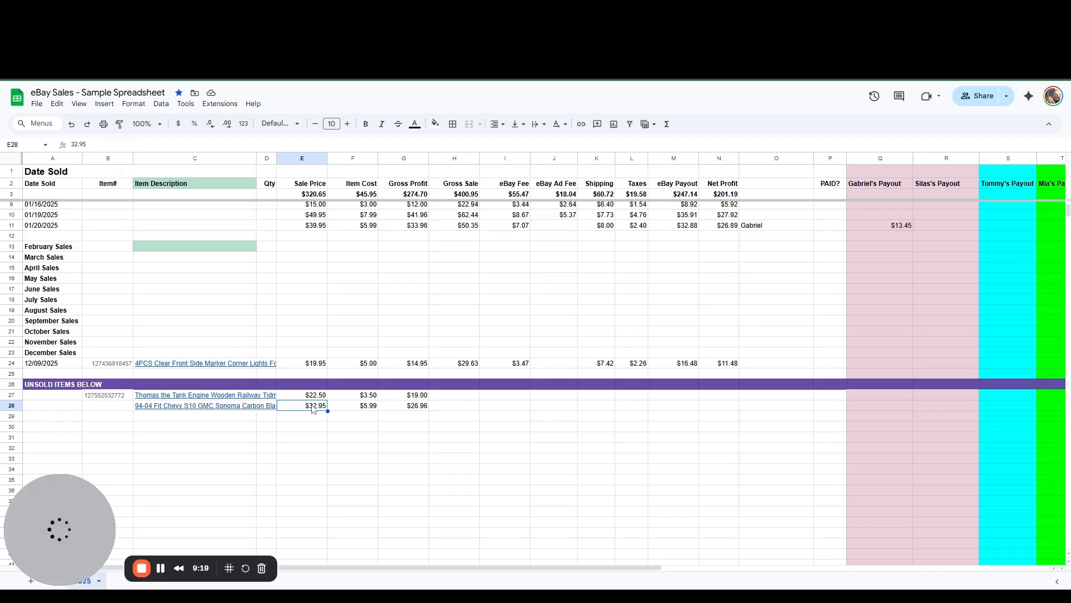
type("39.95")
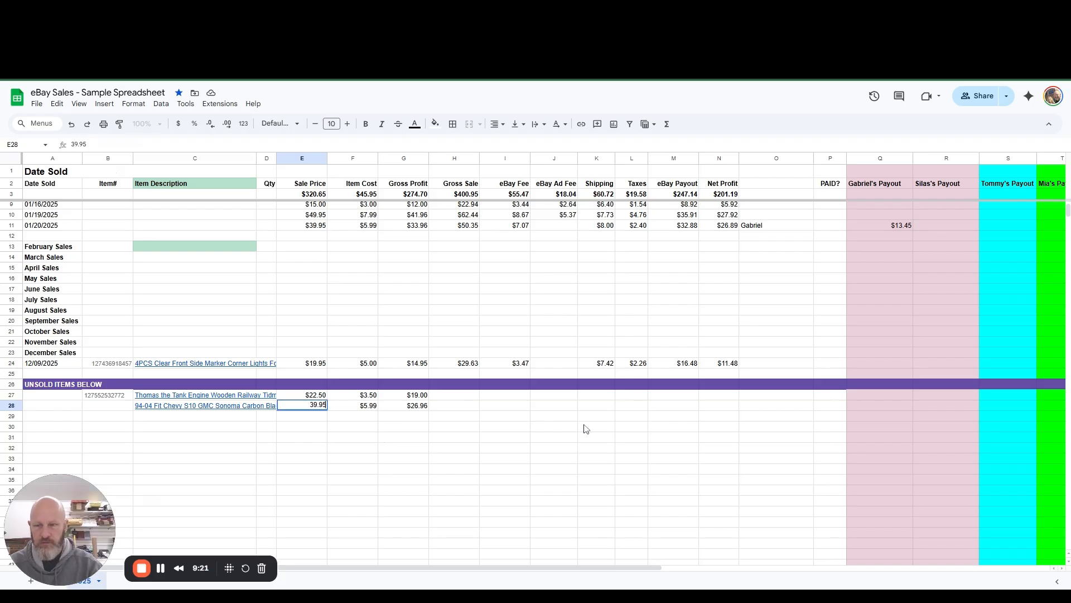
key("Tab")
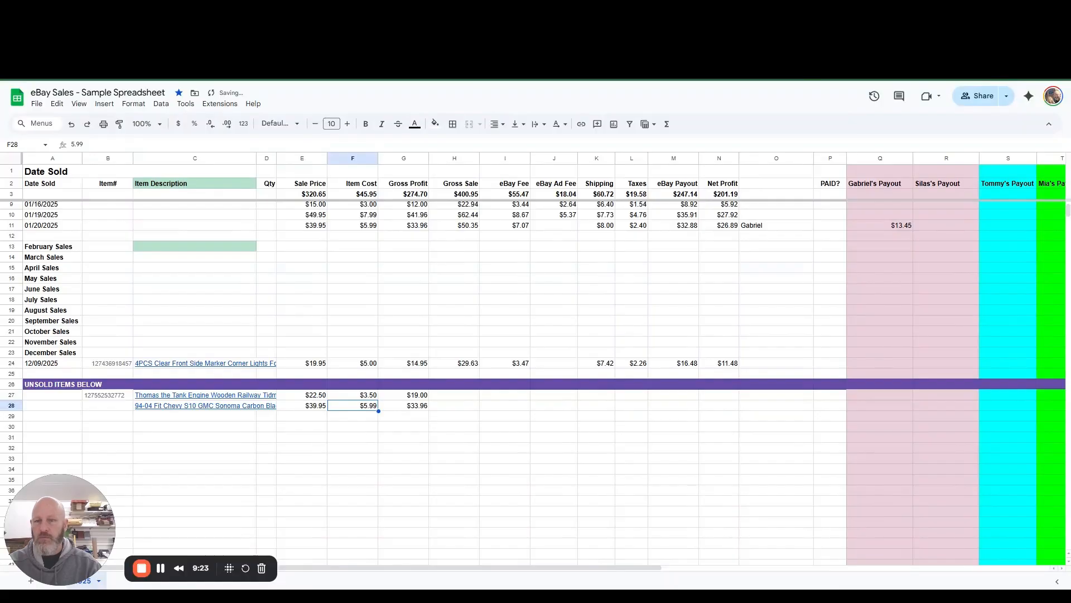
type("7.9")
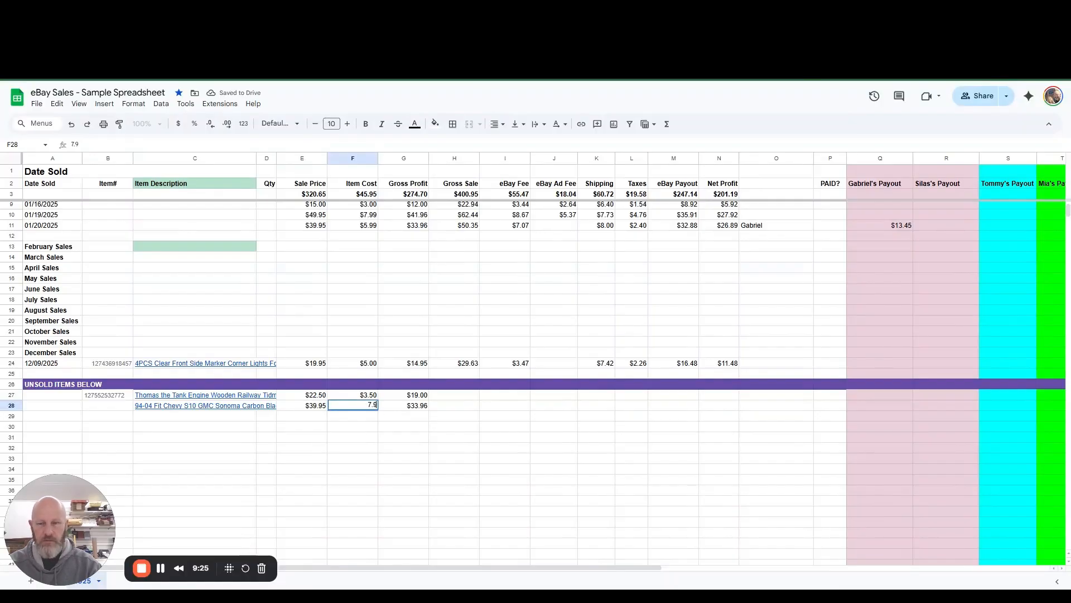
type("9")
key("Tab")
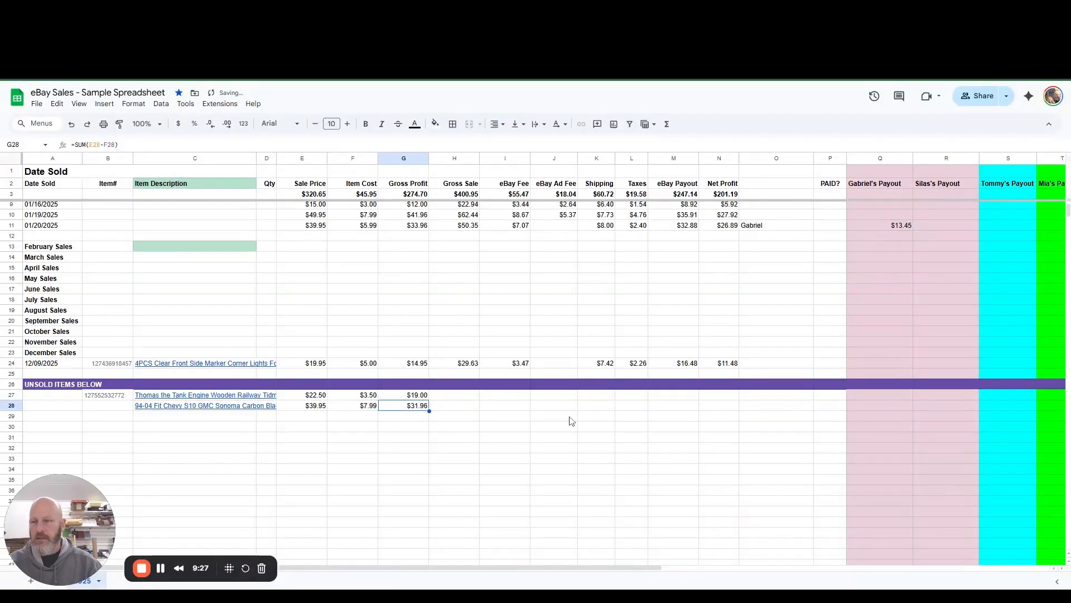
left_click(113, 406)
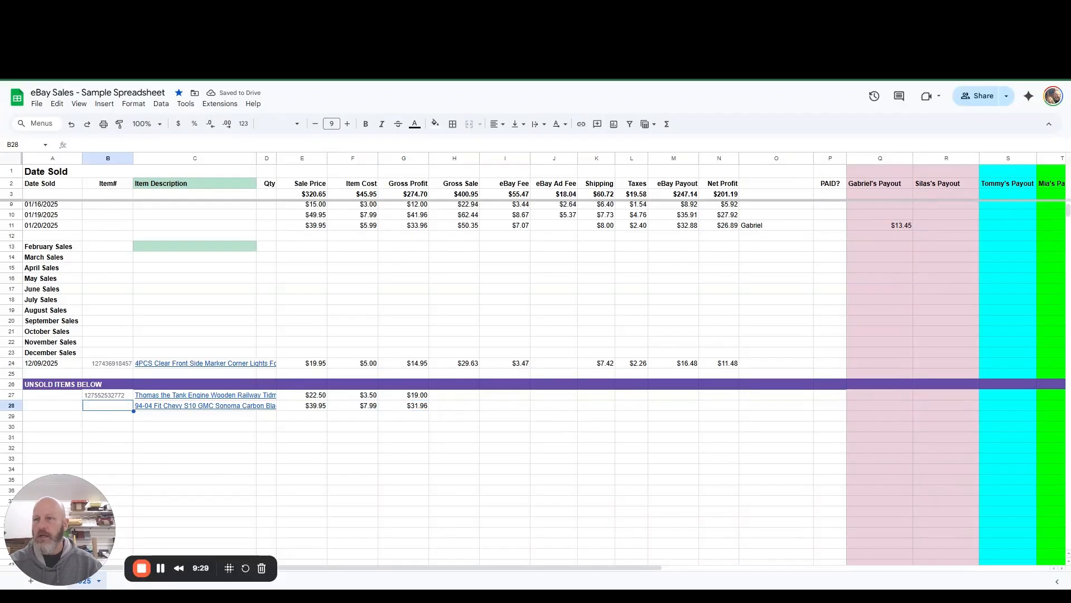
key("ctrl+Tab")
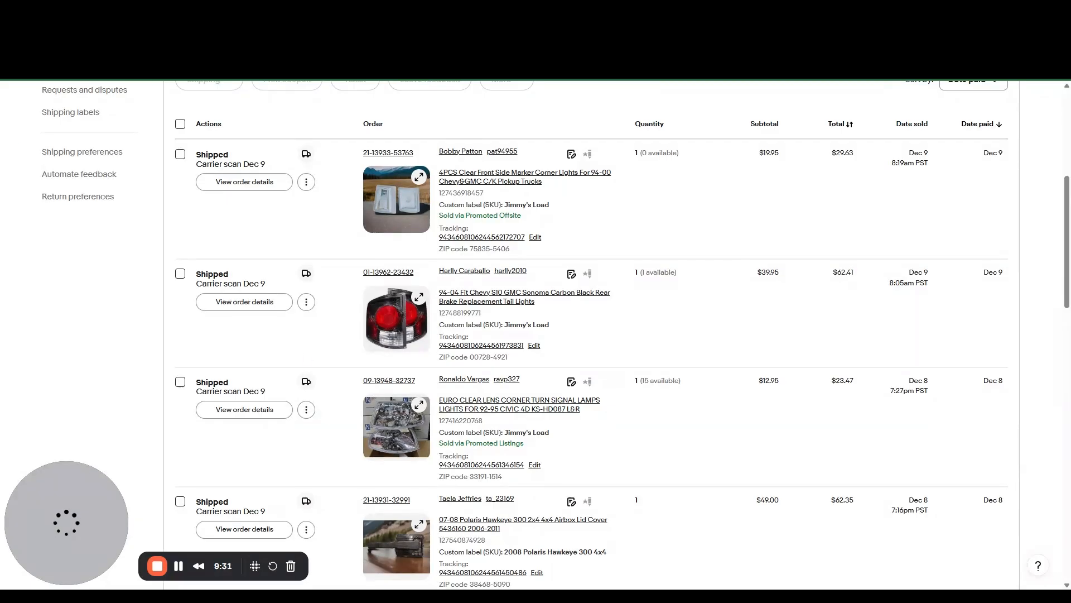
double_click(460, 313)
key("ctrl+shift+Tab")
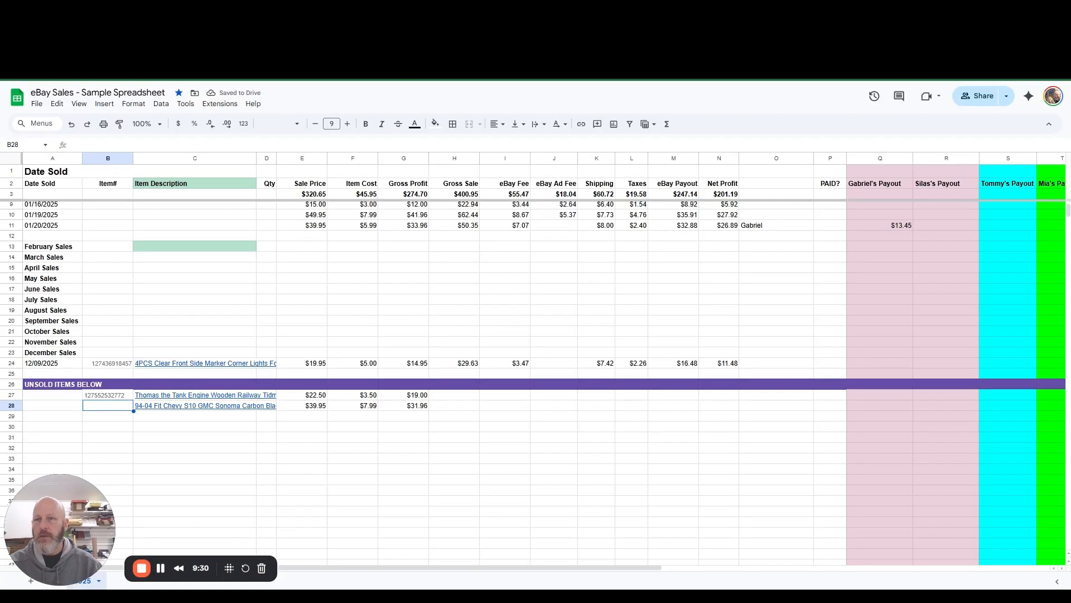
key("ctrl+v")
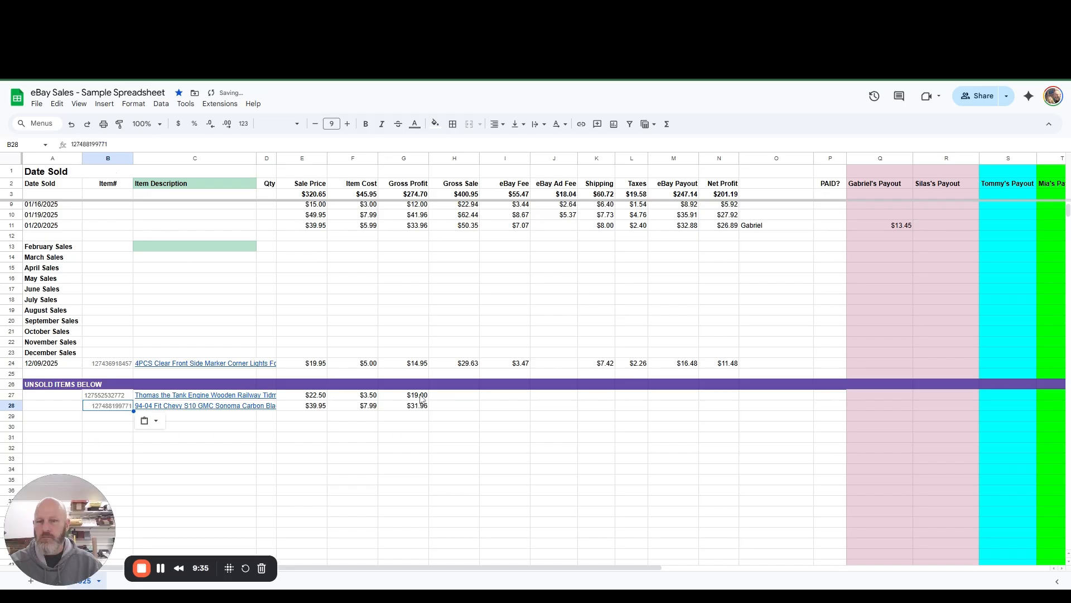
Move the tail lights row 28 out of the unsold items to directly below the corner lights row under December Sales.
left_click(446, 408)
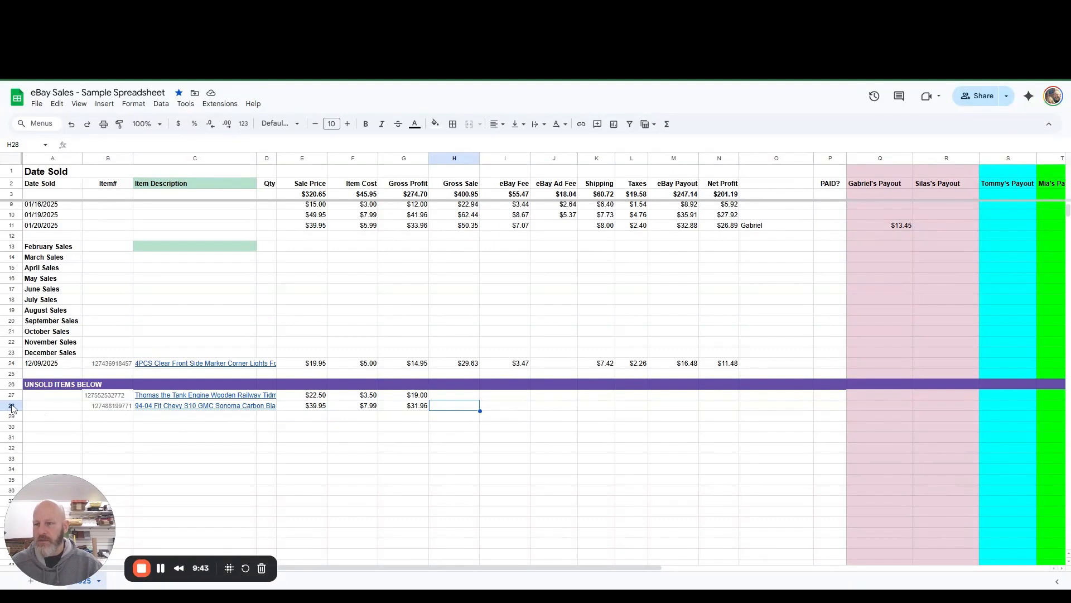
left_click(11, 405)
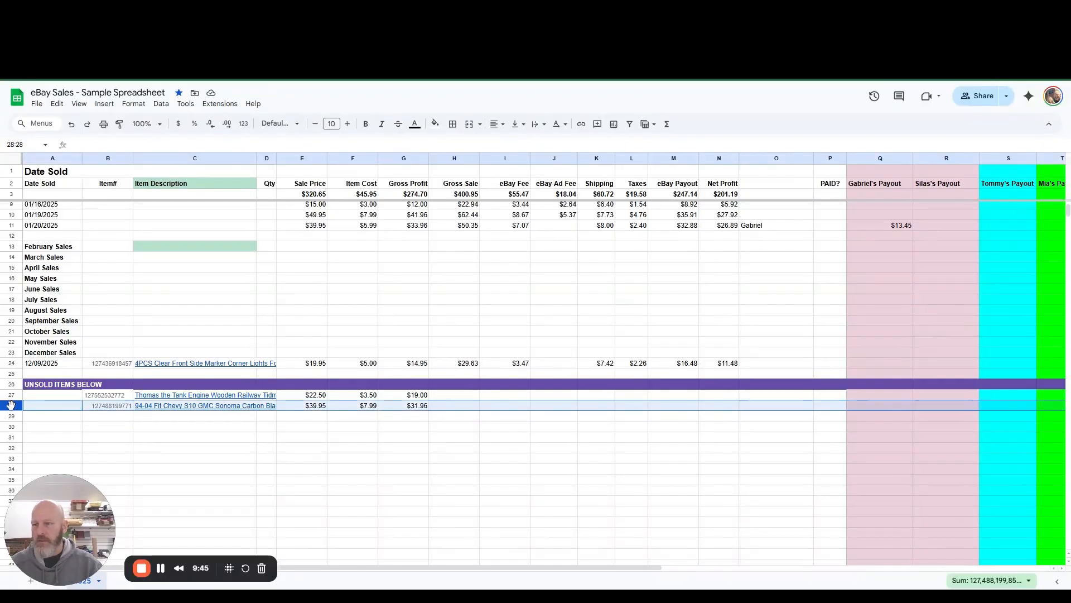
left_click_drag(11, 405, 2, 378)
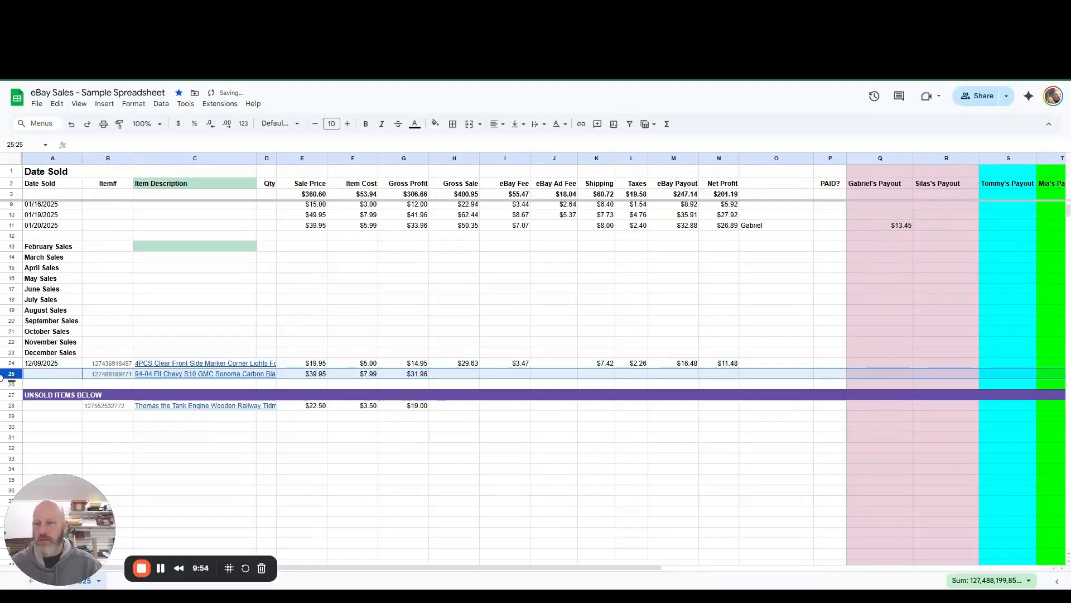
Check the tail lights' sold date in the eBay orders and copy the date 12/09/2025 from A24 into A25.
left_click(47, 379)
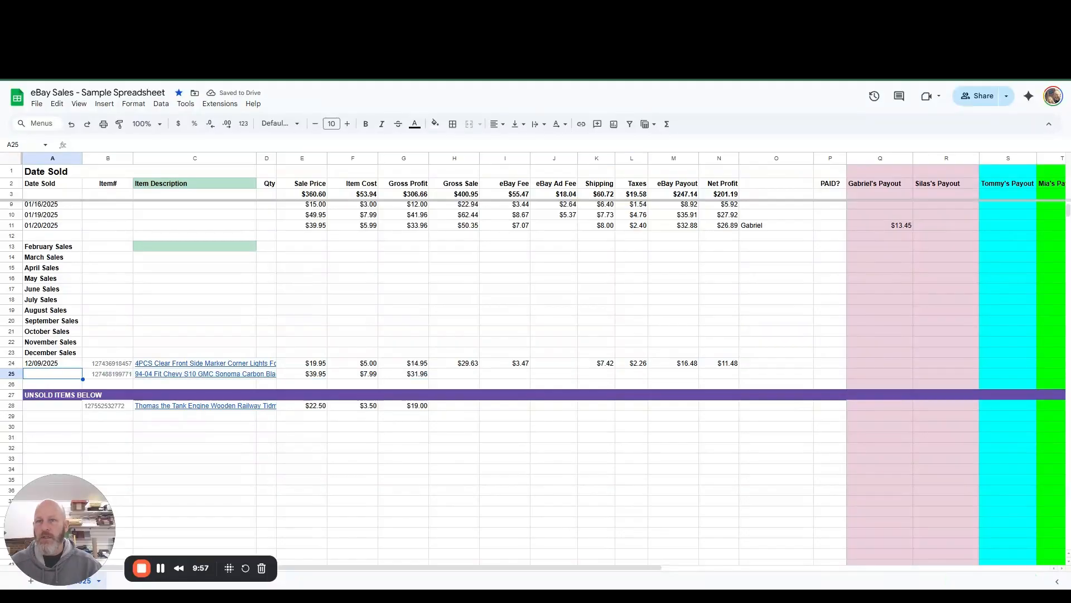
key("ctrl+Tab")
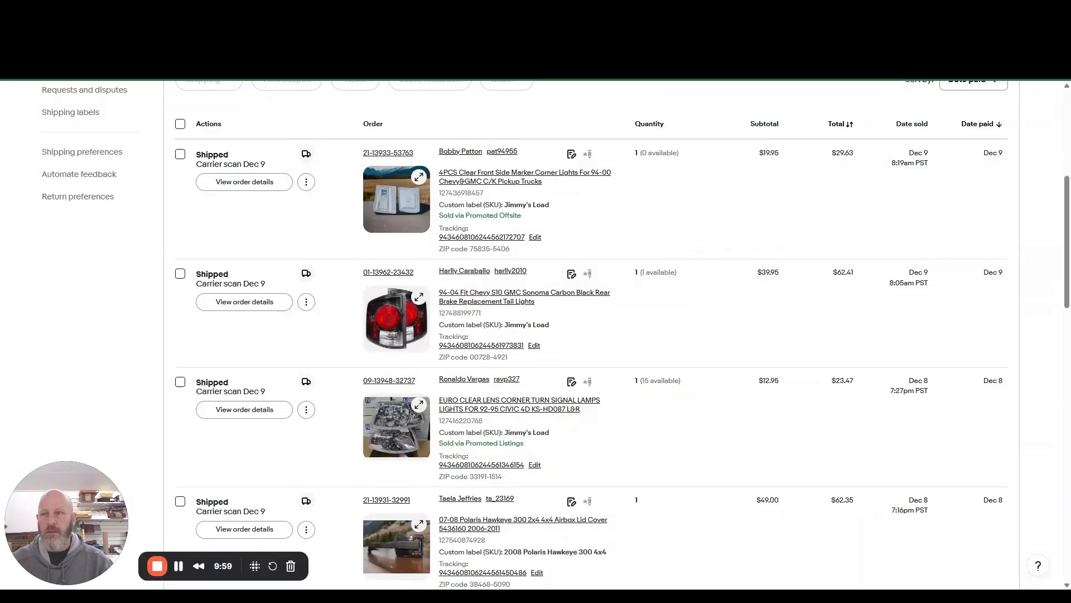
key("ctrl+shift+Tab")
type("12")
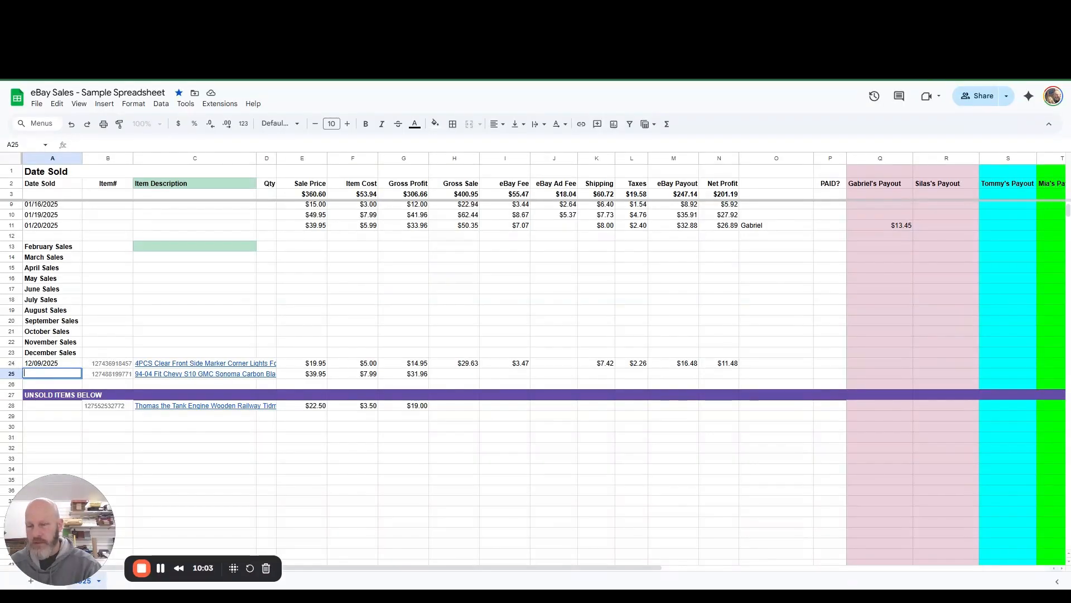
key("Escape")
key("Up")
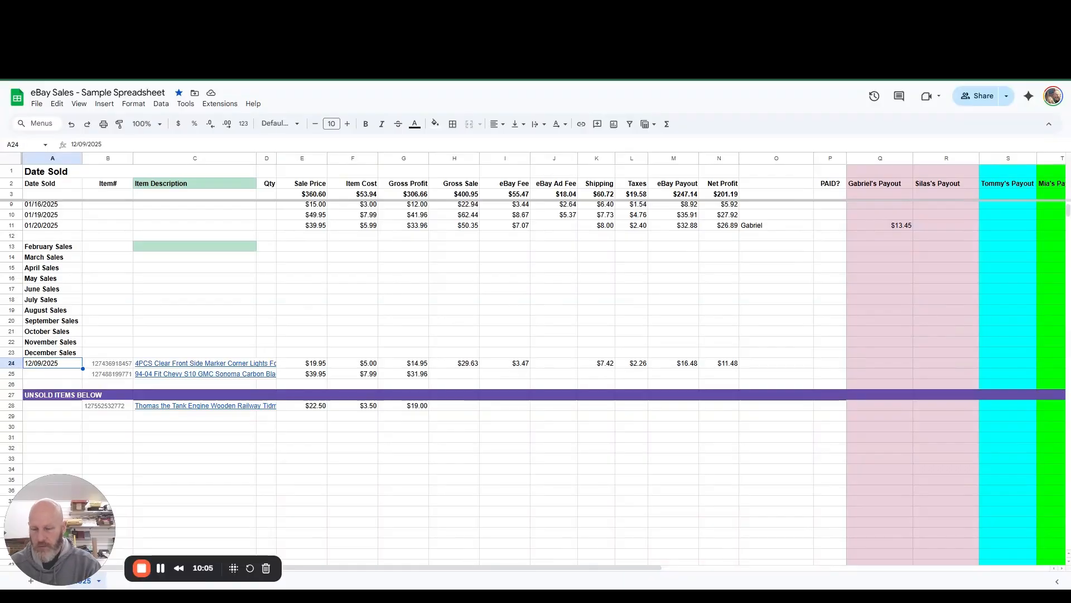
key("ctrl+c")
key("Down")
key("ctrl+v")
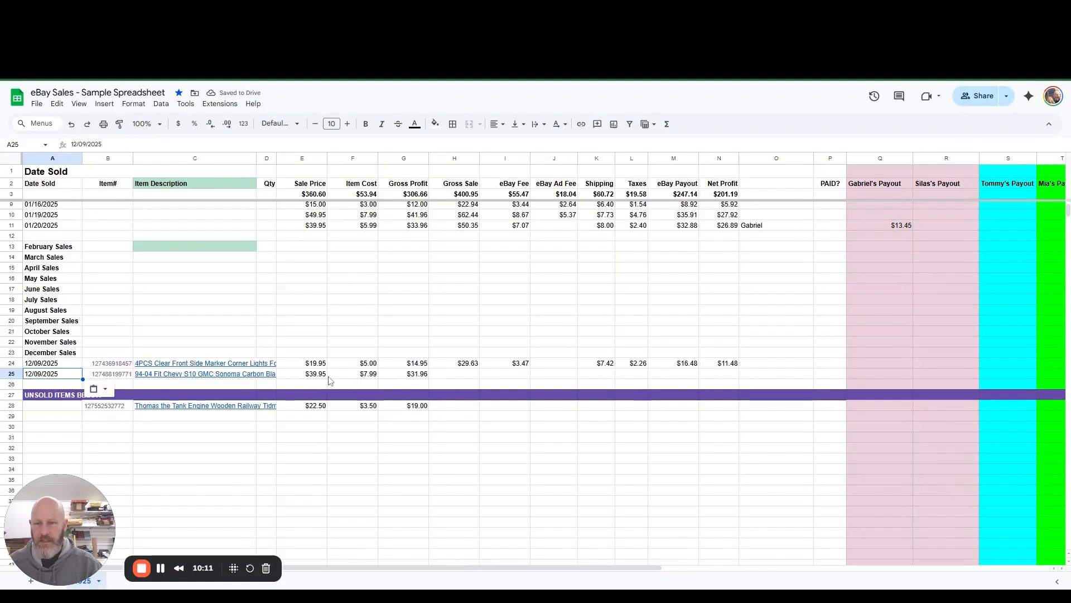
Look up the order total in the tail lights' eBay order details and enter 62.41 as the Gross Sale in H25.
left_click(458, 379)
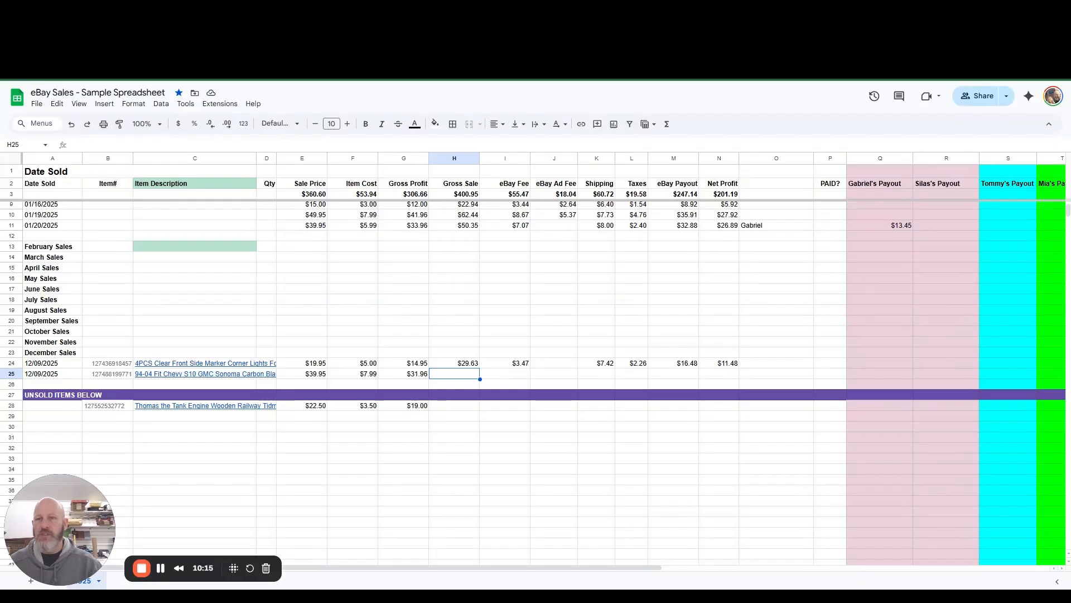
left_click(380, 25)
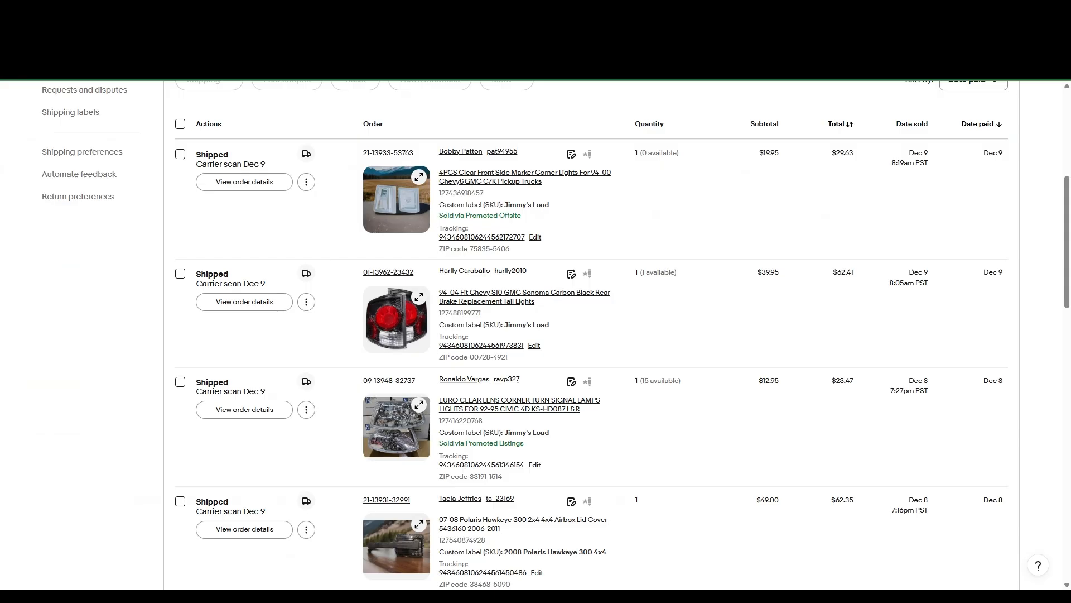
left_click(233, 301)
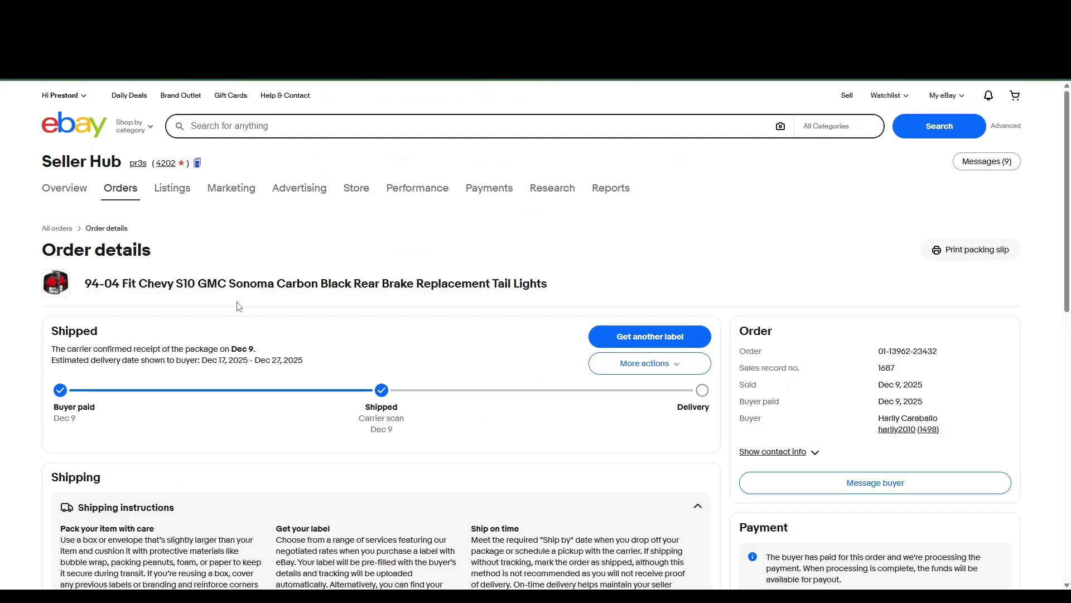
scroll(325, 303, "down", 9)
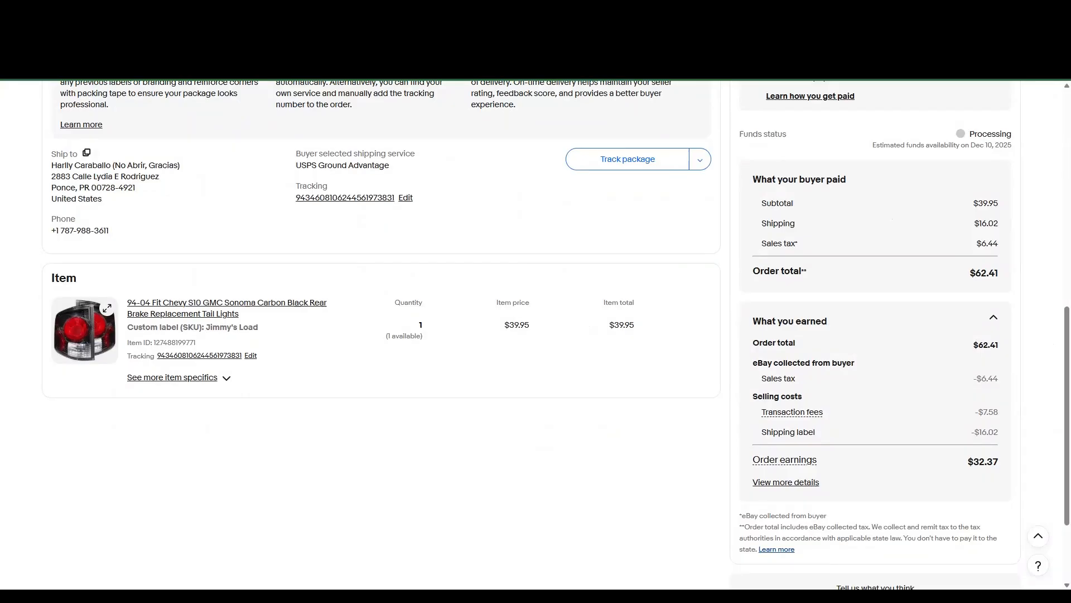
left_click(167, 25)
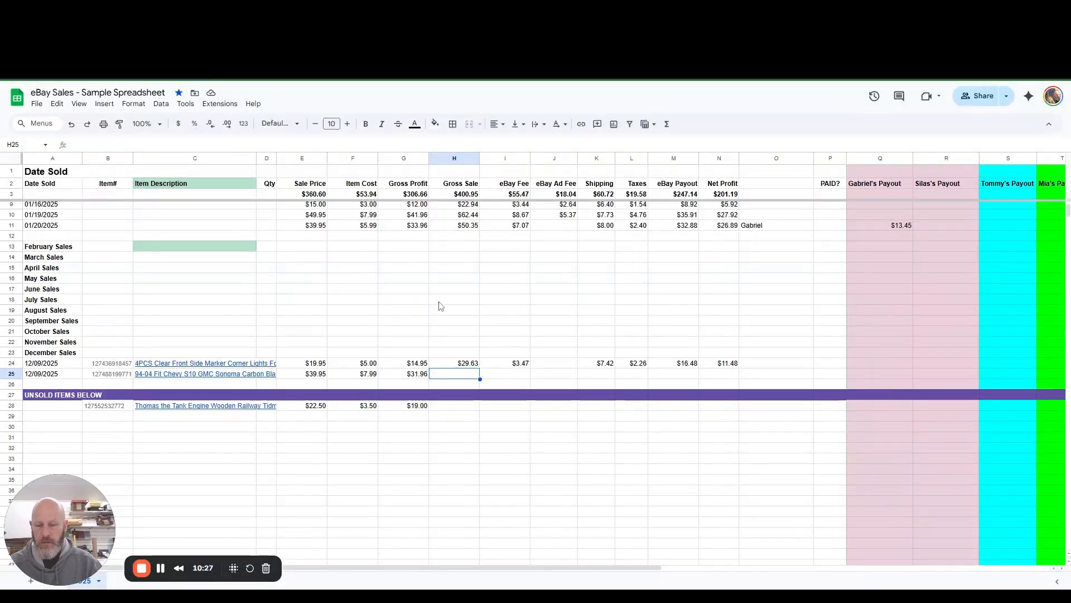
type("62.41")
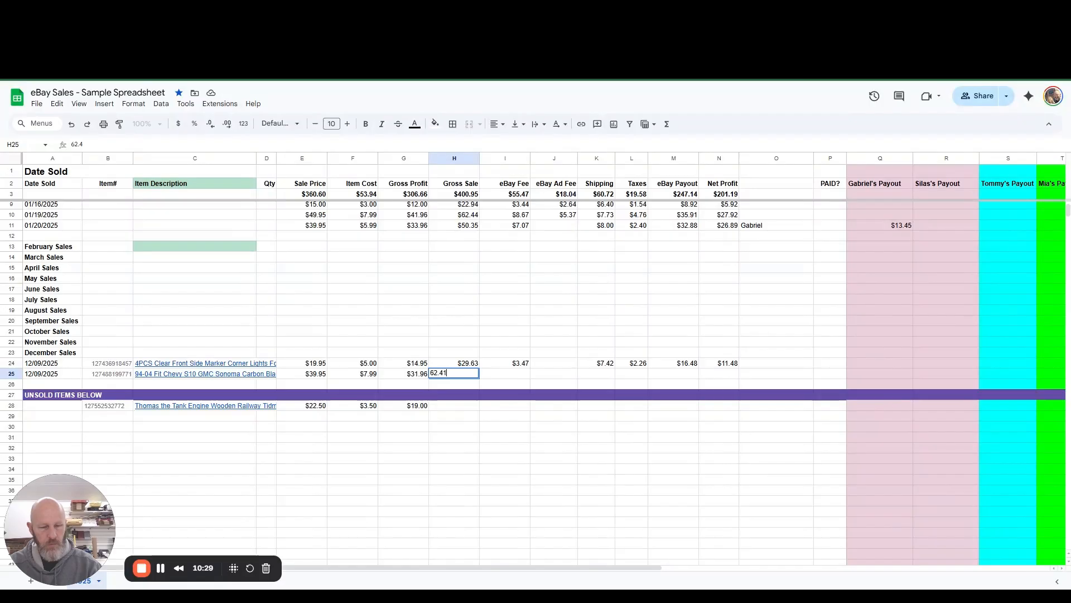
key("Tab")
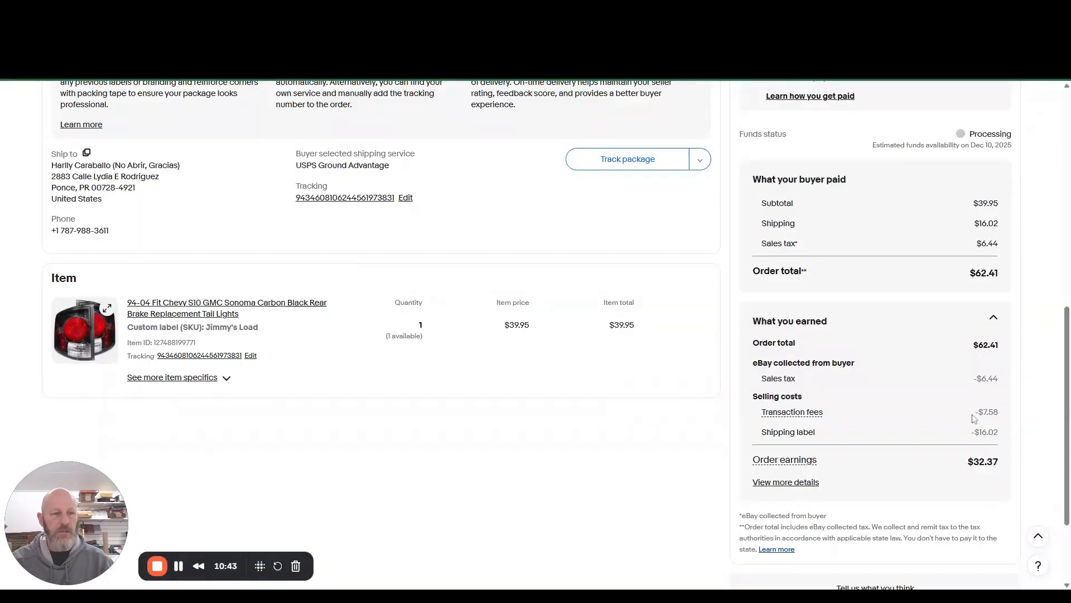
Check the transaction fees in the eBay order and enter 7.58 as the tail lights' eBay Fee in I25.
left_click_drag(974, 413, 1000, 413)
key("ctrl+Tab")
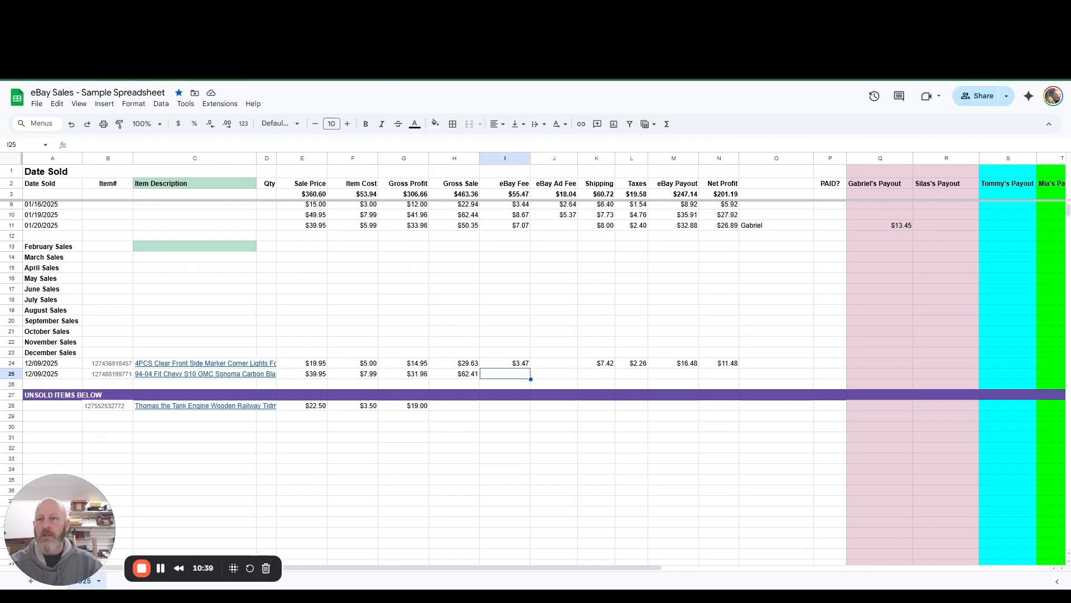
type("7.")
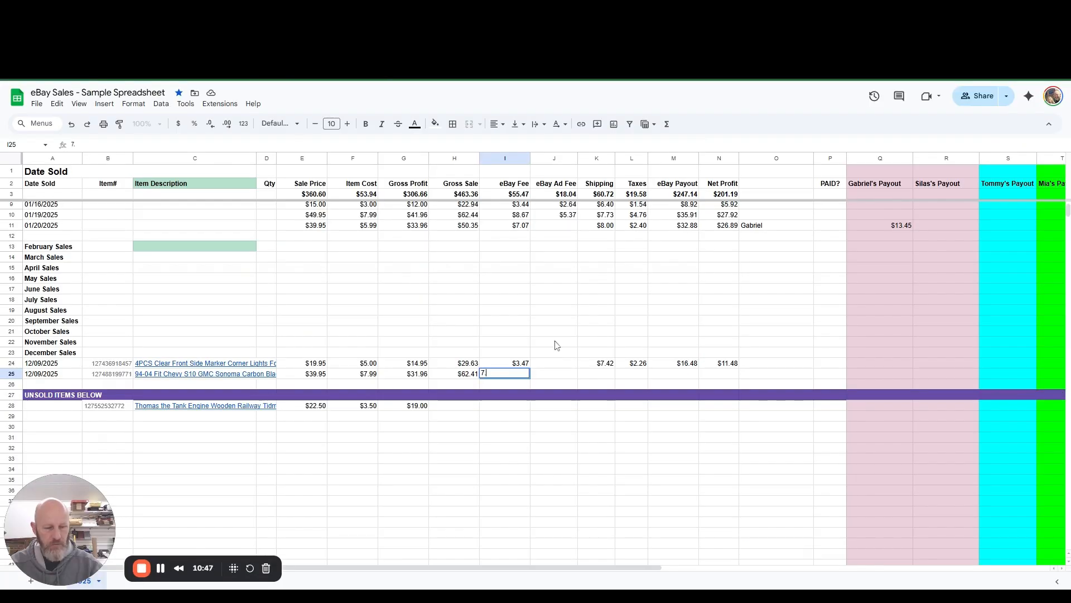
type("58")
key("Tab")
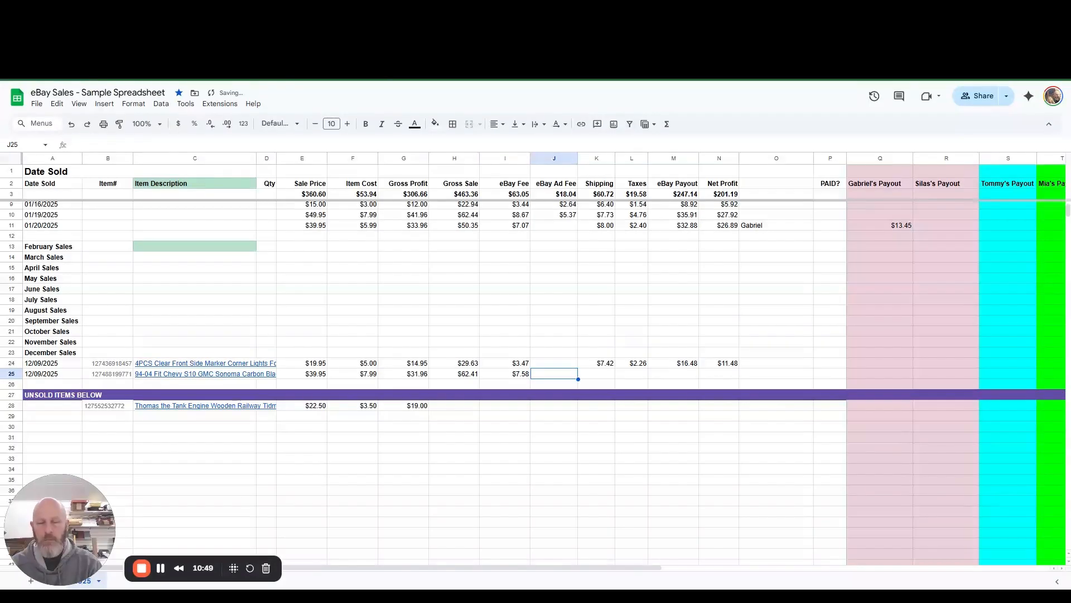
Check the shipping label cost in the eBay order, and enter 16.02 as Shipping in K25 and 6.44 as Taxes in L25.
key("Tab")
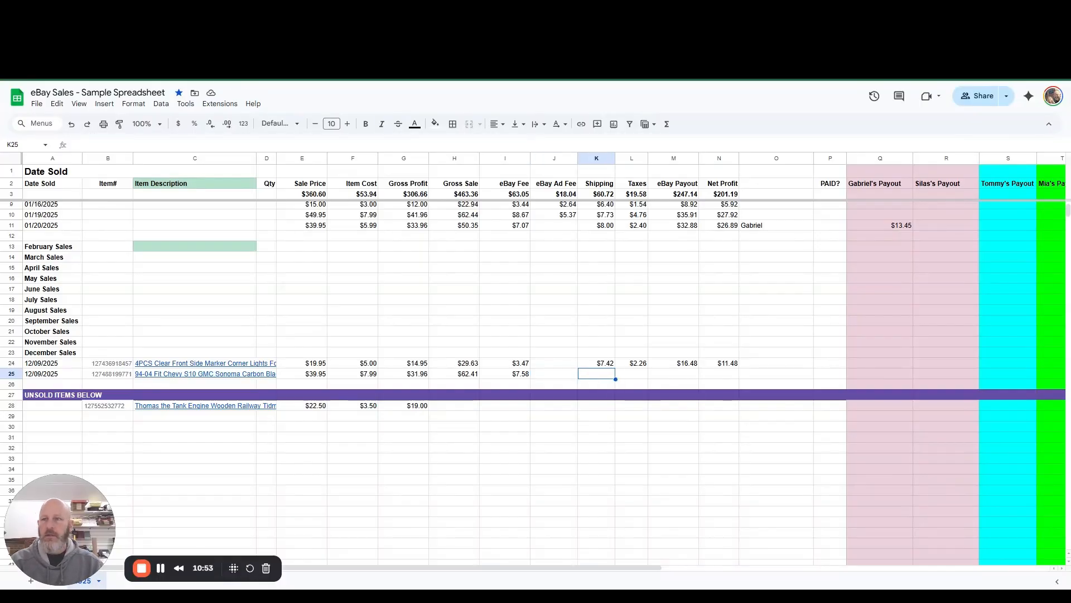
key("ctrl+Tab")
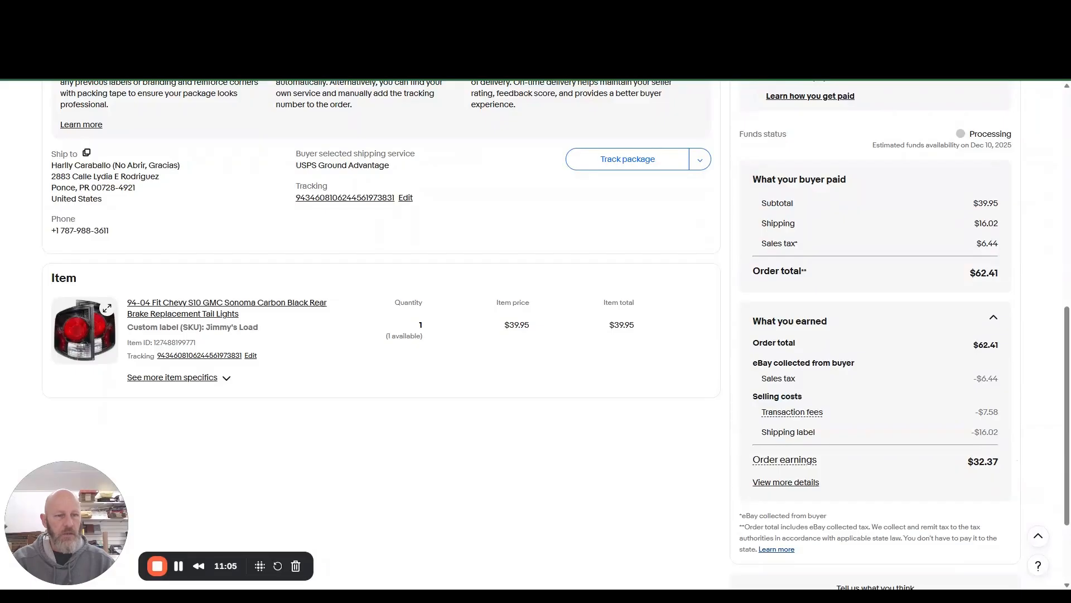
left_click_drag(933, 427, 1008, 435)
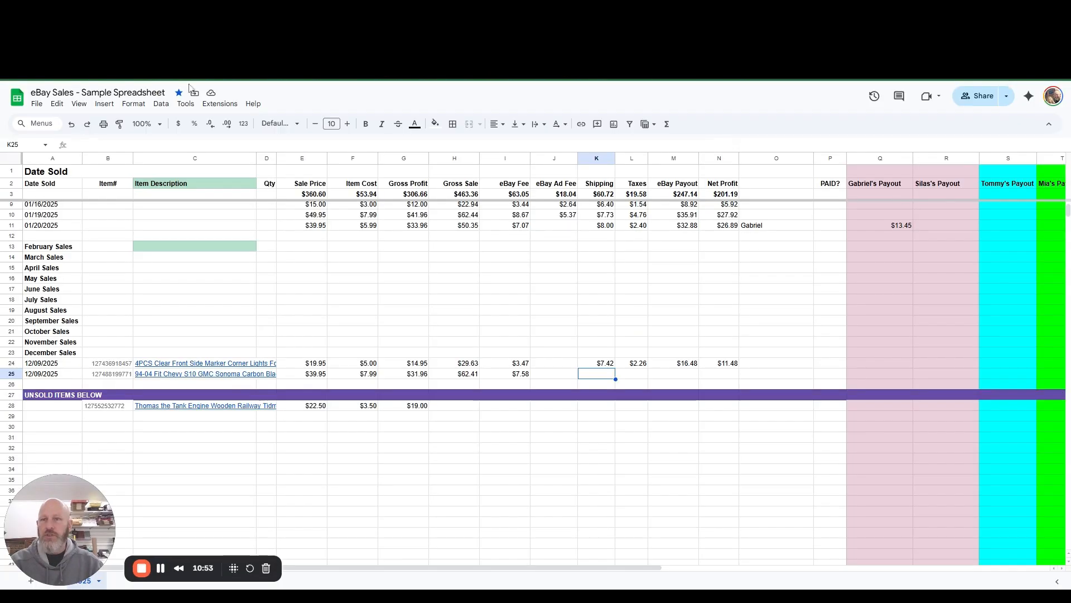
type("16")
type(".02")
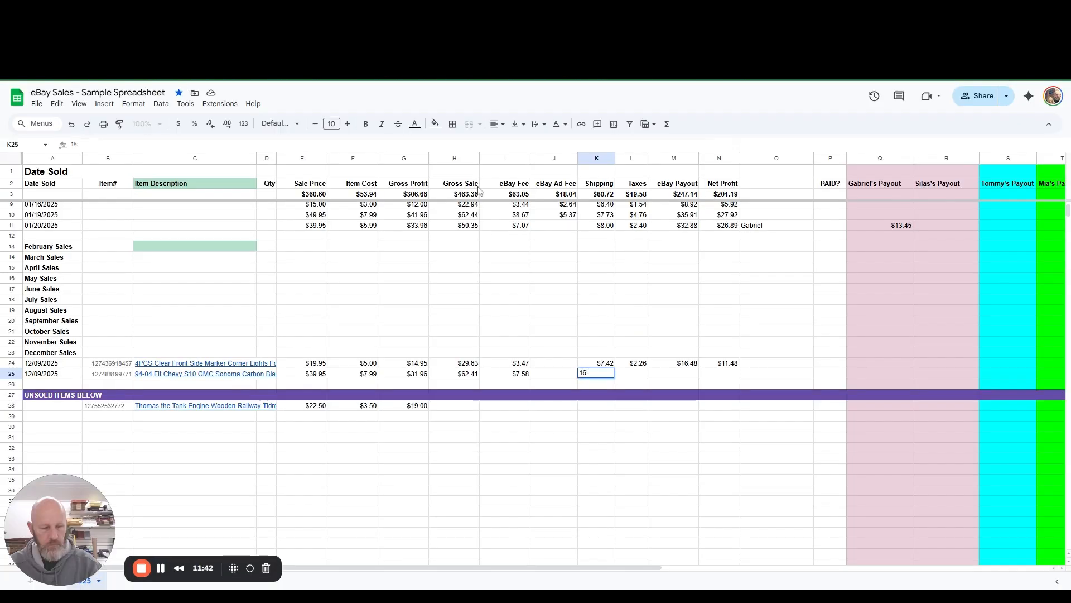
key("Tab")
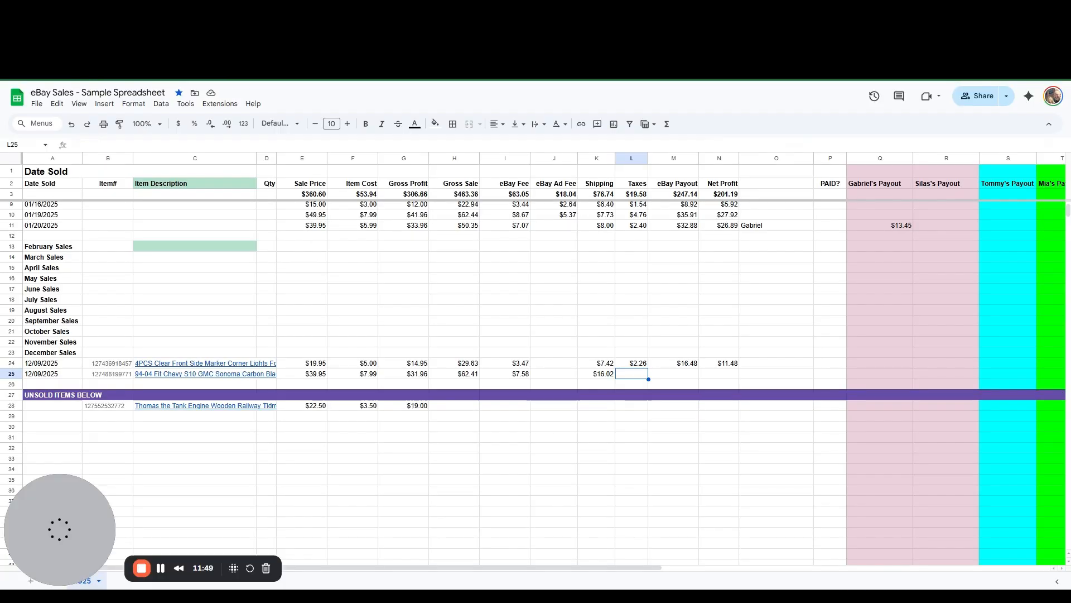
type("6.44")
key("Tab")
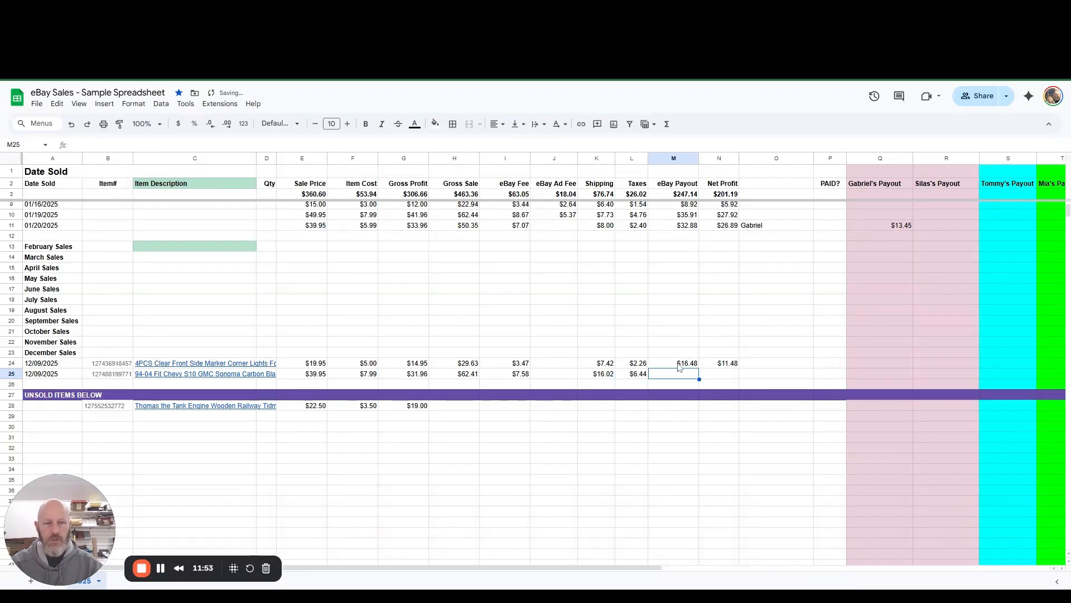
Copy the eBay Payout and Net Profit formulas from M24:N24 into M25:N25 for the tail lights.
left_click_drag(680, 366, 710, 368)
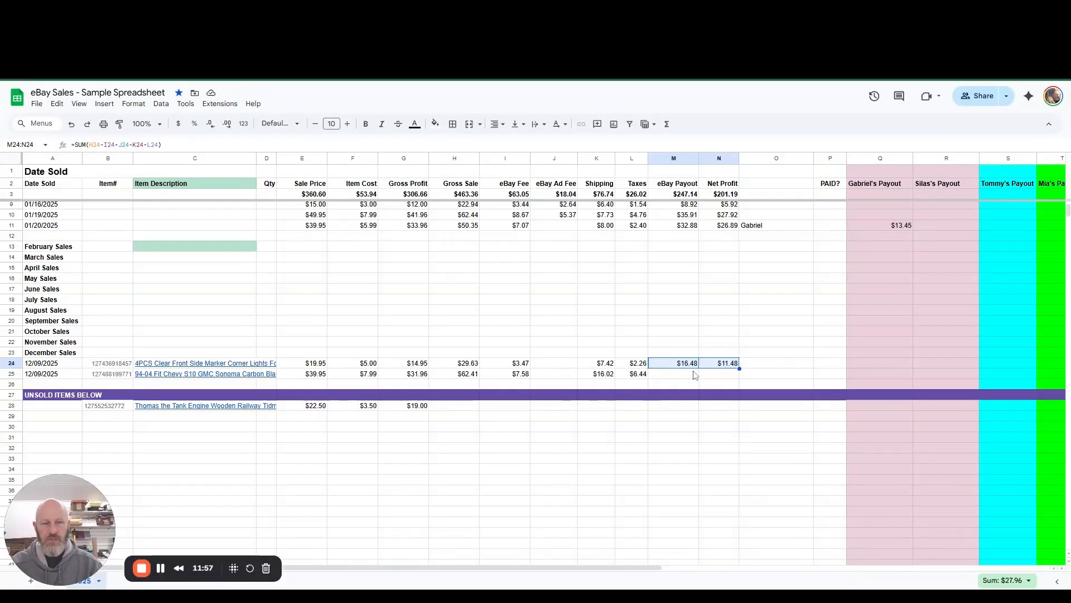
key("ctrl+c")
left_click(674, 380)
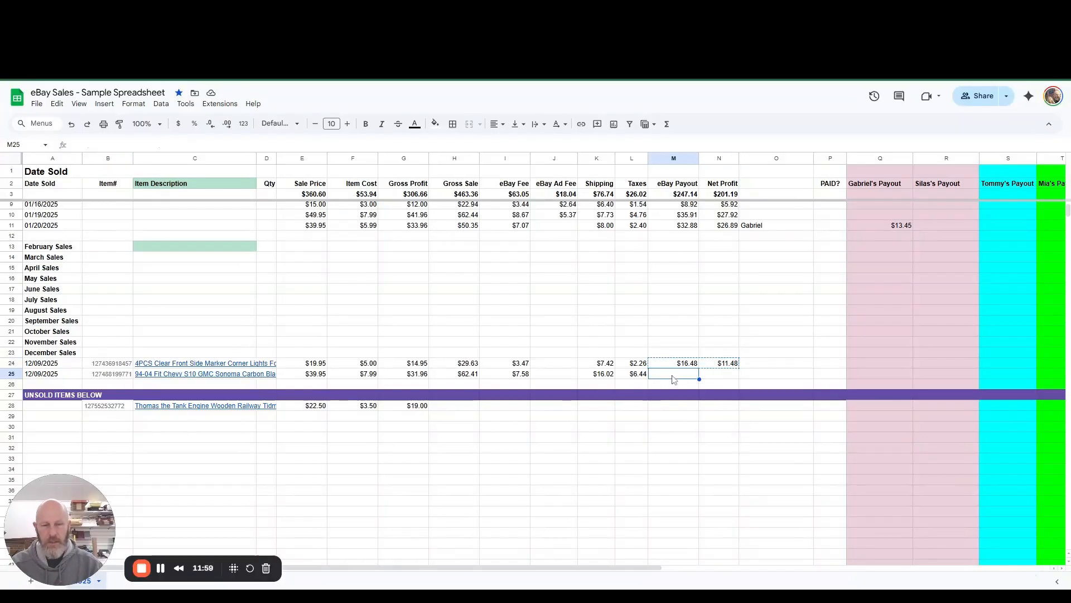
key("ctrl+v")
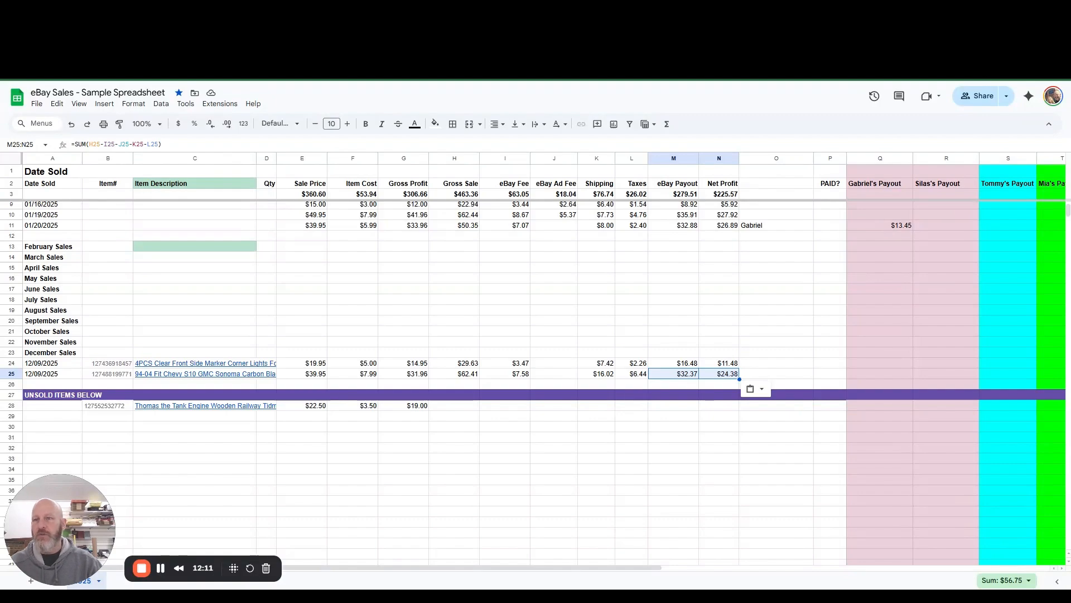
Compare the order earnings in the tail lights' eBay order with the payout in M25, and check the Net Profit formula in N25.
key("ctrl+Tab")
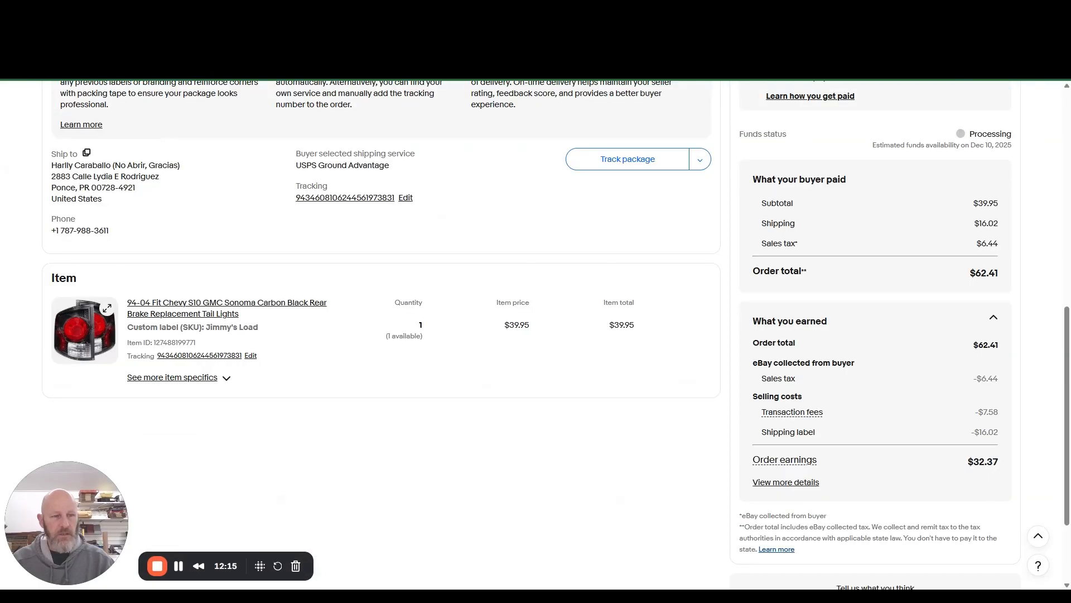
left_click_drag(973, 462, 1003, 462)
left_click(935, 467)
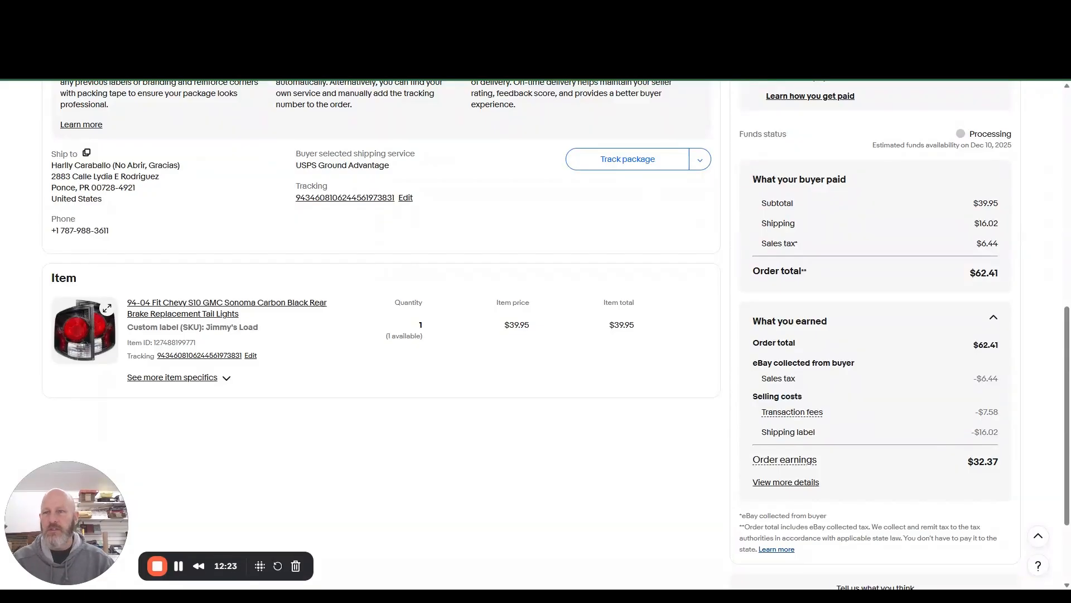
key("alt+Tab")
left_click(678, 375)
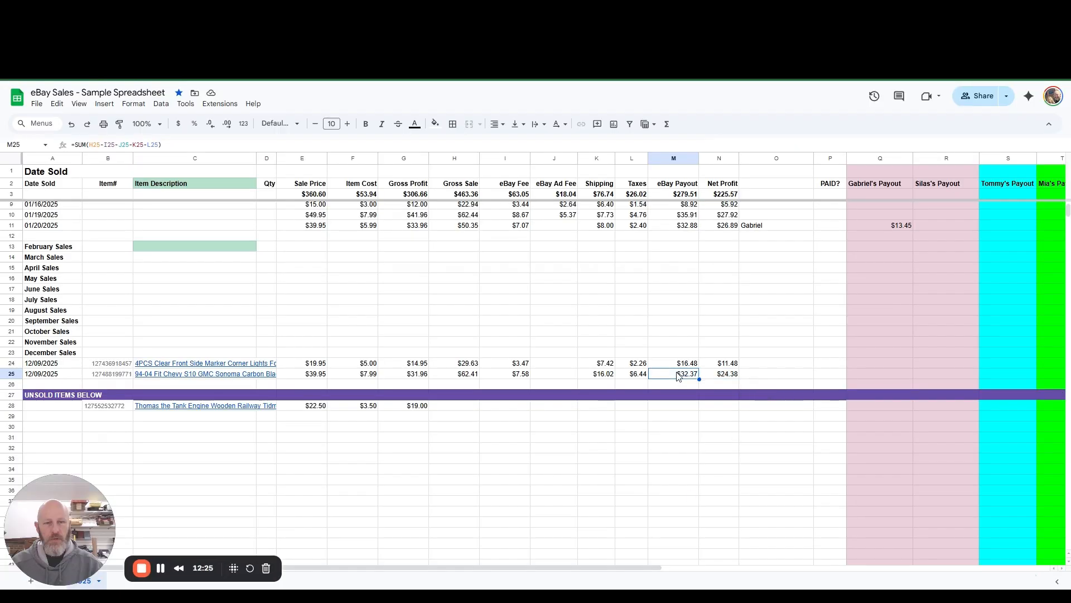
left_click(728, 378)
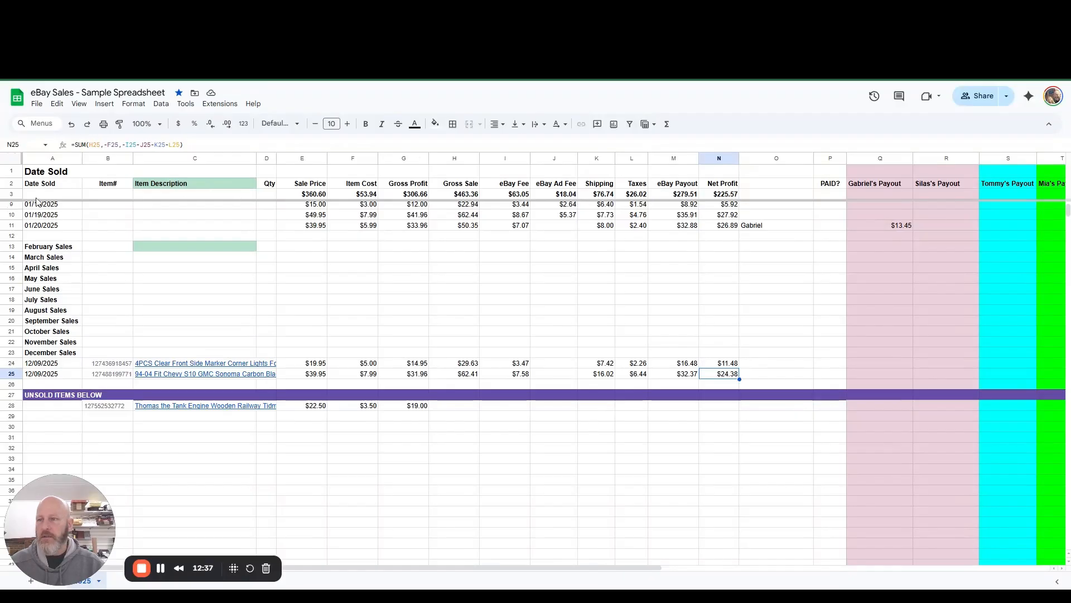
Review the column totals in row 3, the Net Profit total formula in N3, and the Sale Price cells of the unsold items.
left_click(11, 194)
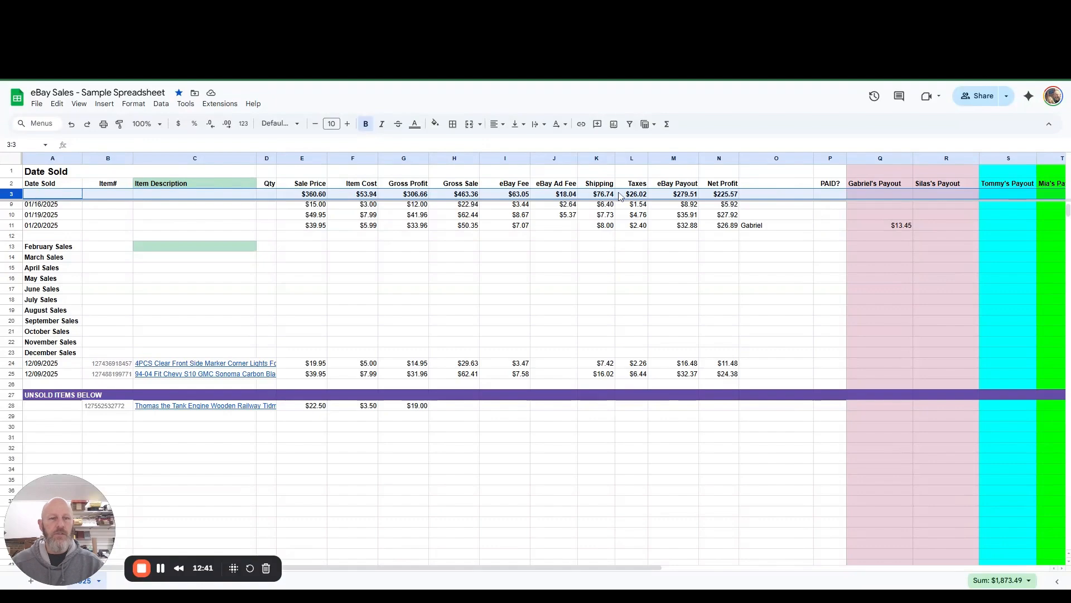
scroll(617, 310, "down", 3)
scroll(617, 312, "up", 5)
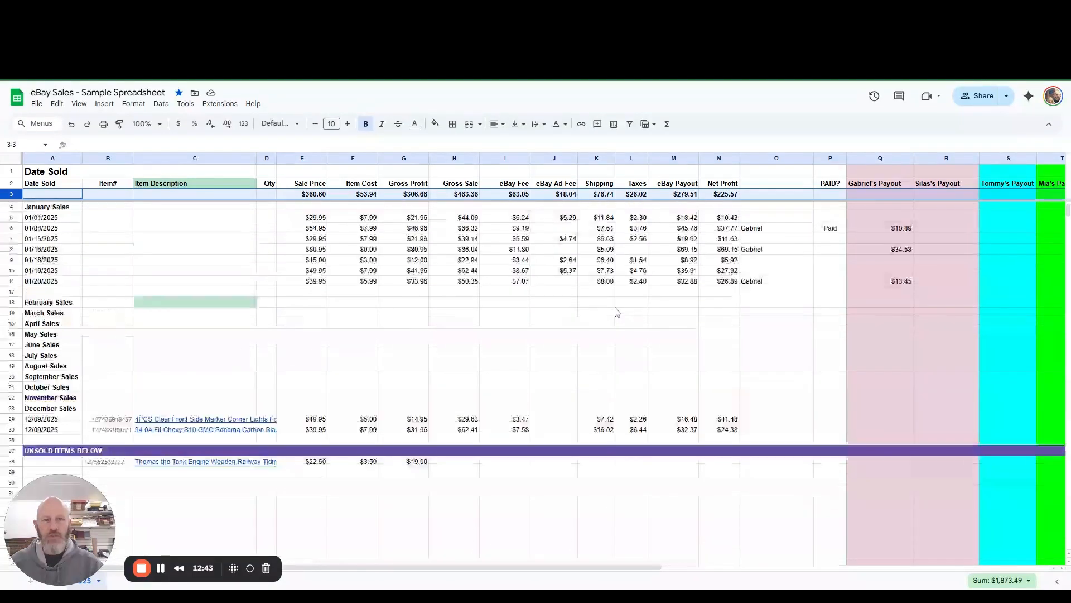
scroll(616, 312, "down", 1)
scroll(616, 311, "up", 1)
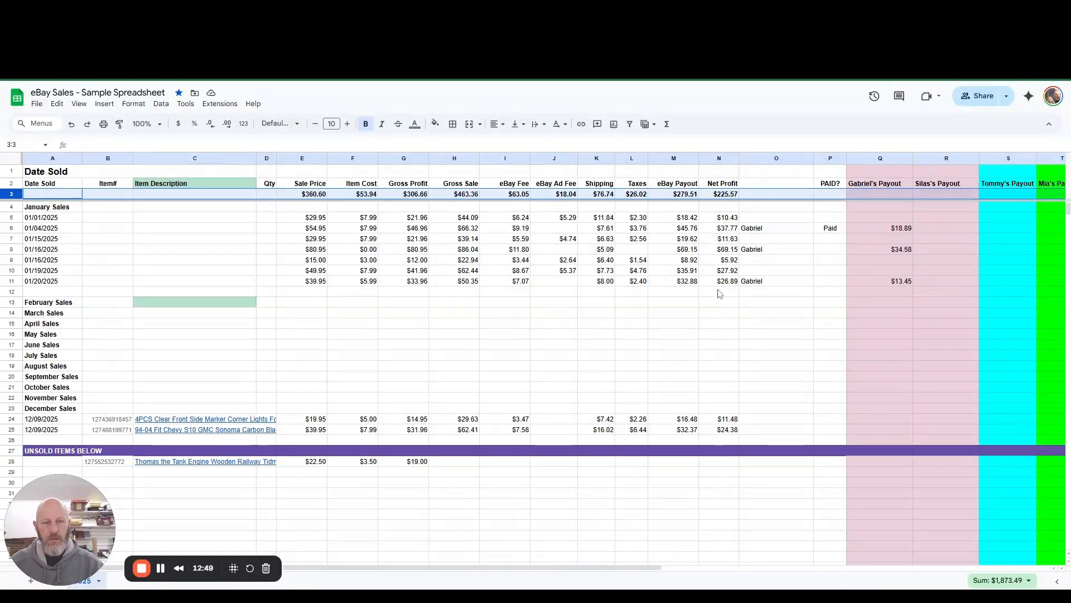
left_click(722, 196)
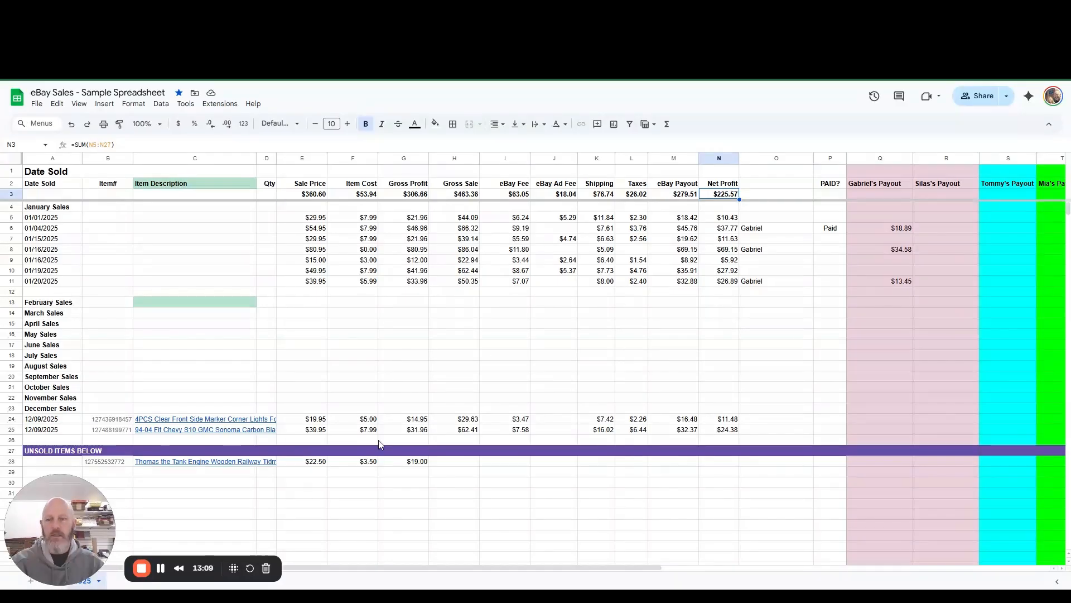
left_click_drag(316, 463, 324, 531)
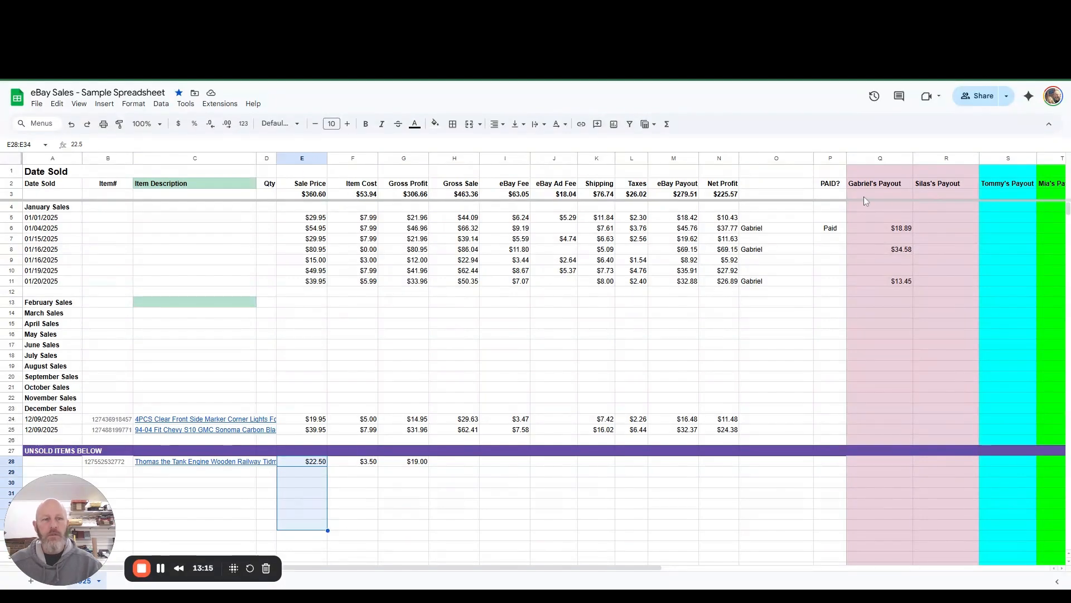
Examine the payout tracking columns O to V and compare the payout formula in Q6 with the Net Profit in N6.
left_click(756, 261)
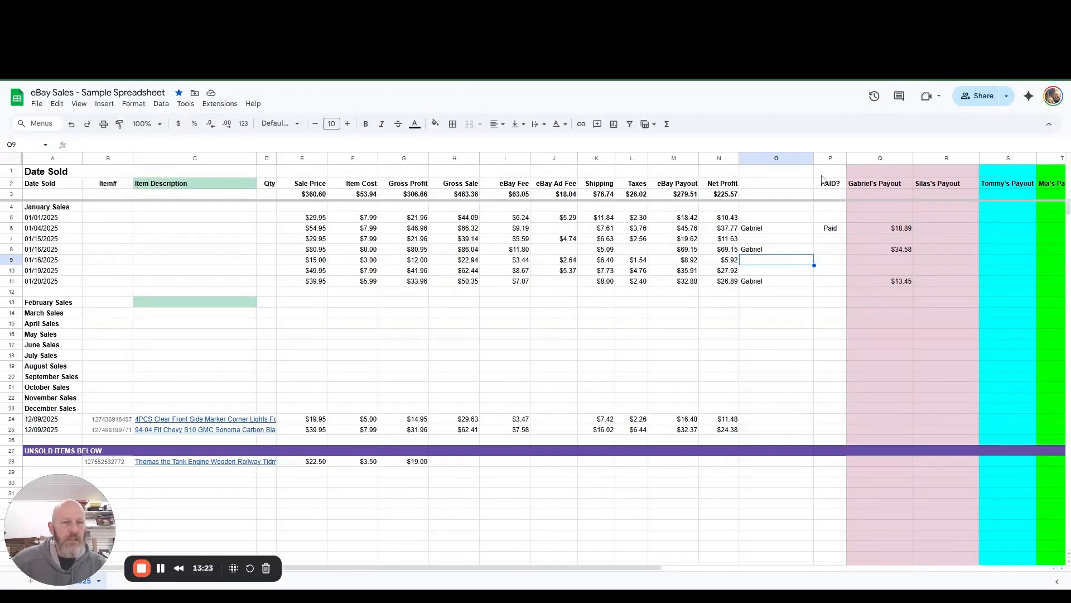
left_click_drag(806, 187, 1063, 347)
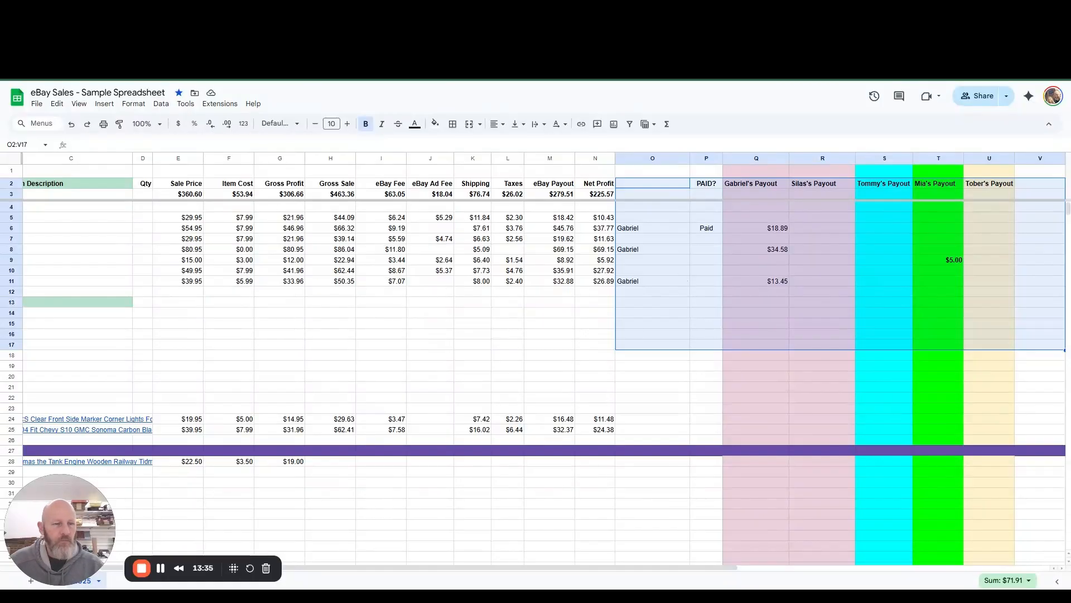
left_click(647, 228)
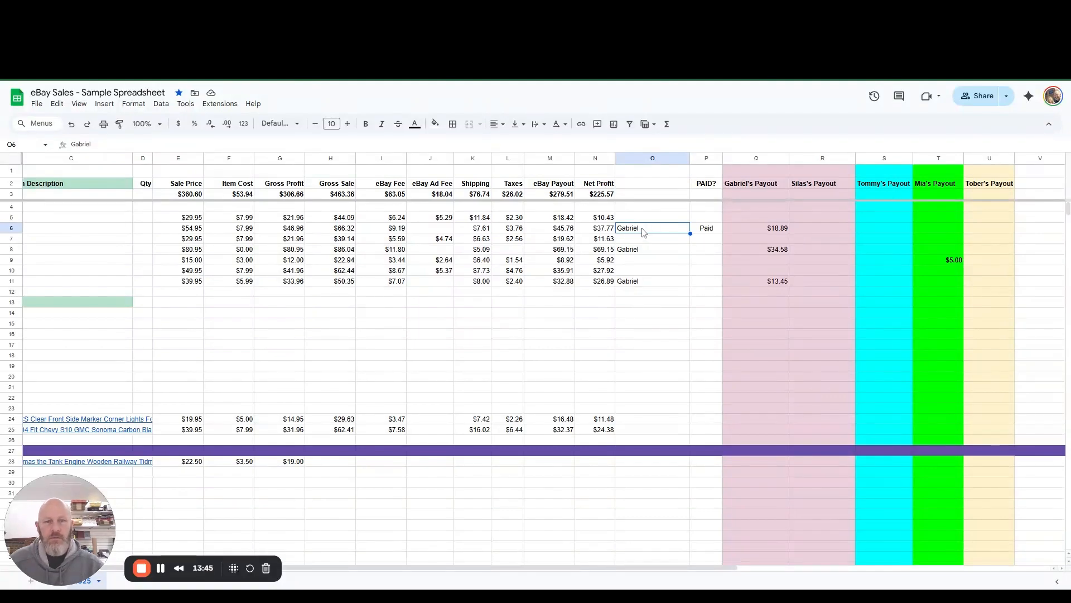
left_click_drag(643, 230, 712, 232)
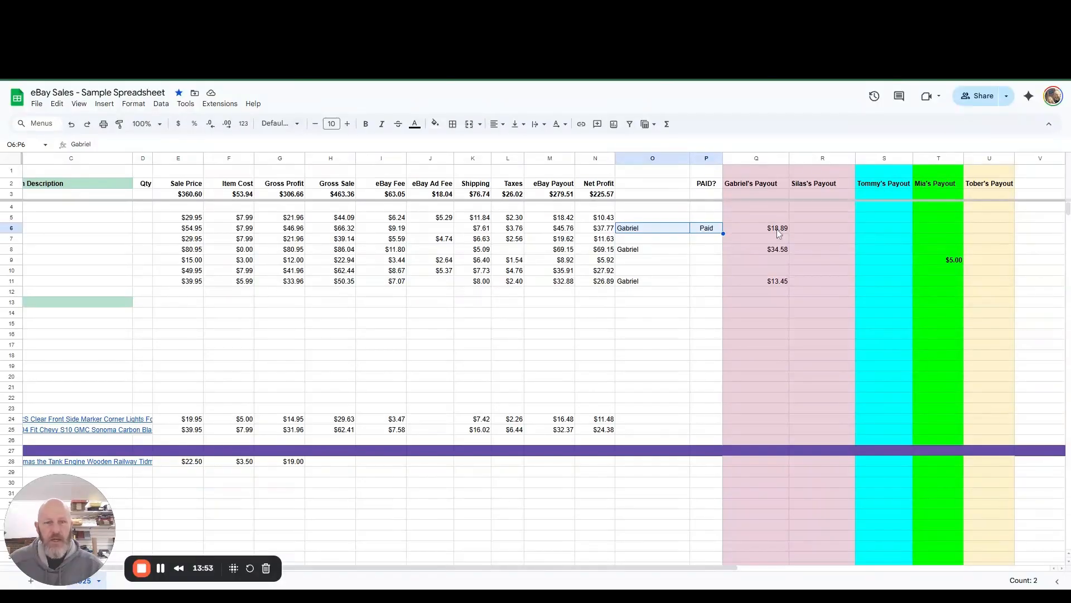
left_click(779, 231)
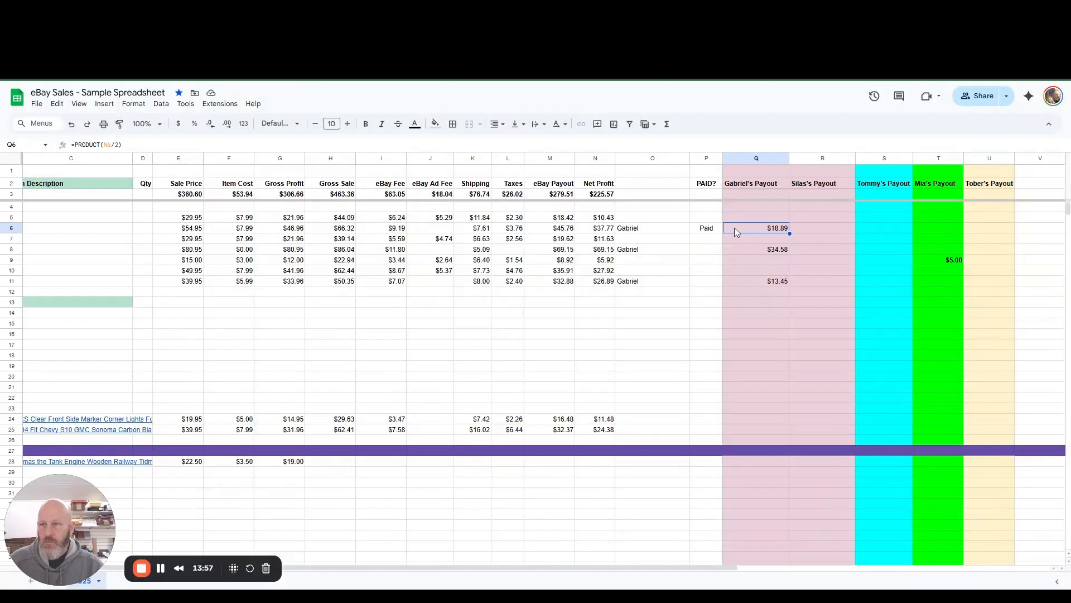
left_click(602, 231)
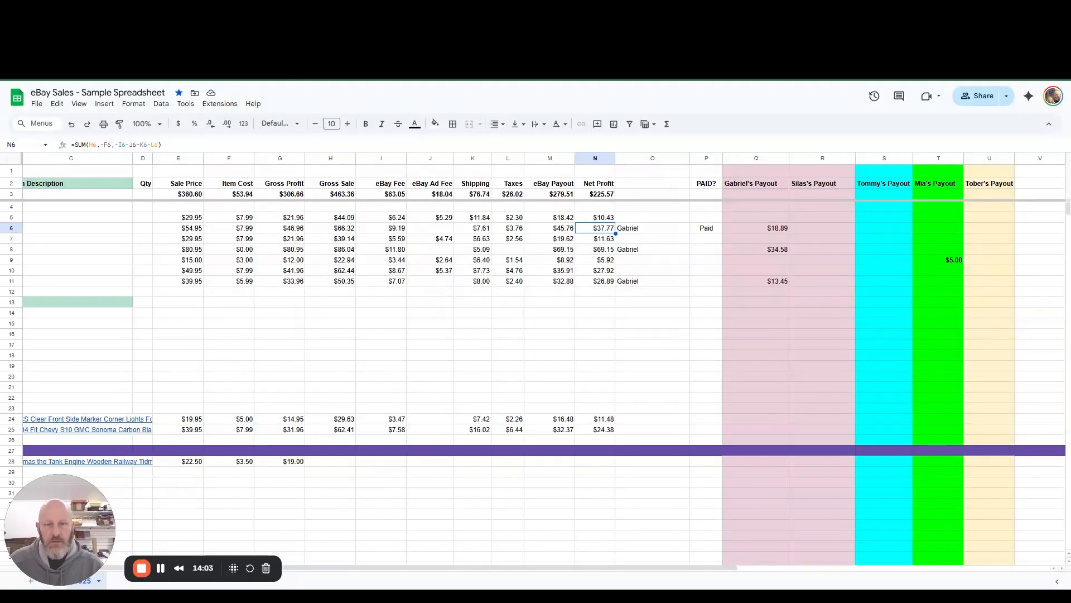
left_click(779, 232)
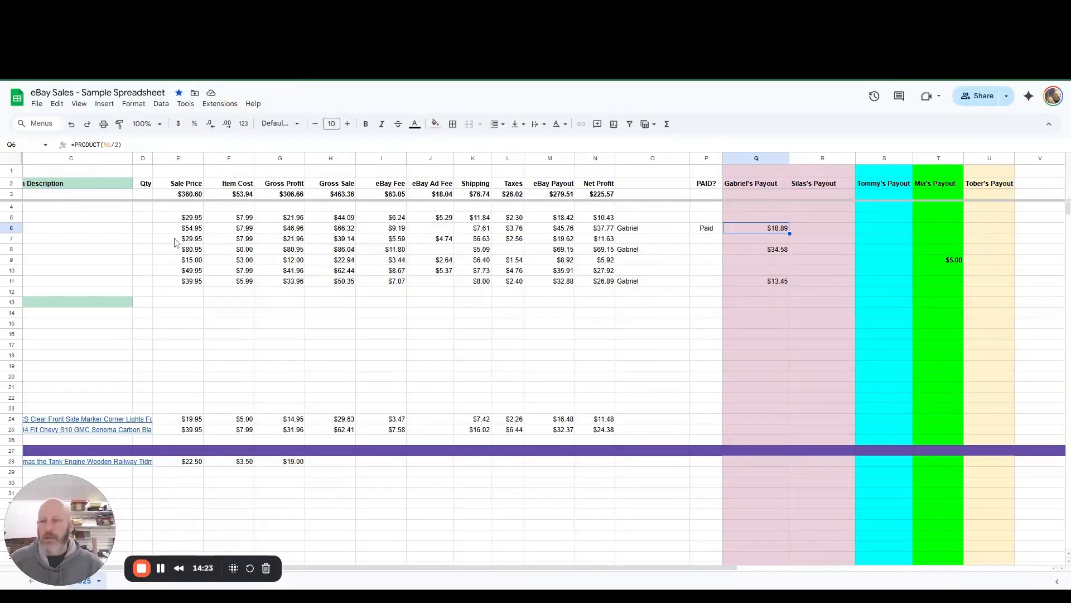
Mark the payouts in rows 8 and 11 as settled by entering Paid in P8 and copying it to P11.
left_click(713, 253)
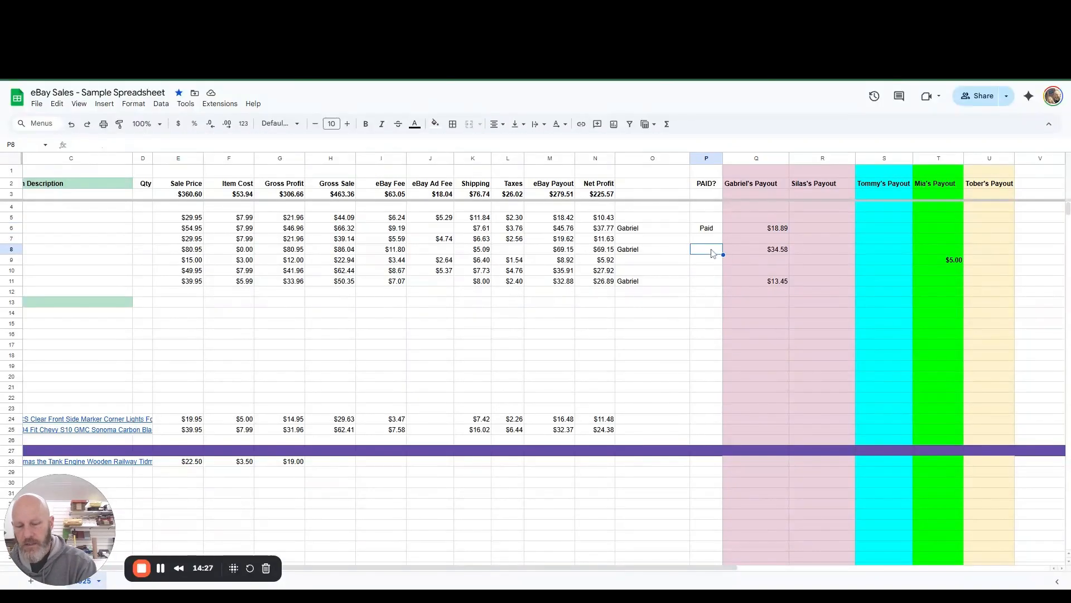
type("Paid")
key("Return")
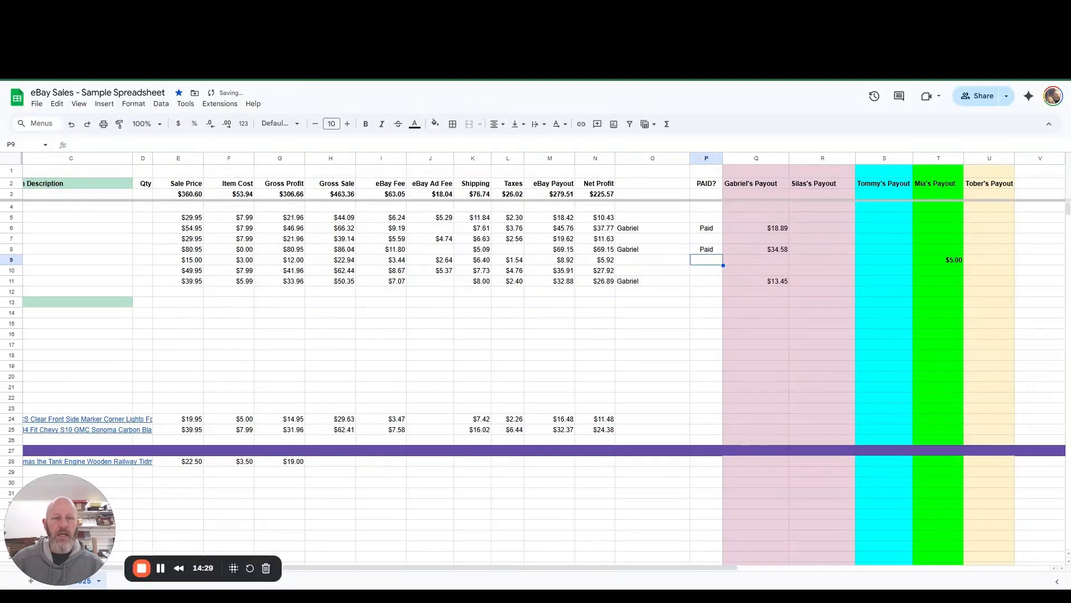
left_click(704, 252)
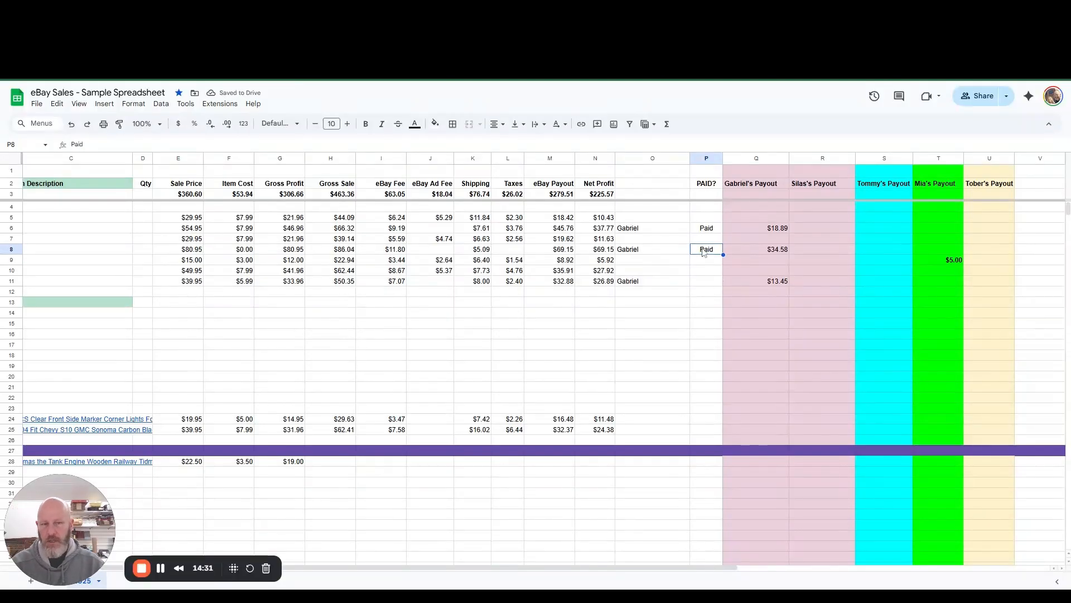
key("ctrl+c")
left_click(712, 285)
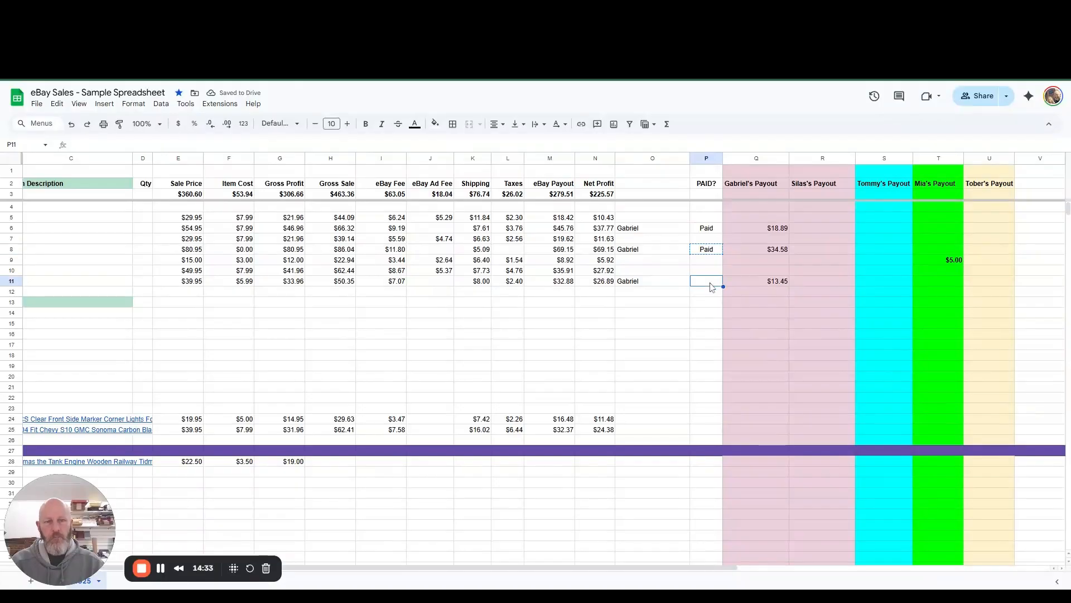
key("ctrl+v")
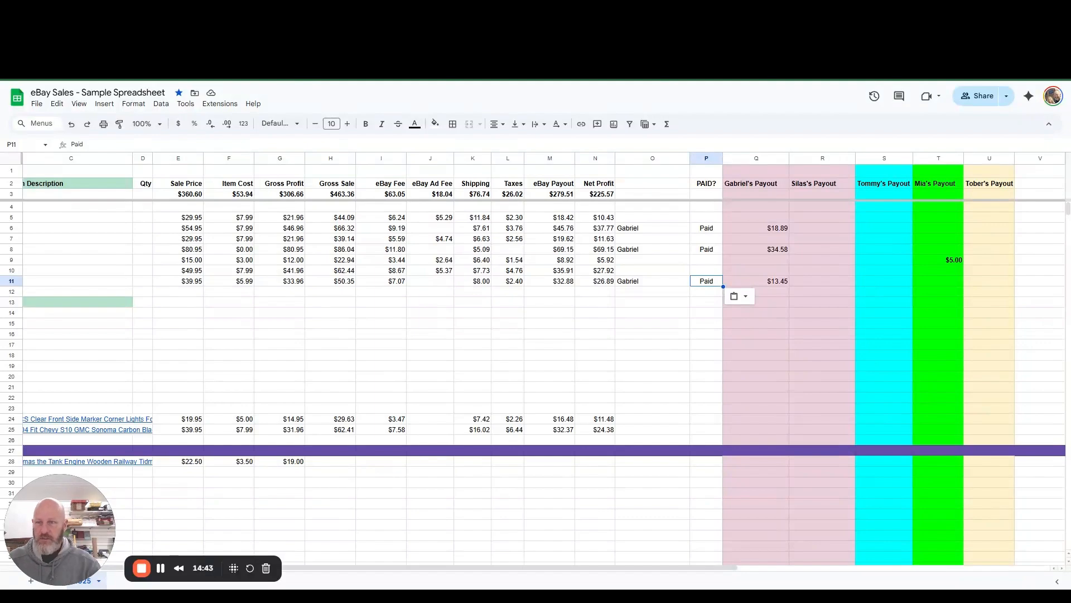
Return from the payee cell O11 to the sold date in A11 at the start of the row.
left_click(653, 282)
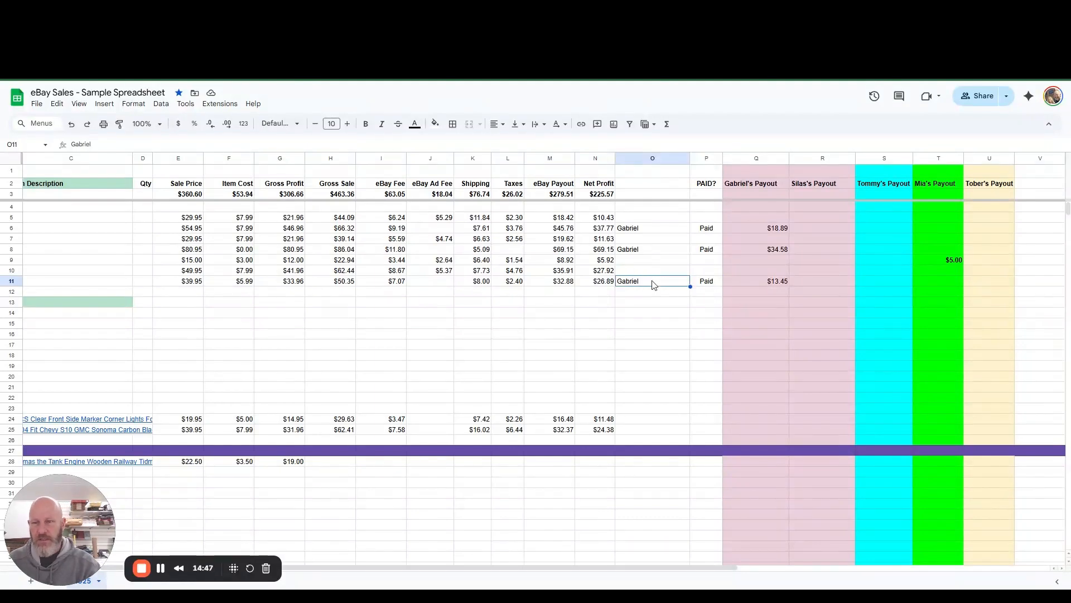
key("Left")
key("Left")
key("Left")
key("Left")
key("Left")
key("Left")
key("Left")
key("Left")
key("Left")
key("Left")
key("Left")
key("Left")
key("Left")
key("Left")
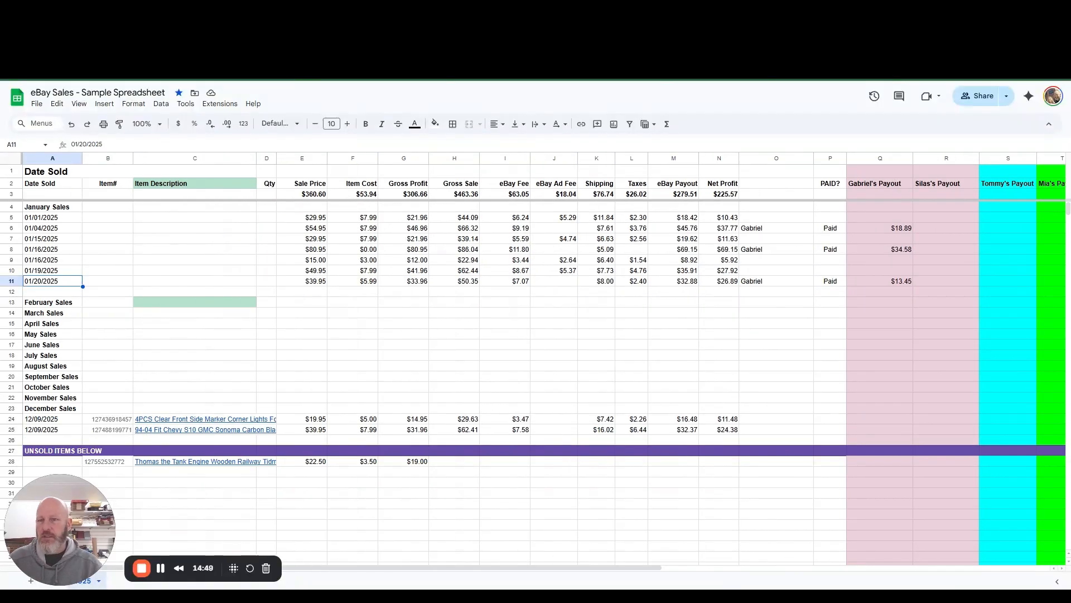